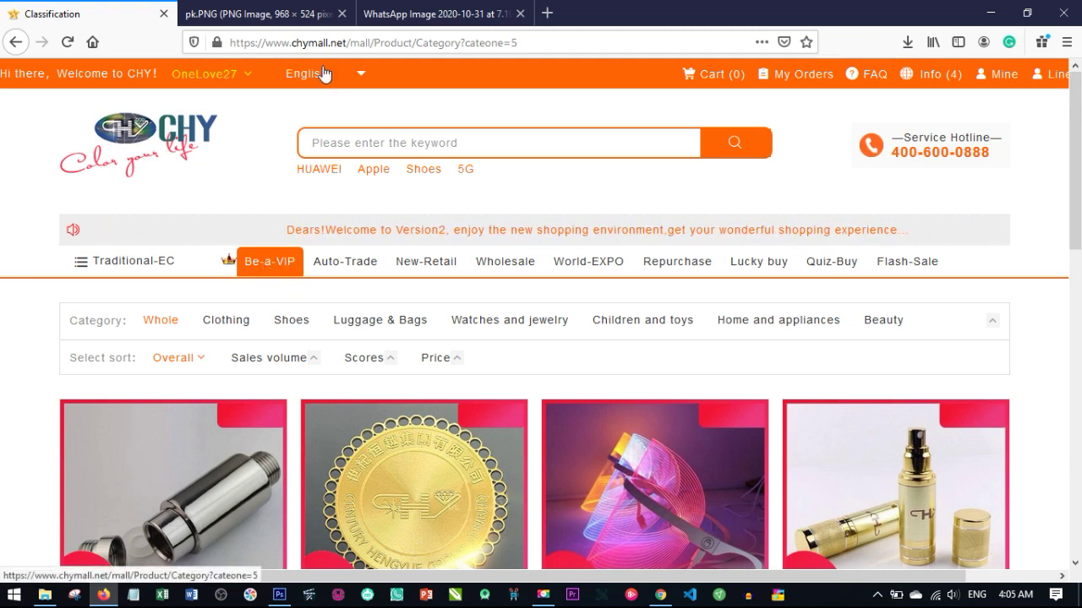
Step: Consult the registration packages table in pk.PNG, and open the account's Recharge page through the Personal Center
left_click(275, 17)
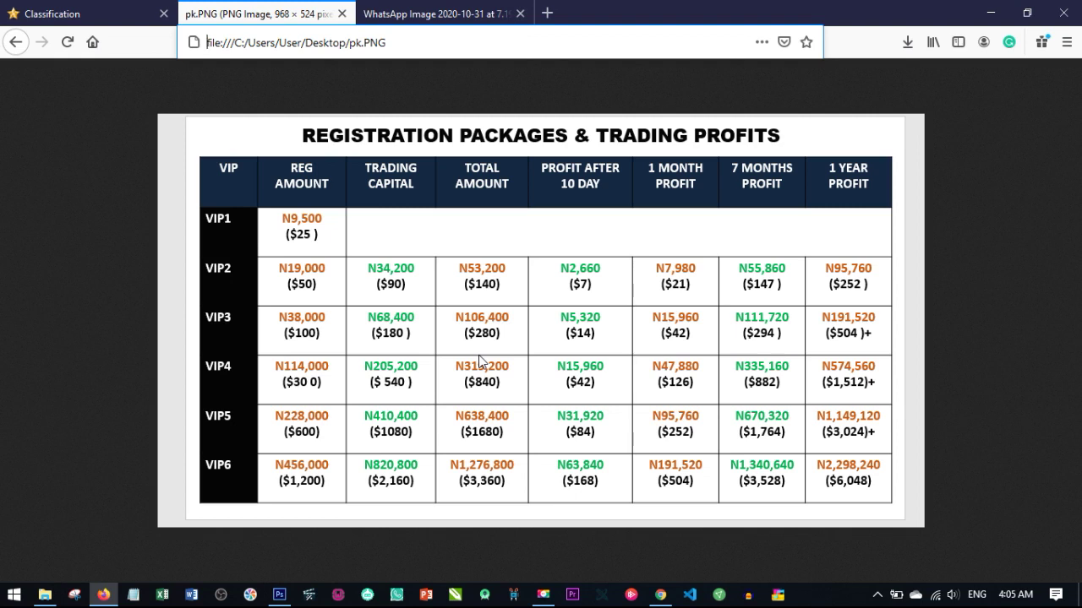
left_click(51, 13)
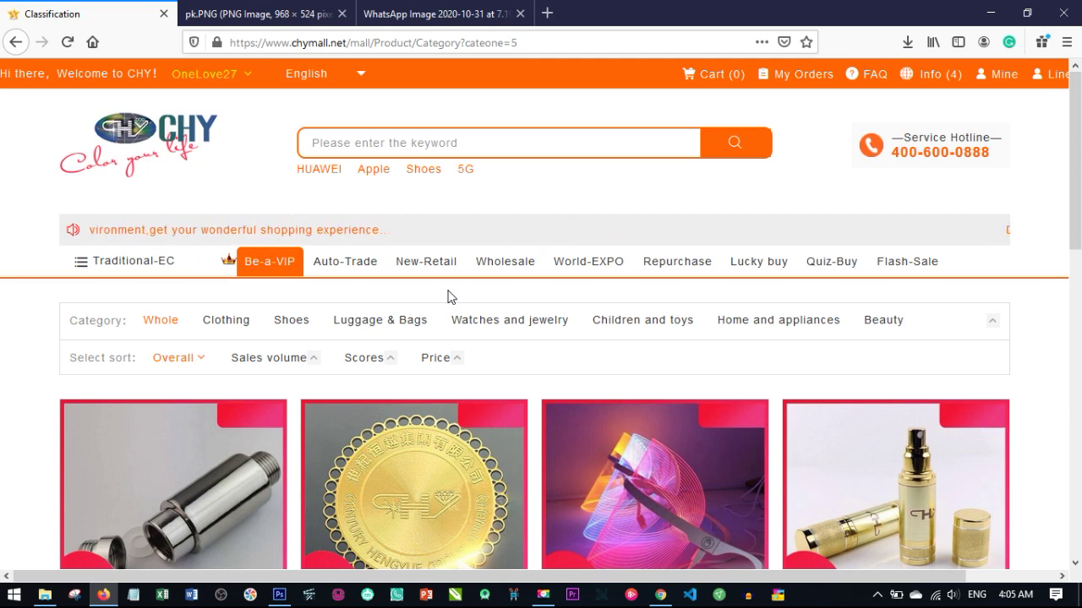
mouse_move(189, 83)
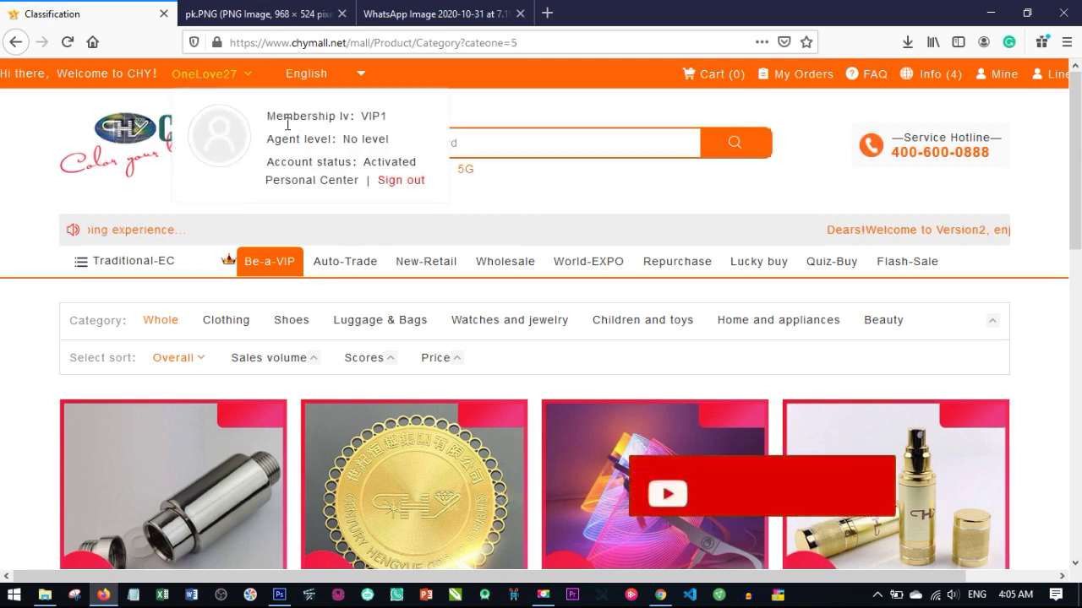
left_click(303, 183)
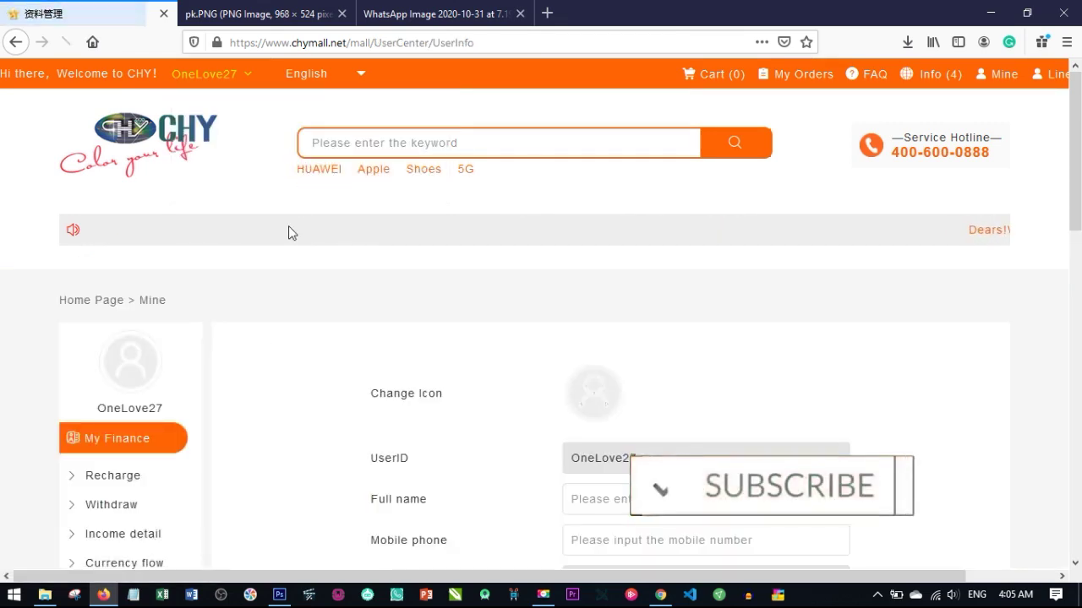
left_click(118, 476)
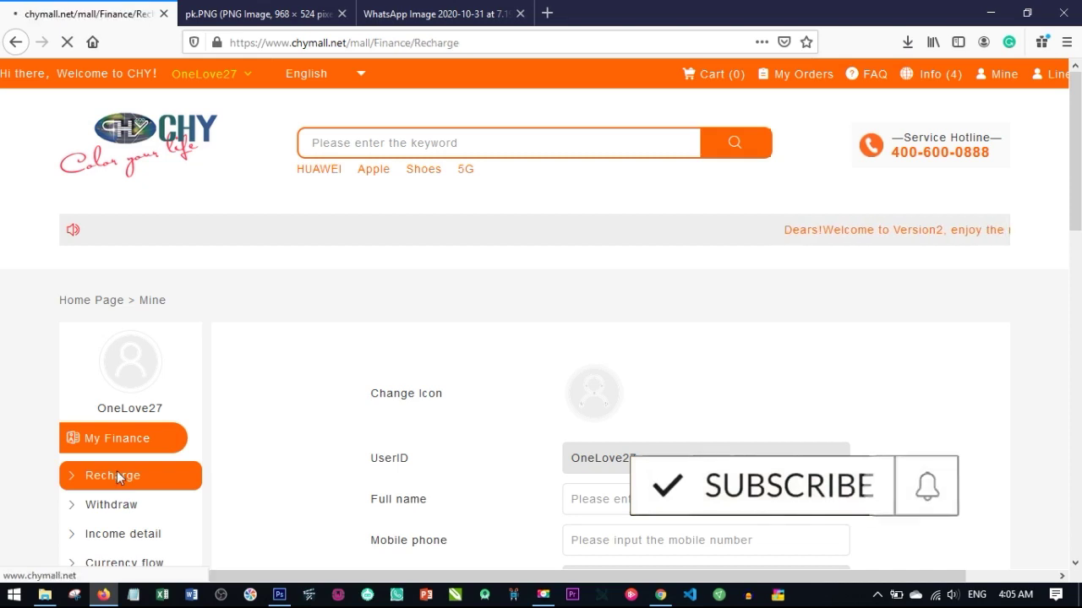
scroll(435, 462, "down", 2)
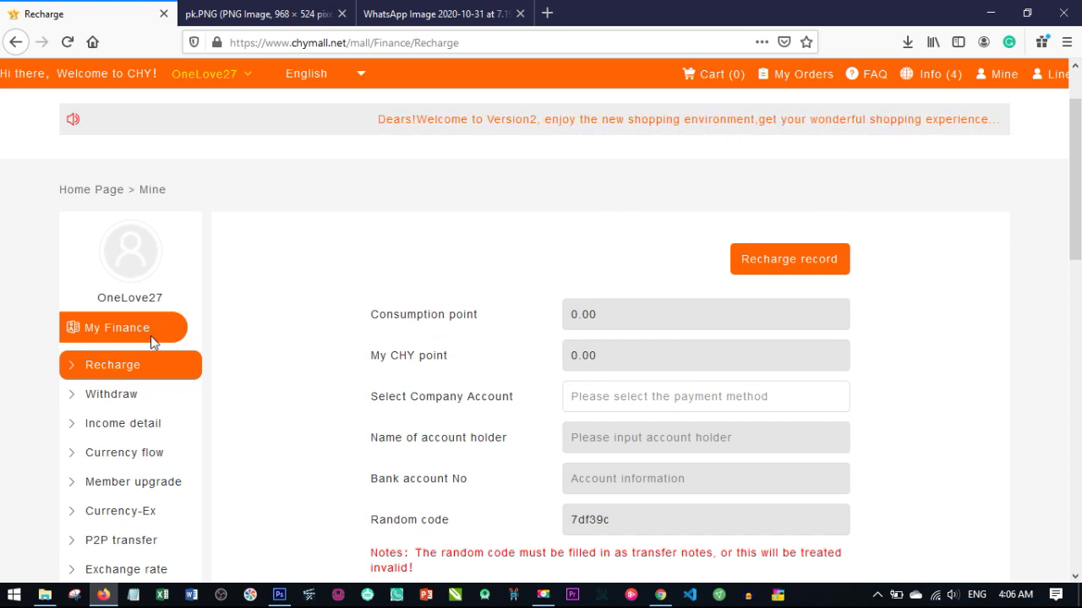
Step: Review the Recharge form alongside the registration amounts, trading capital and totals in the pk.PNG packages table
left_click(251, 13)
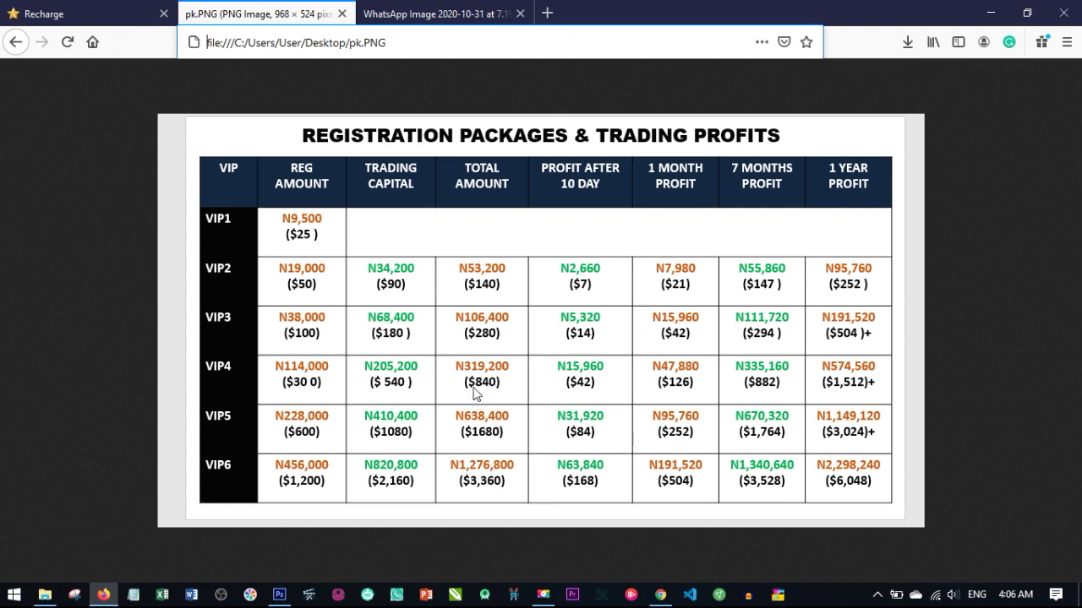
left_click(59, 13)
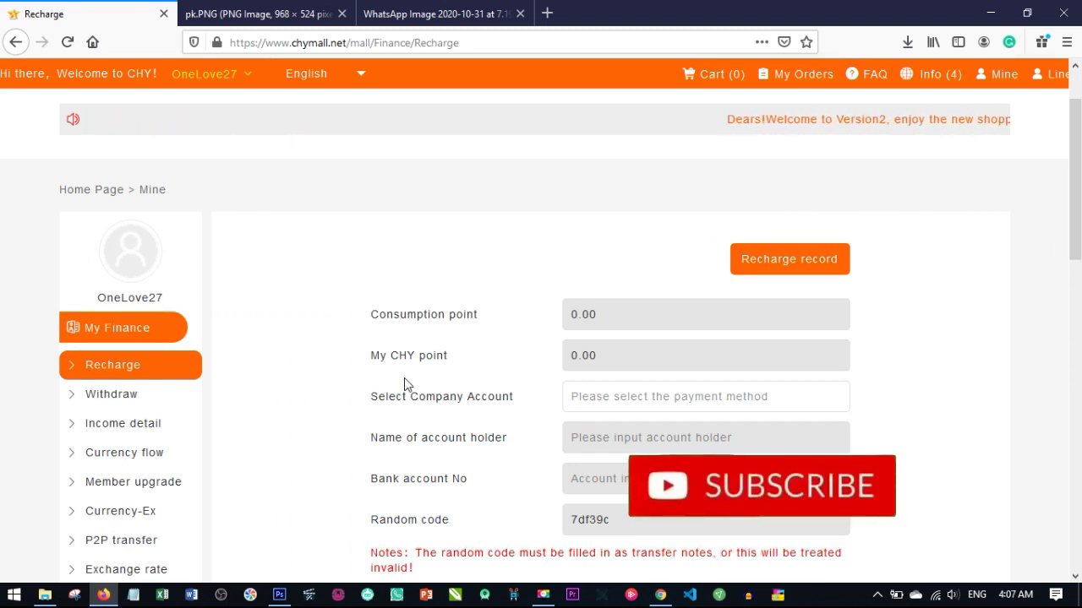
scroll(389, 377, "down", 2)
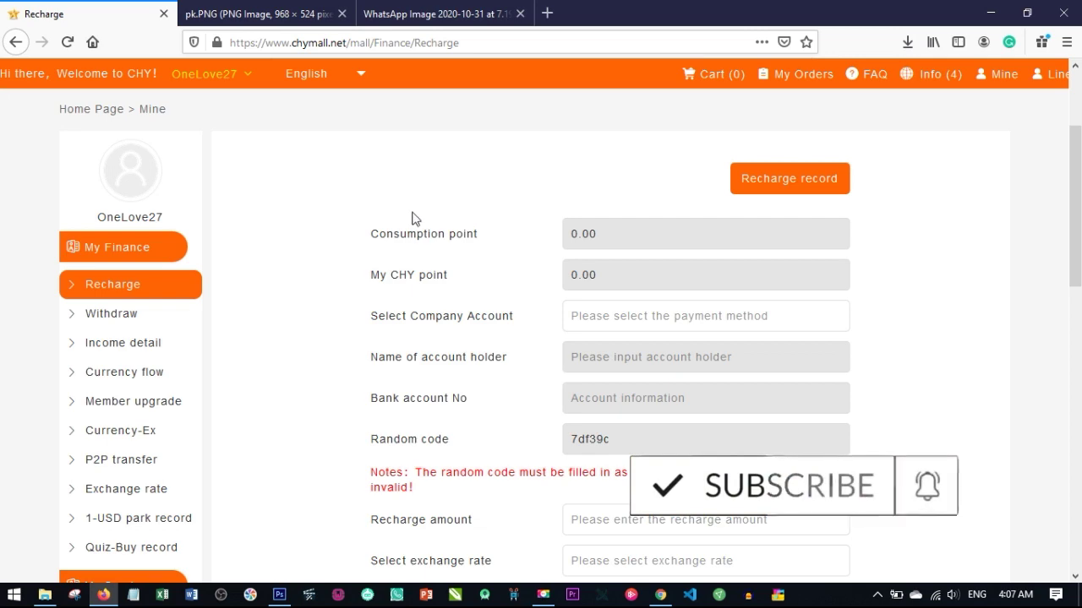
left_click(270, 14)
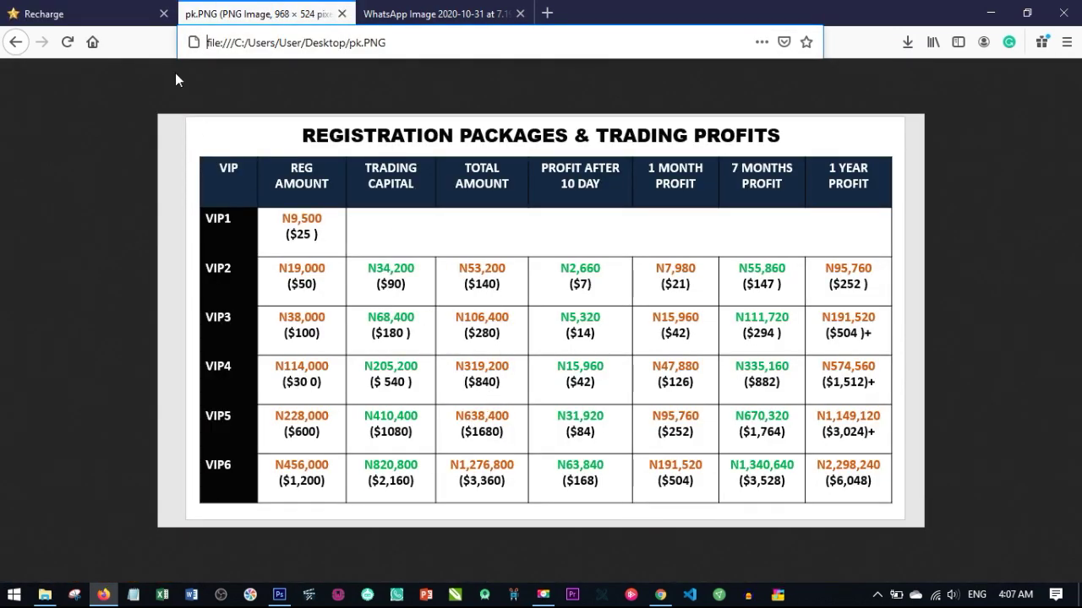
left_click(105, 12)
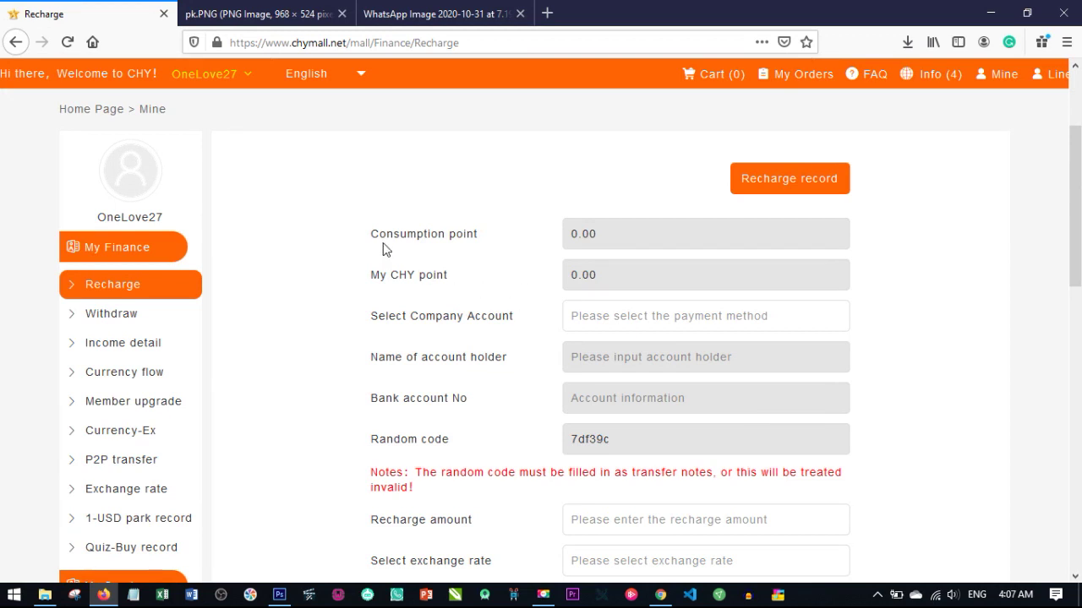
left_click(286, 11)
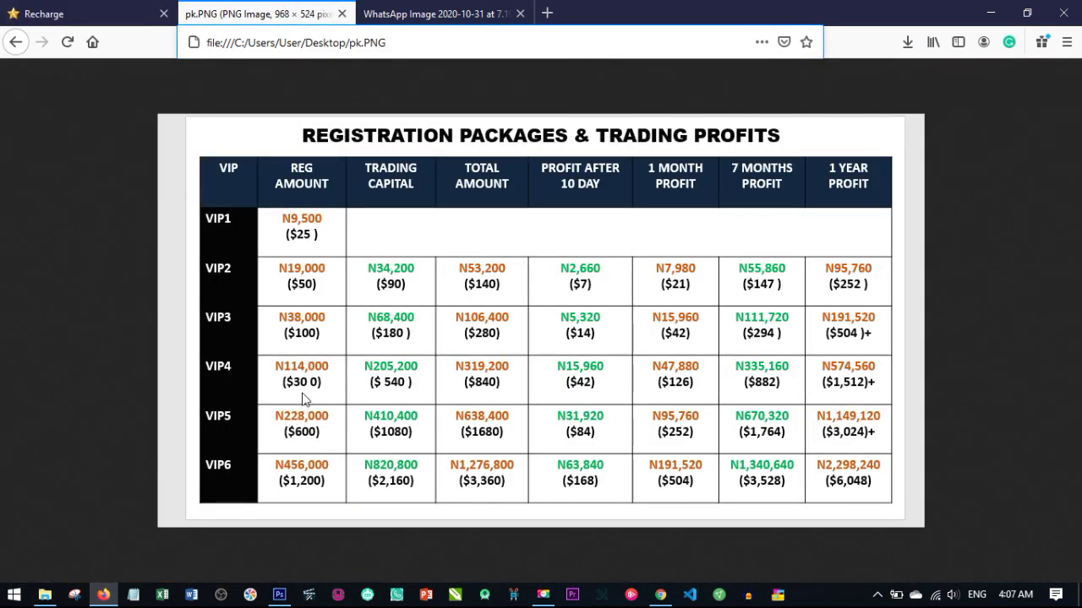
left_click(38, 12)
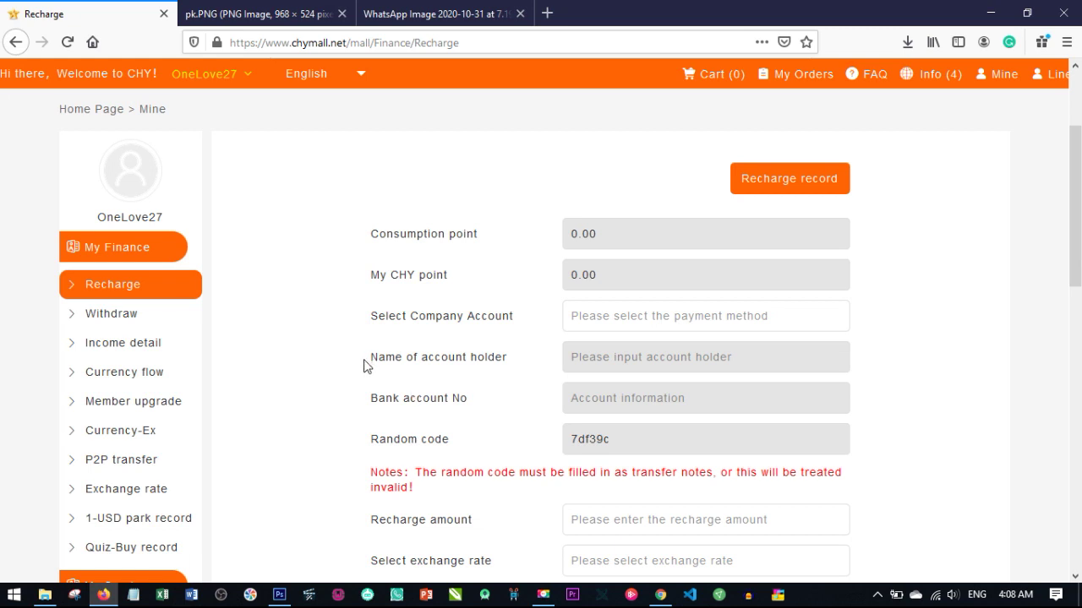
Step: Return to the mall's home page and open the Be-a-VIP category, rechecking the packages table in pk.PNG on the way
scroll(365, 365, "up", 3)
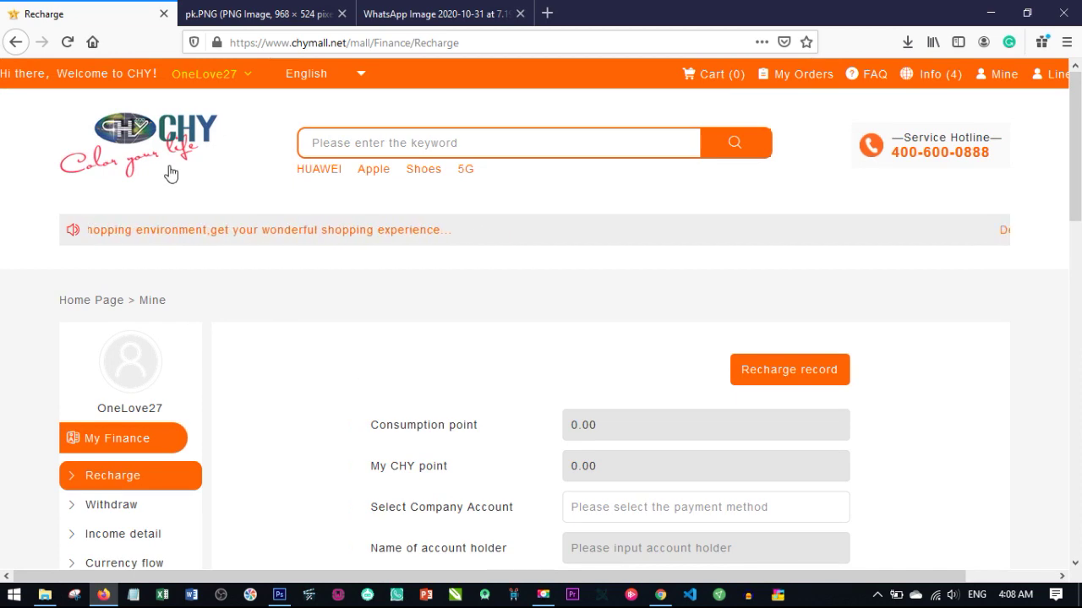
left_click(166, 145)
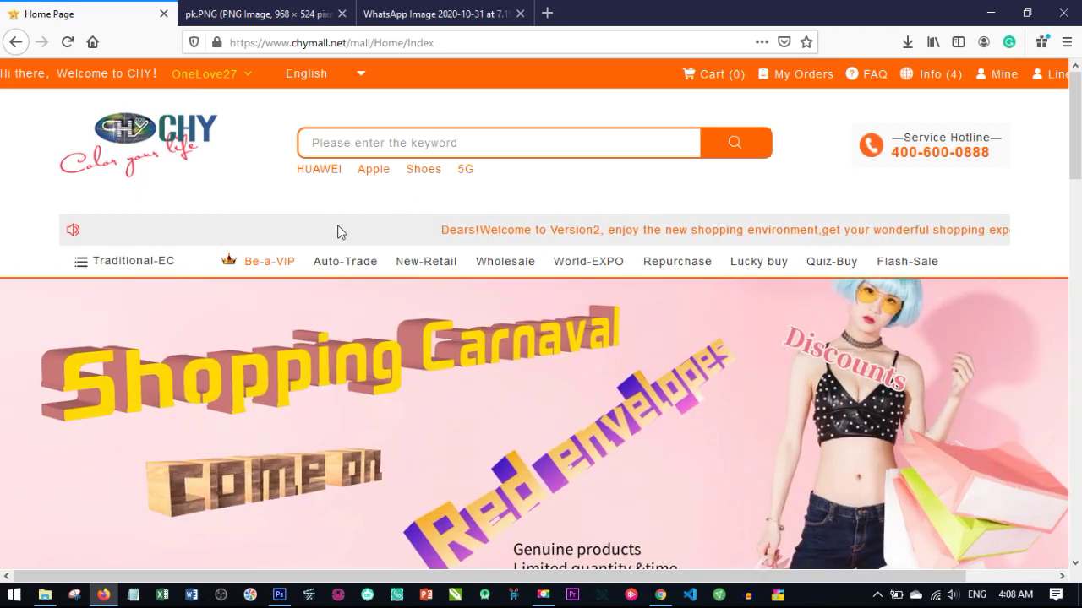
left_click(228, 10)
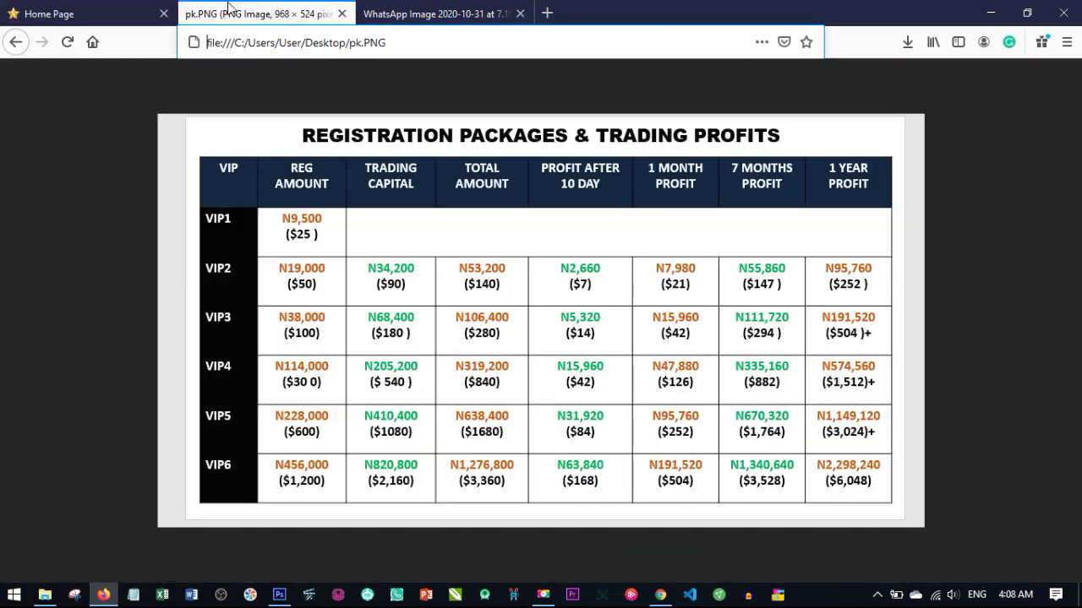
left_click(84, 10)
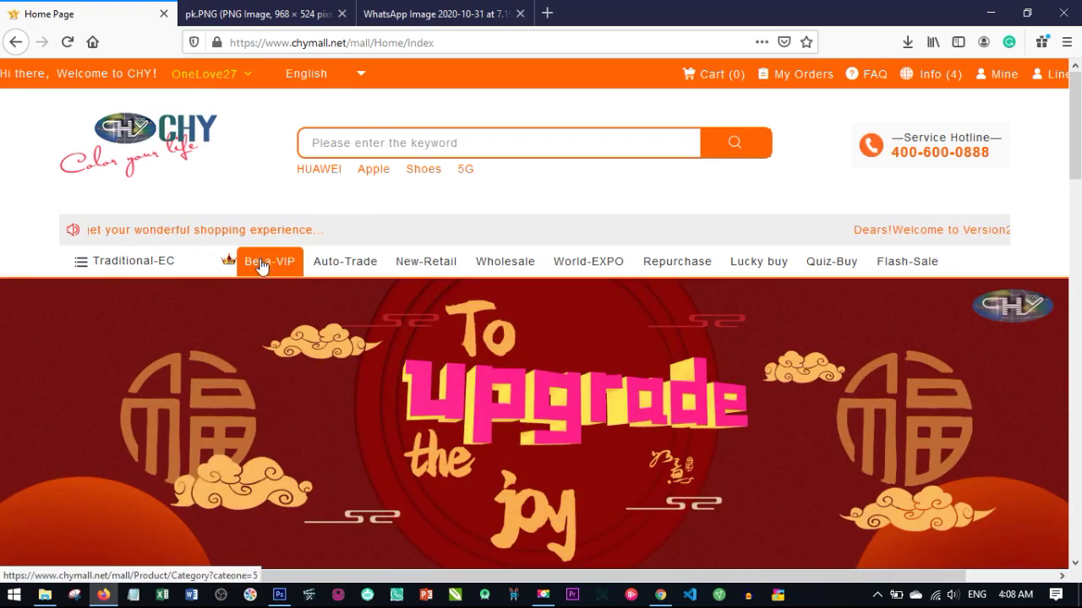
left_click(262, 263)
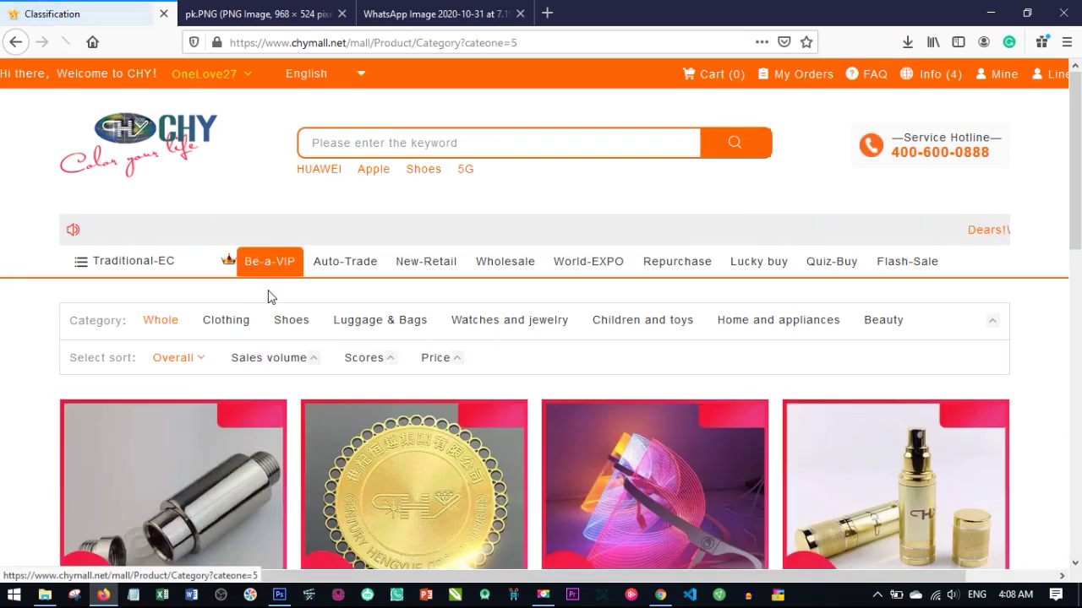
Step: Browse the VIP packages on offer and open the VIP6 product to examine its price, options and purchase choices
scroll(270, 300, "down", 3)
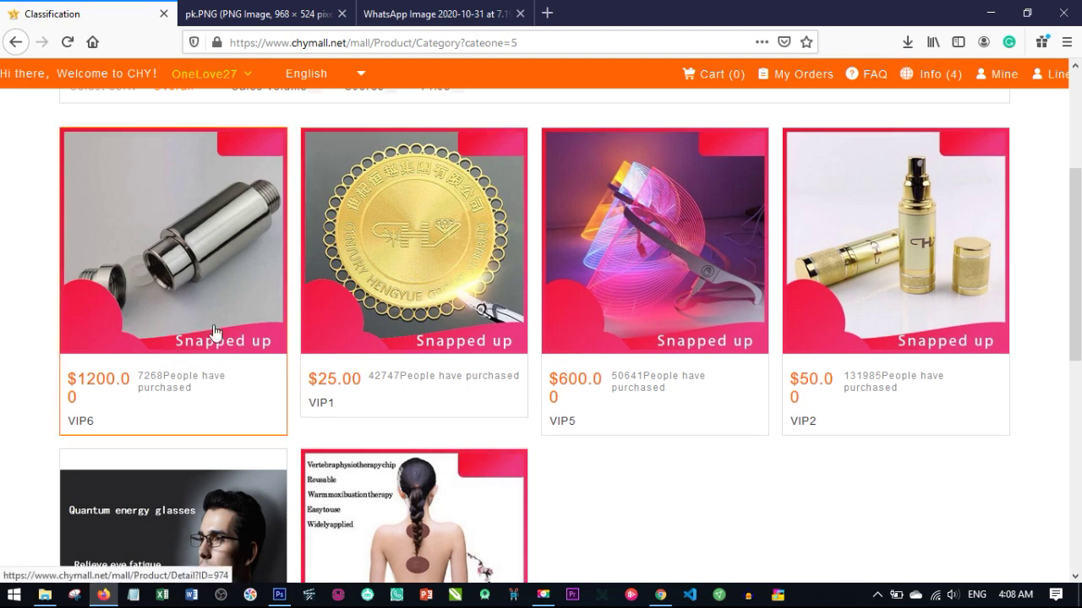
scroll(186, 355, "up", 3)
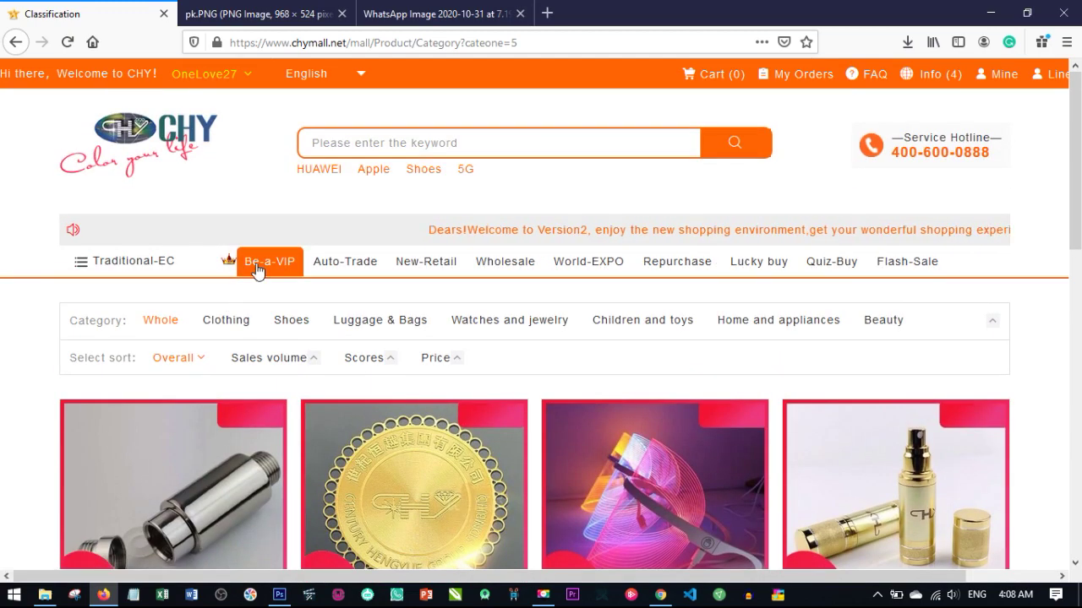
scroll(195, 402, "down", 2)
scroll(195, 402, "down", 1)
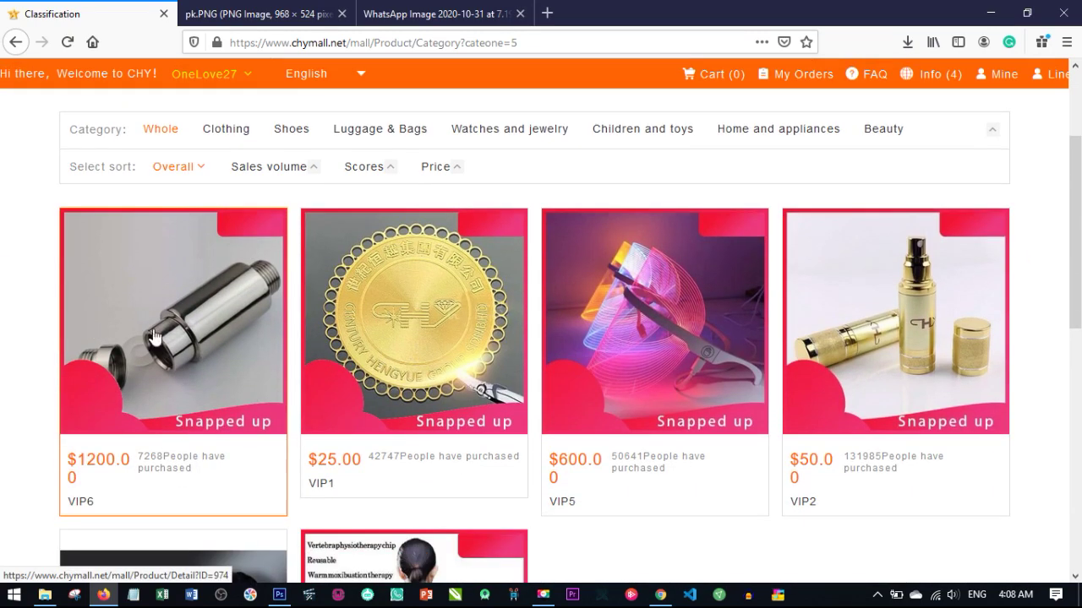
left_click(128, 380)
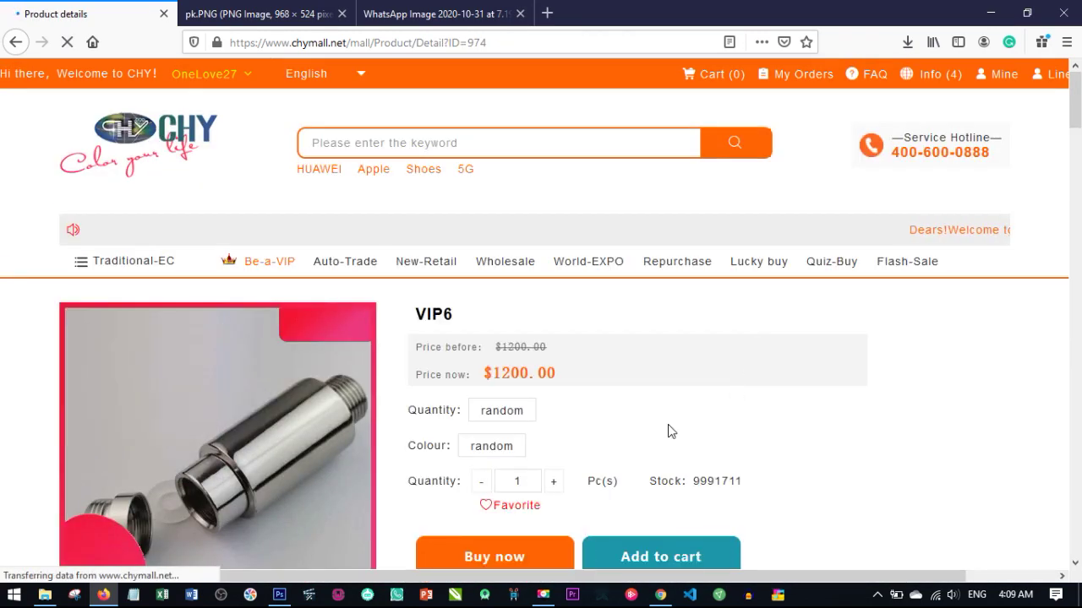
scroll(414, 333, "down", 2)
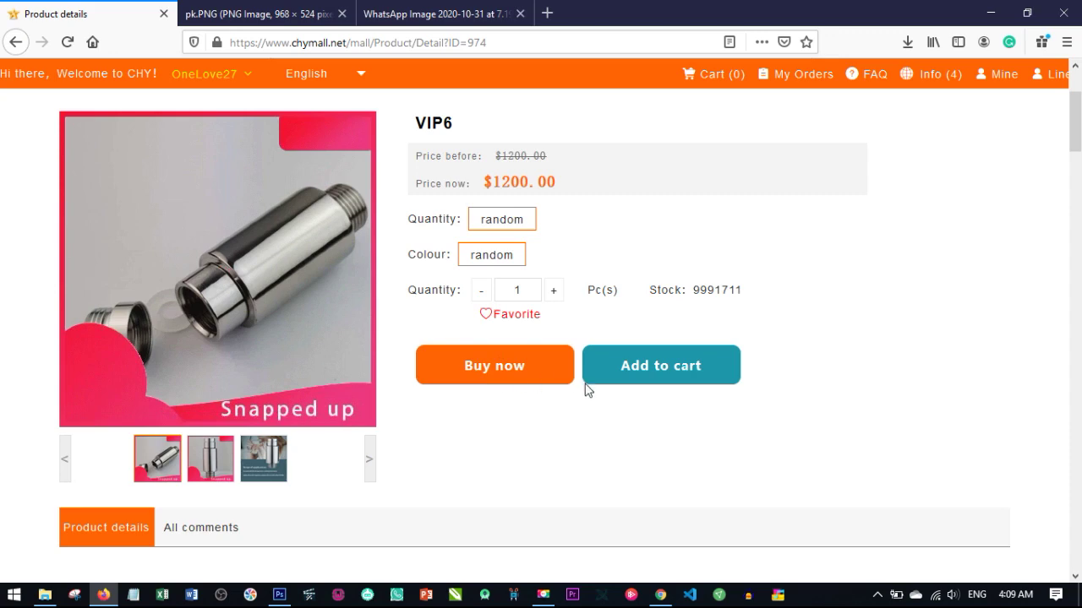
scroll(580, 499, "down", 3)
scroll(523, 355, "up", 3)
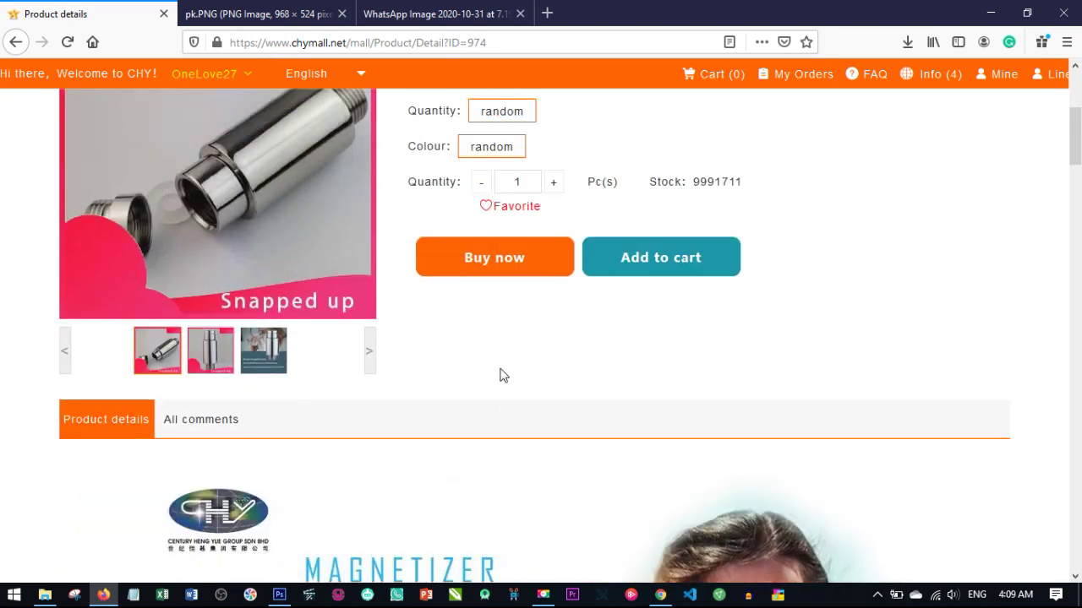
scroll(954, 459, "up", 3)
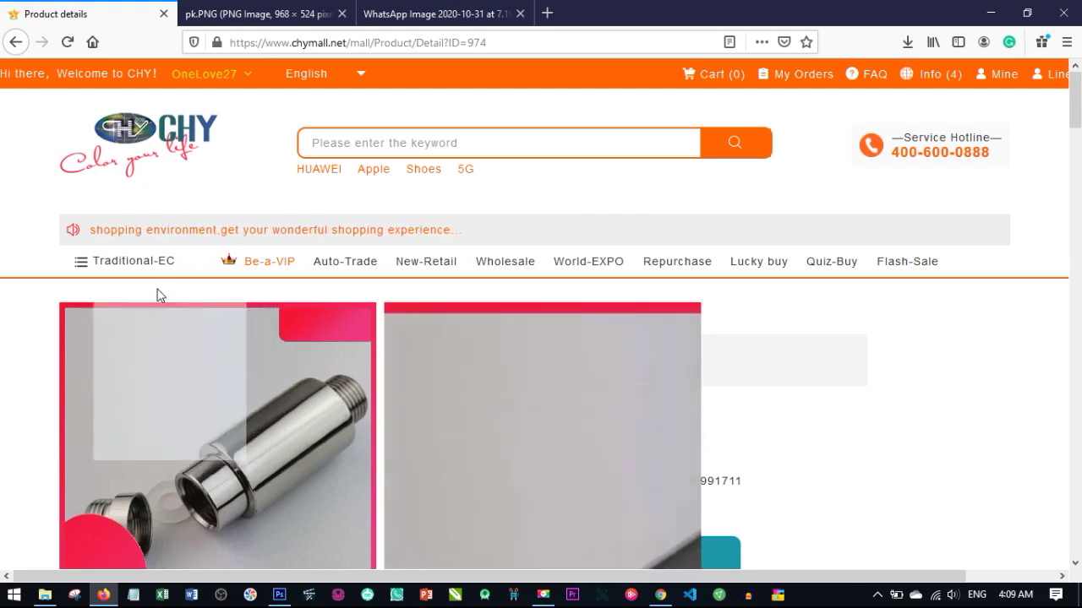
Step: Go back to the Be-a-VIP category and open the VIP4 product to examine its price and purchase options
left_click(260, 266)
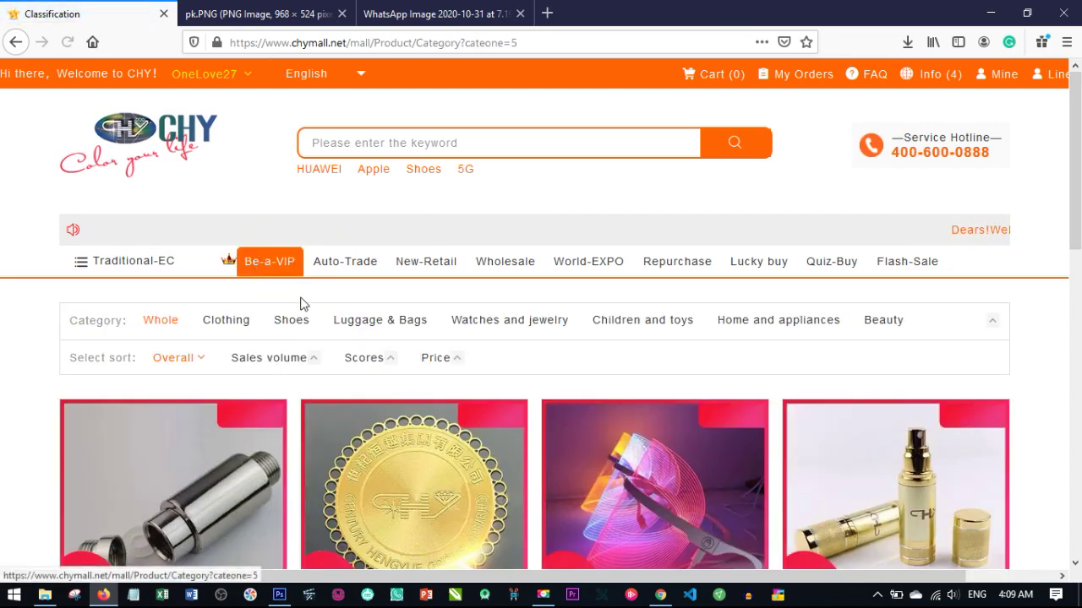
scroll(283, 346, "down", 2)
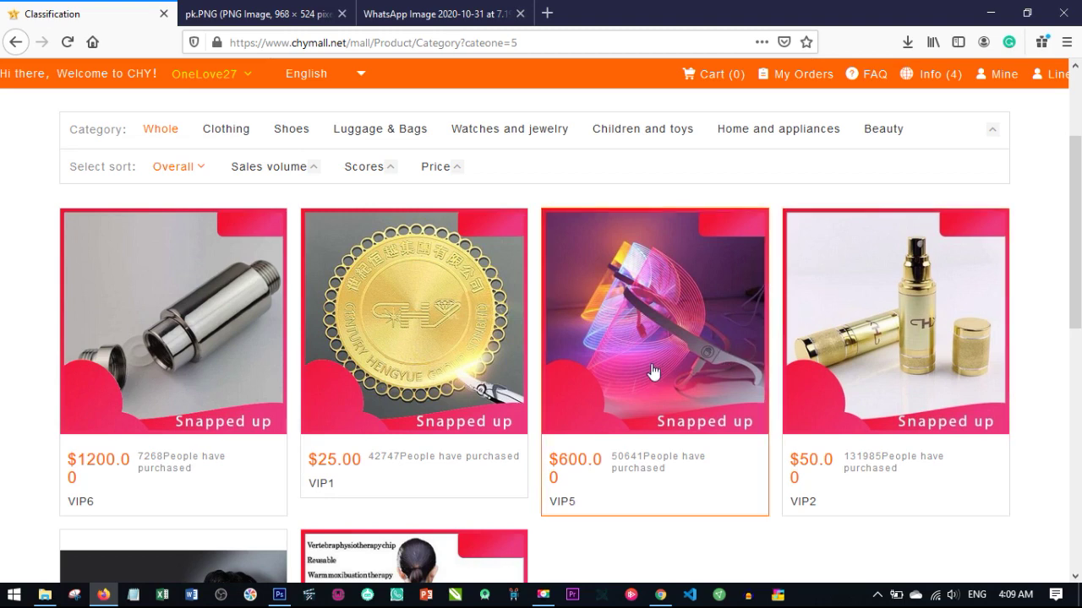
scroll(640, 381, "down", 1)
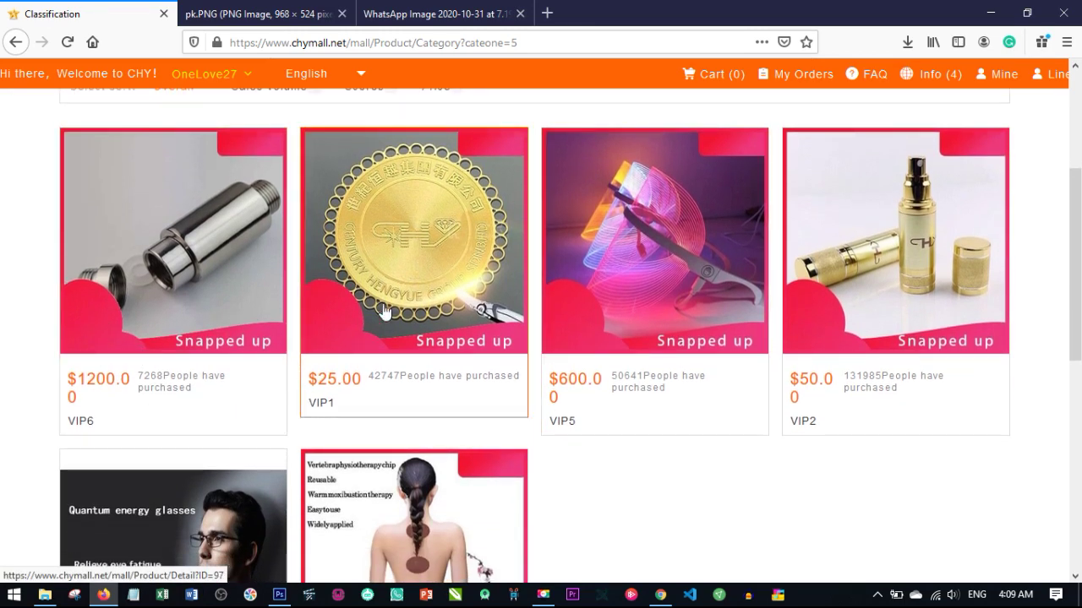
scroll(338, 465, "down", 3)
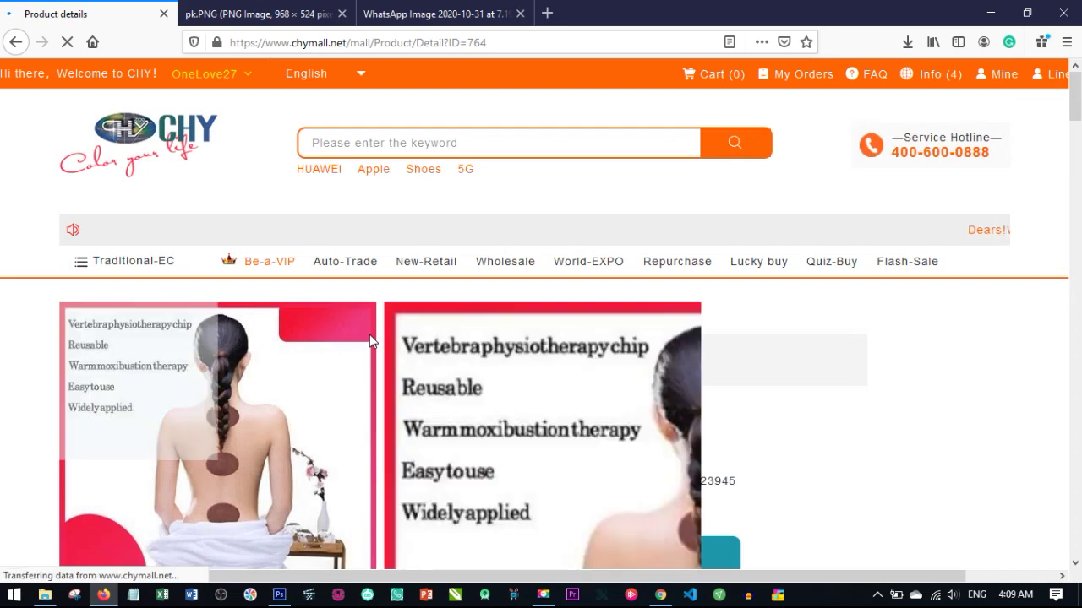
scroll(489, 335, "down", 2)
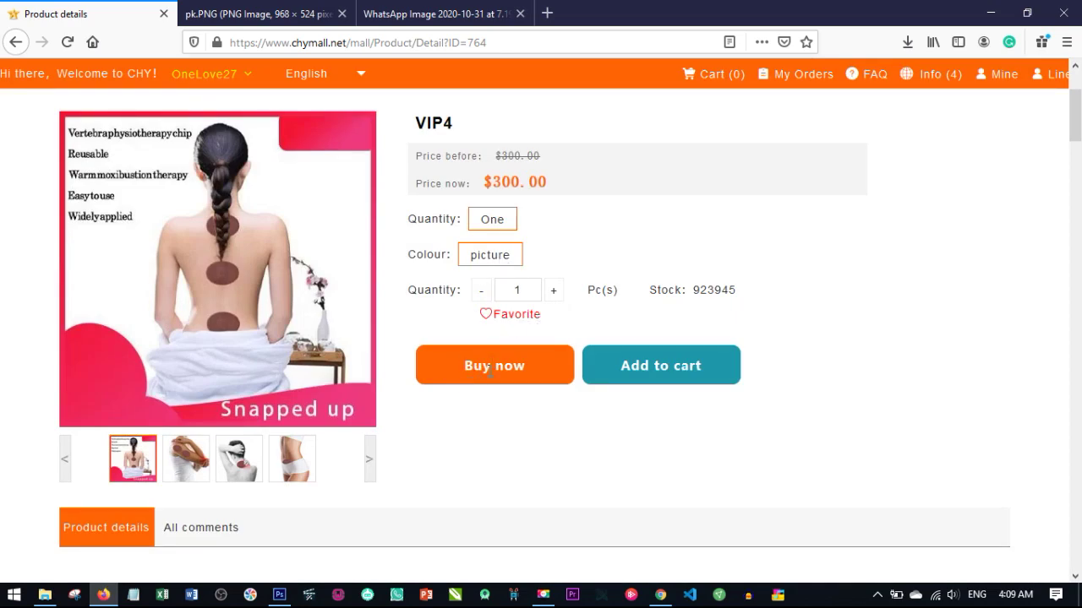
scroll(498, 415, "up", 2)
mouse_move(224, 91)
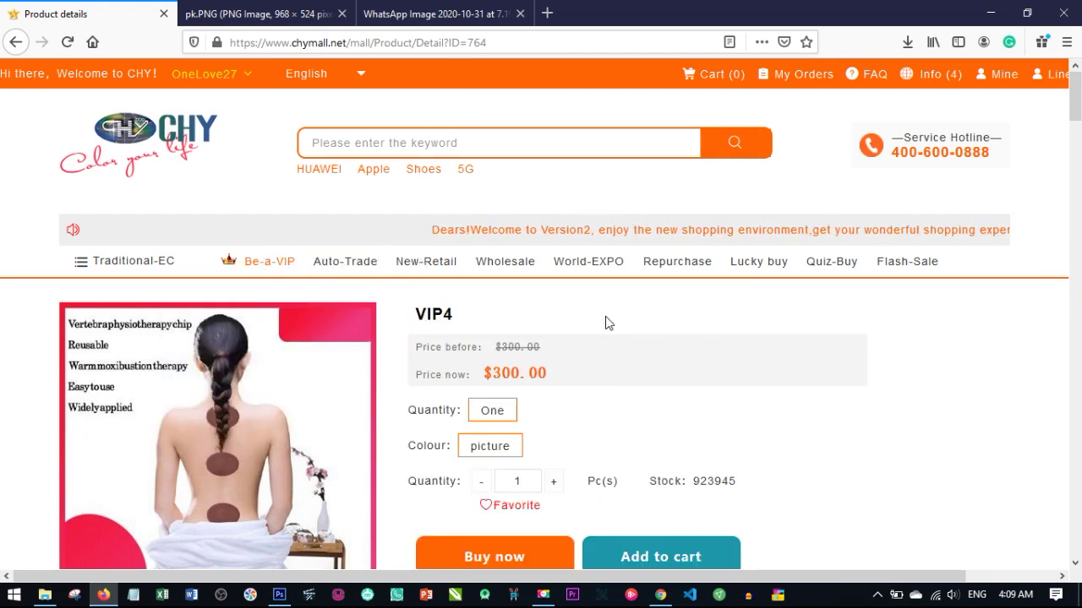
Step: Open the Auto-Trade category and look through its trading products and their prices
left_click(343, 263)
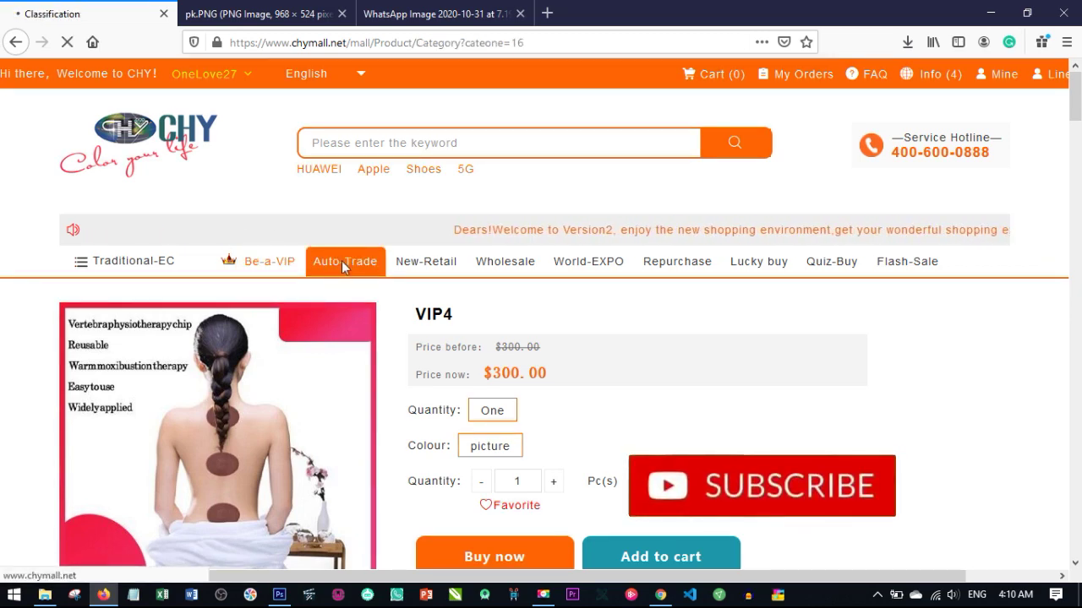
scroll(339, 288, "down", 2)
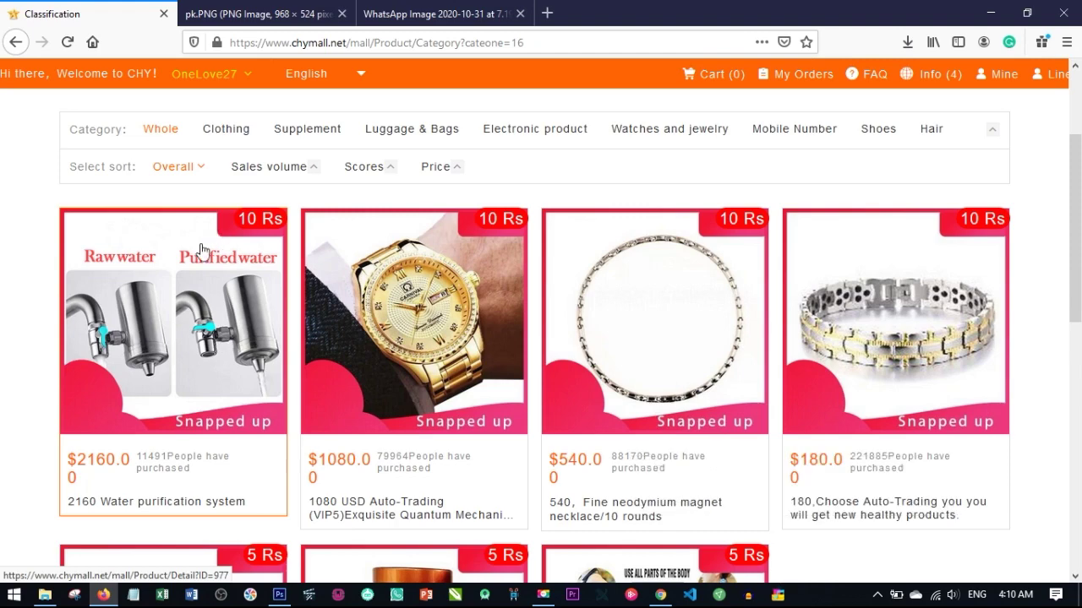
scroll(207, 252, "down", 2)
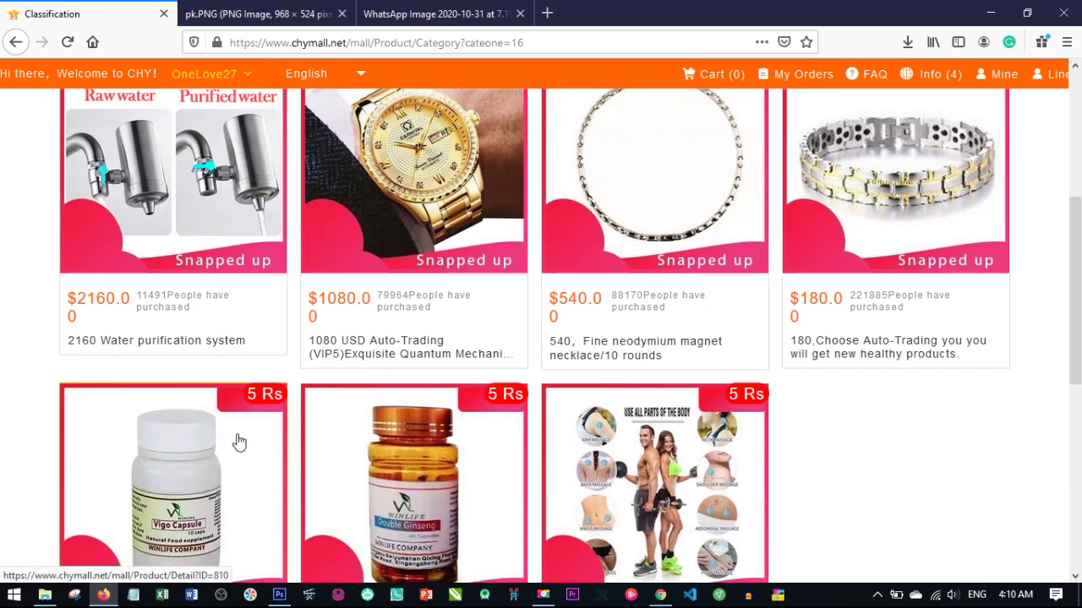
scroll(226, 408, "up", 2)
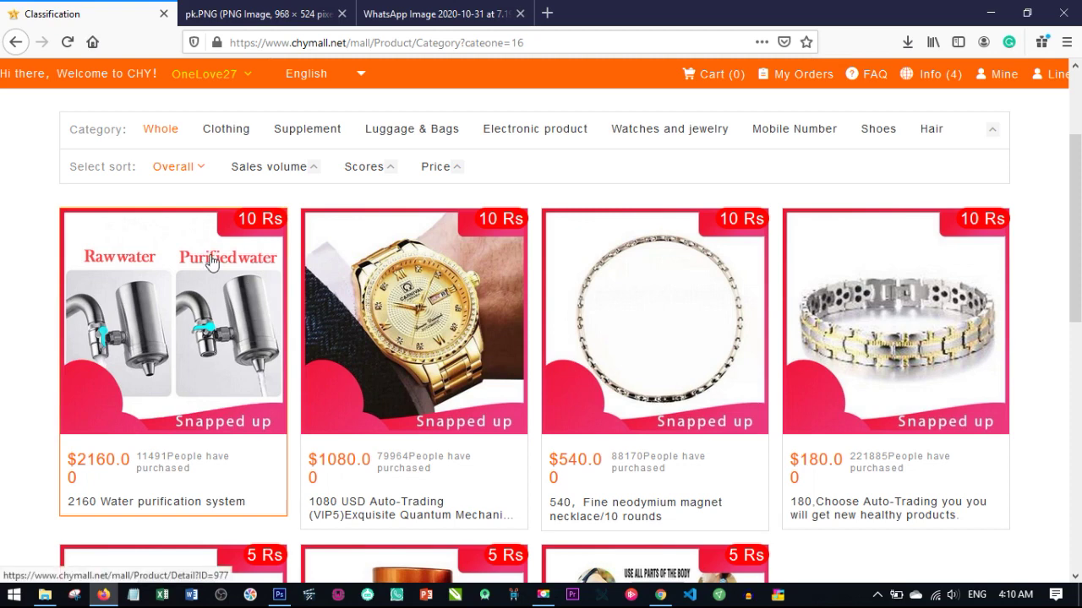
Step: Browse the remaining auto-trade products, open the 1080 USD Auto-Trading (VIP5) watch and choose the quantity option One
scroll(211, 262, "down", 3)
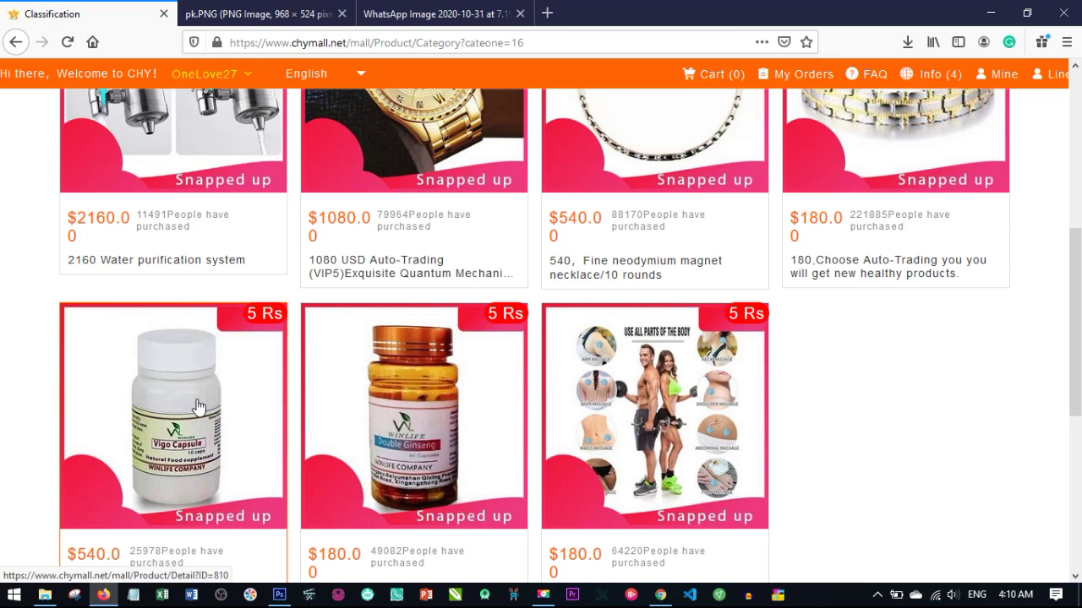
scroll(198, 406, "up", 3)
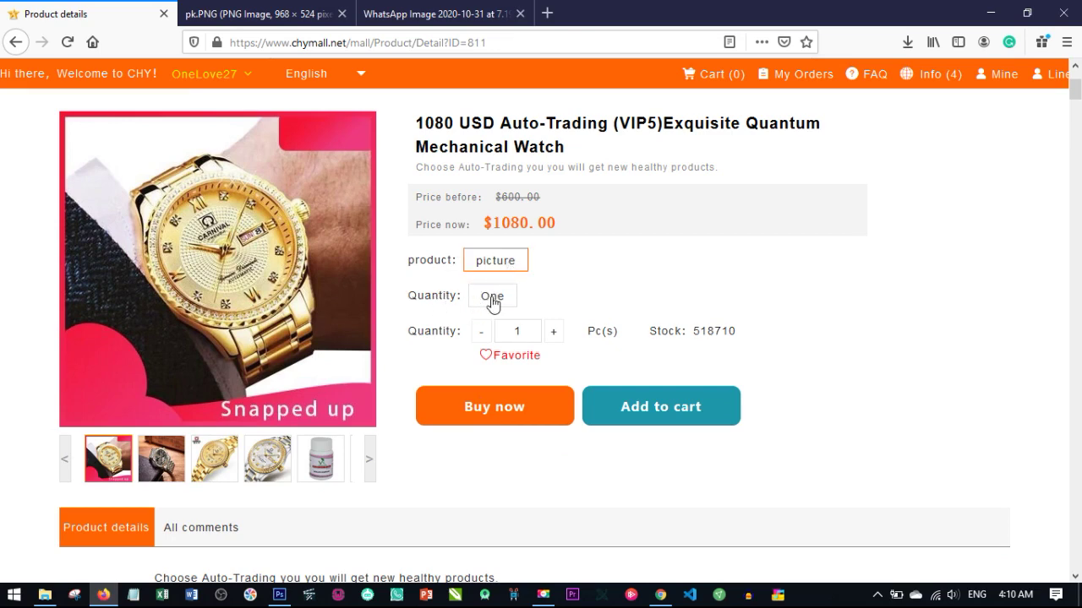
left_click(492, 299)
scroll(432, 368, "up", 4)
scroll(391, 306, "down", 2)
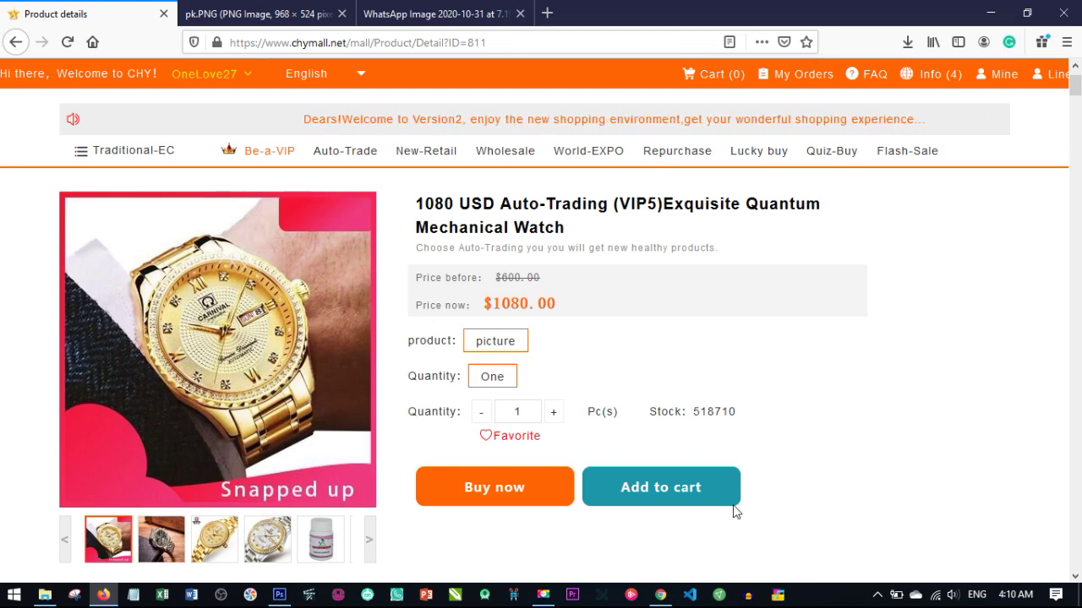
scroll(733, 510, "up", 3)
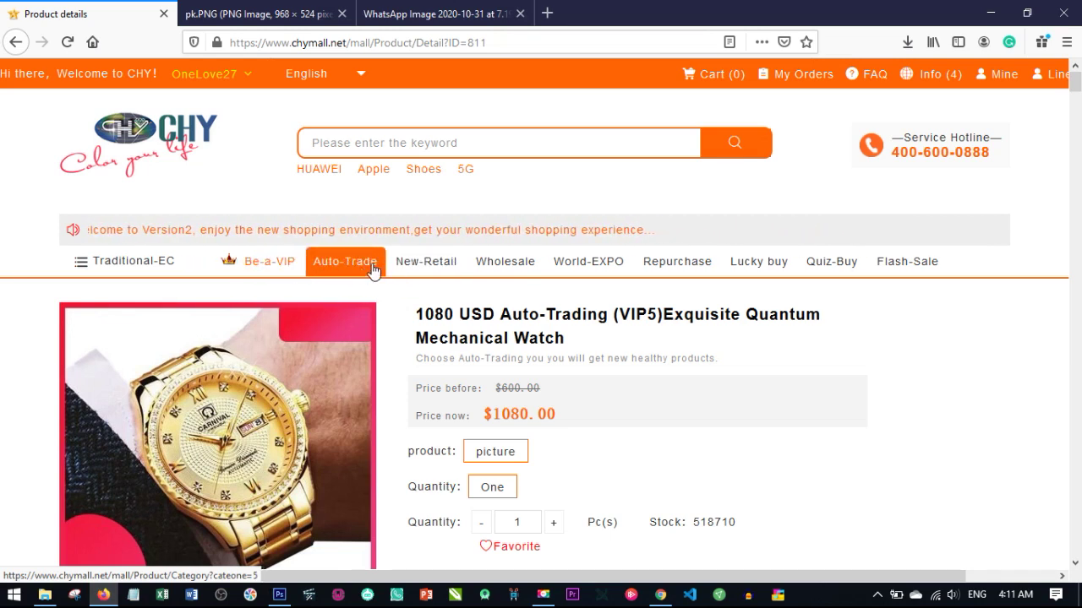
Step: Open the Quantum fuel saver card from the New-Retail category and choose quantity Two and colour picture
left_click(431, 267)
scroll(339, 346, "down", 3)
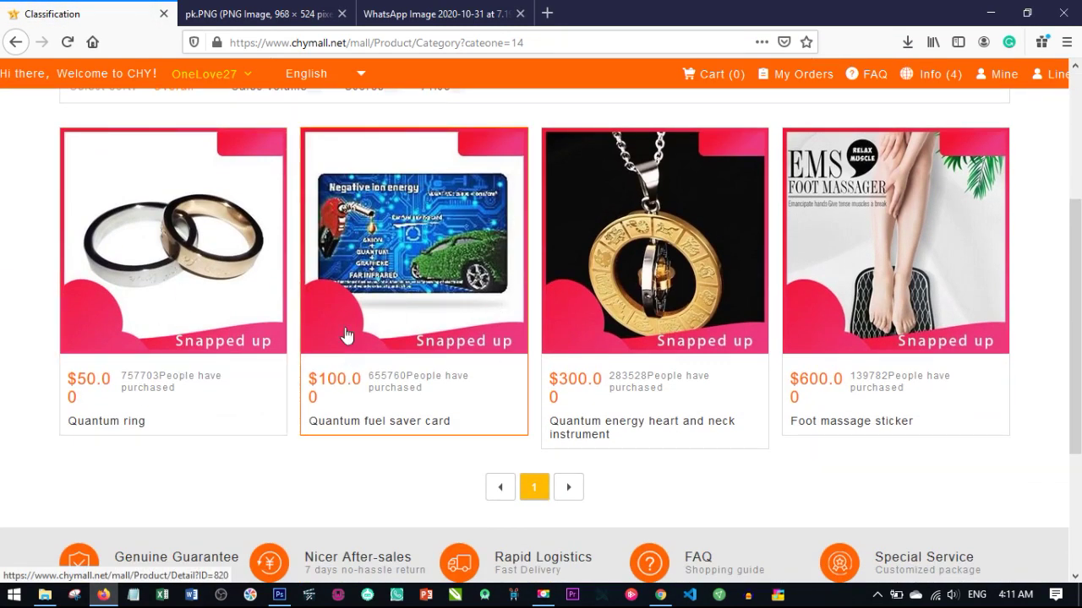
scroll(377, 387, "up", 1)
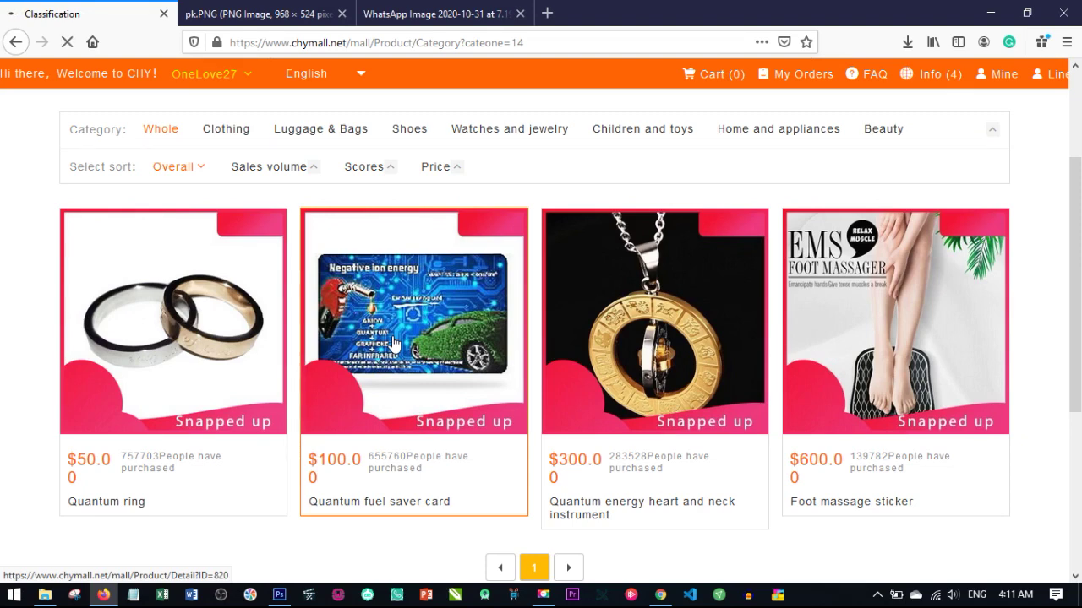
scroll(415, 358, "down", 2)
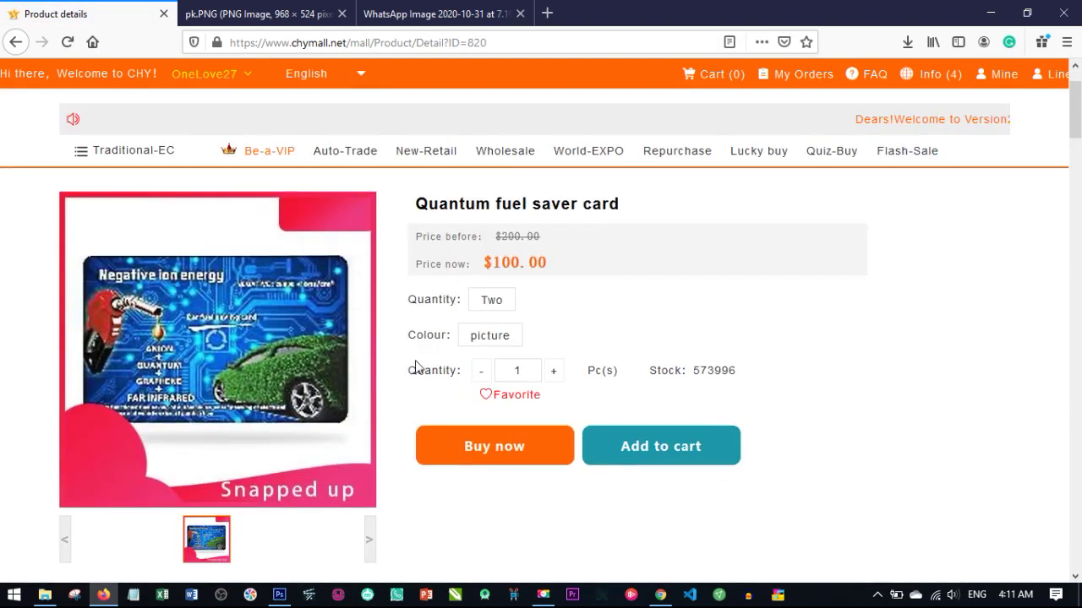
left_click(489, 301)
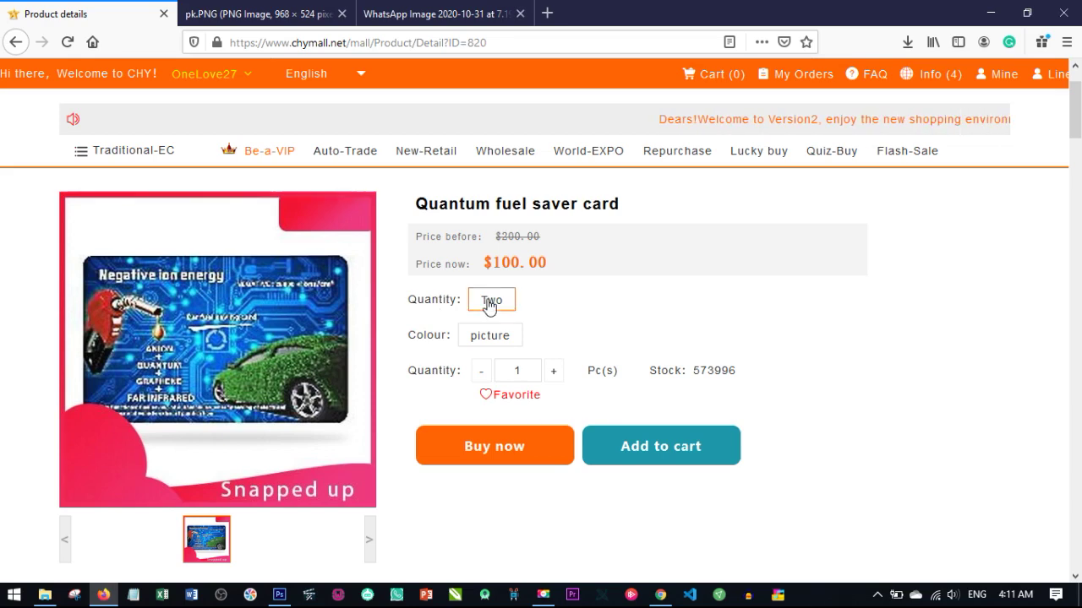
left_click(478, 341)
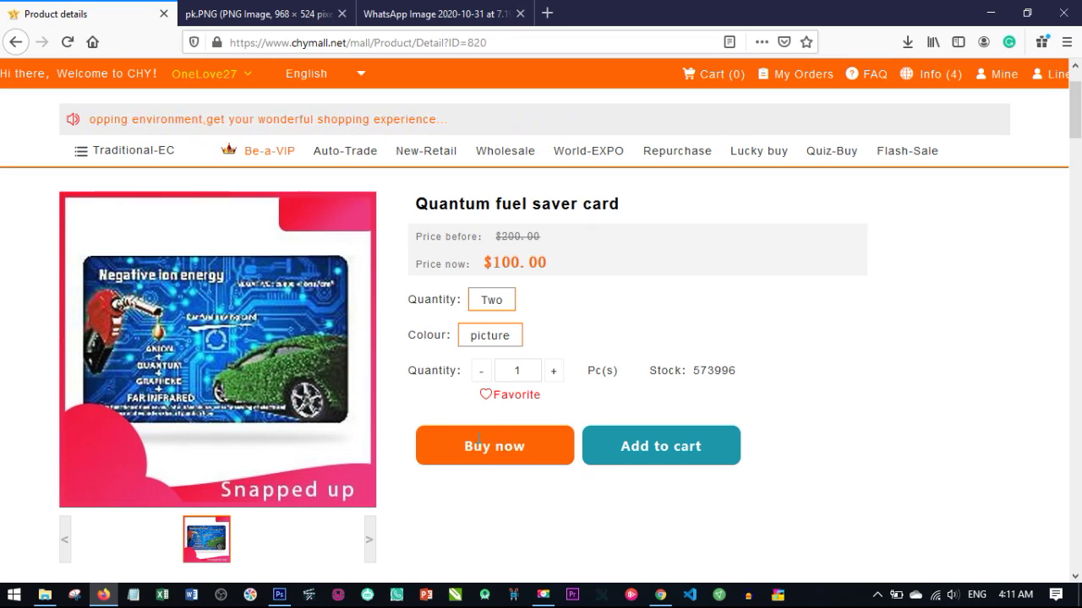
scroll(476, 436, "up", 2)
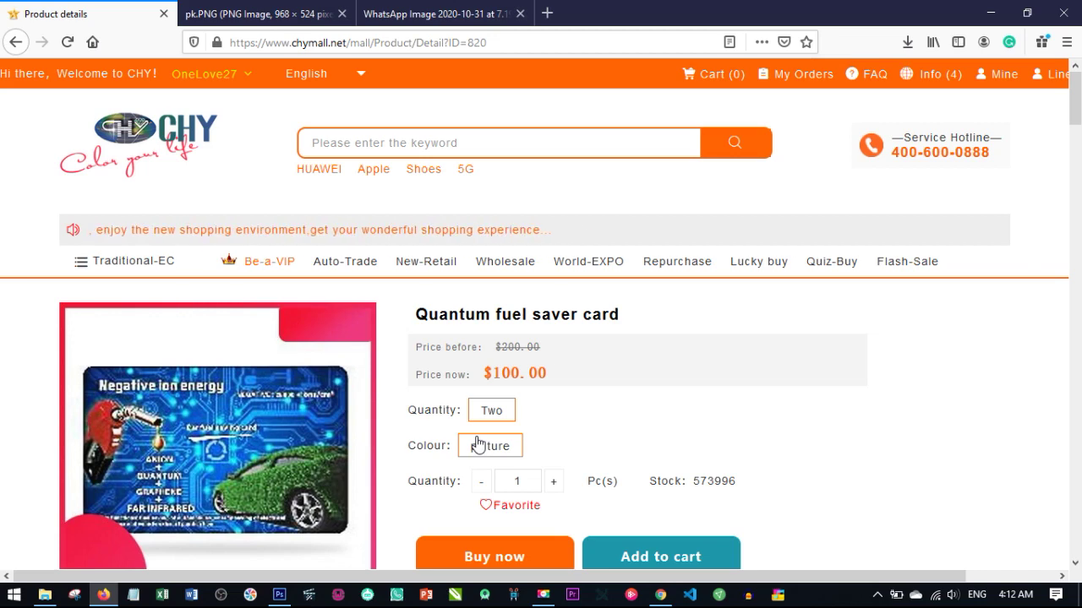
scroll(468, 423, "down", 2)
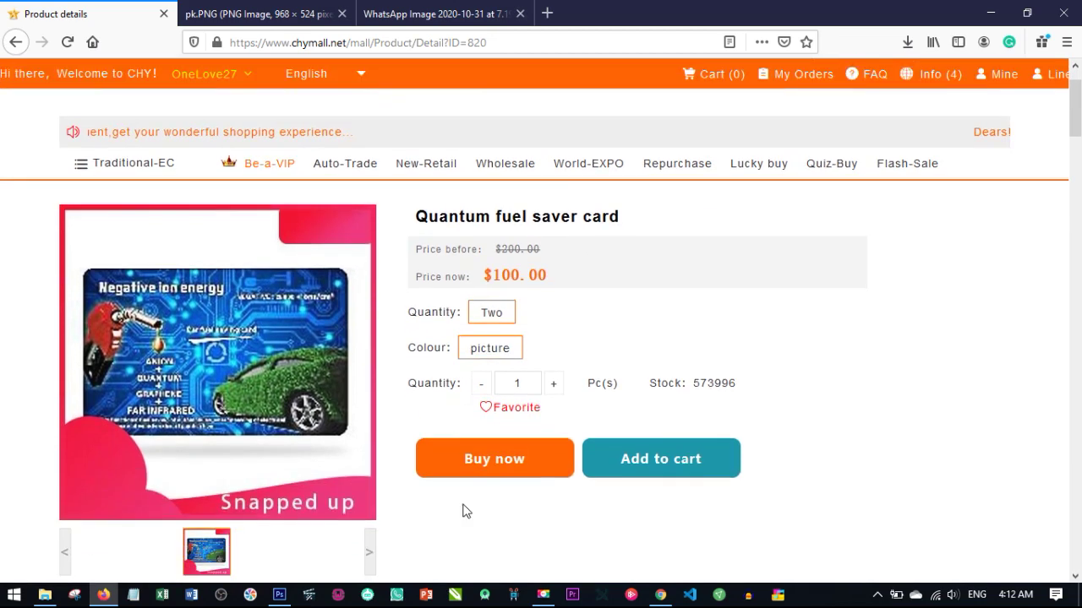
scroll(498, 479, "up", 2)
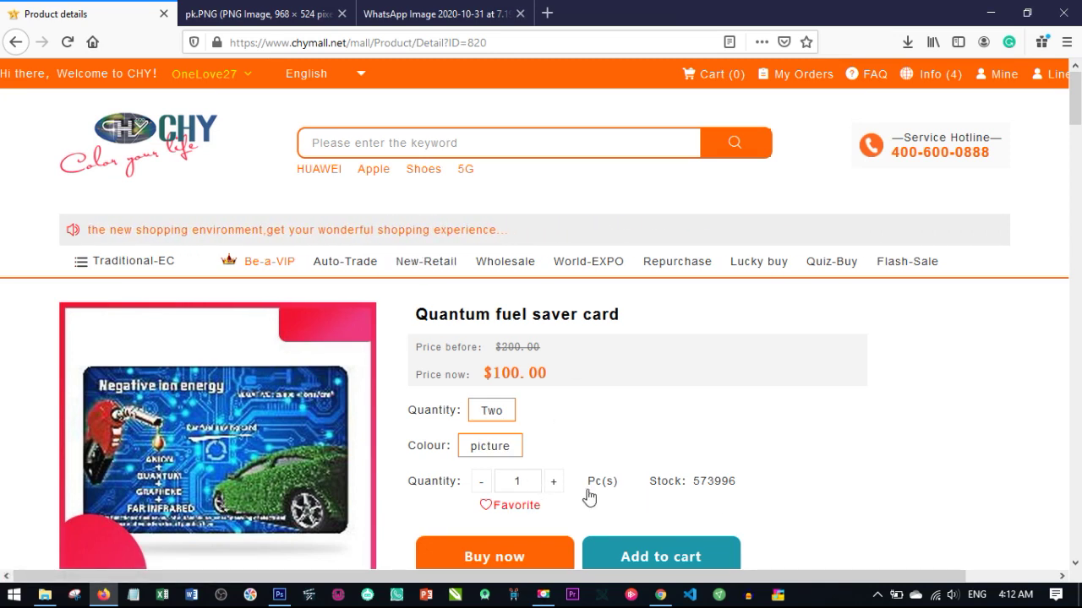
Step: Return to the New-Retail category and examine its product listings, prices and purchase counts
left_click(505, 262)
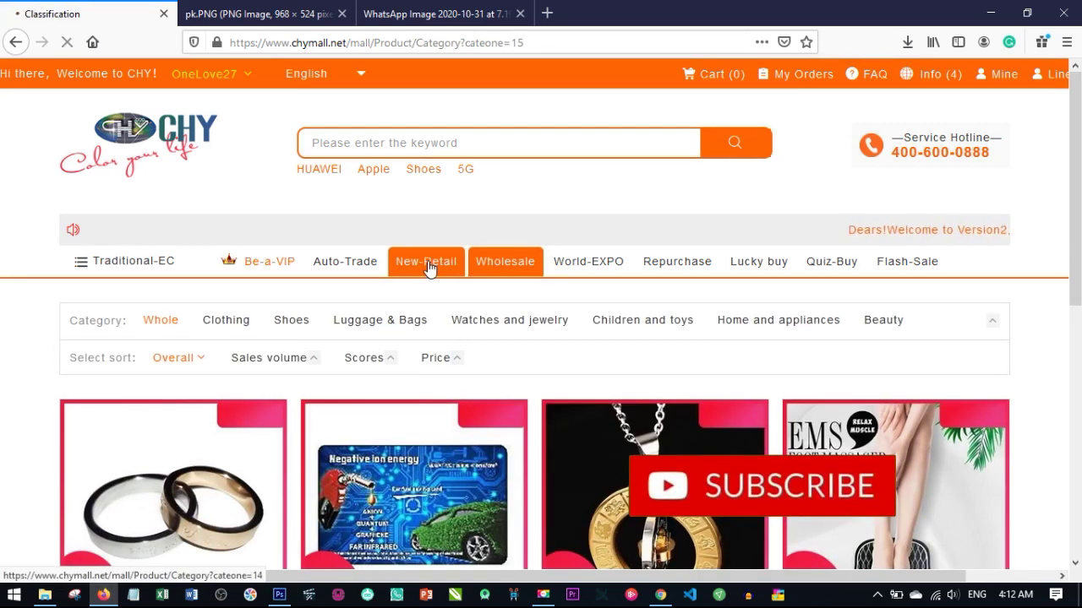
left_click(427, 263)
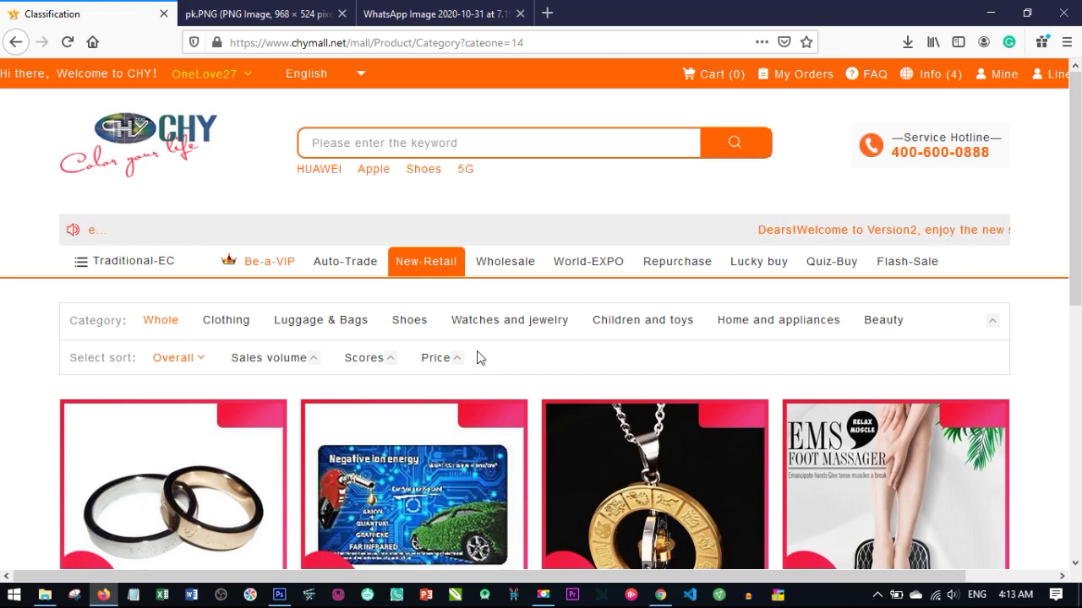
scroll(344, 358, "down", 3)
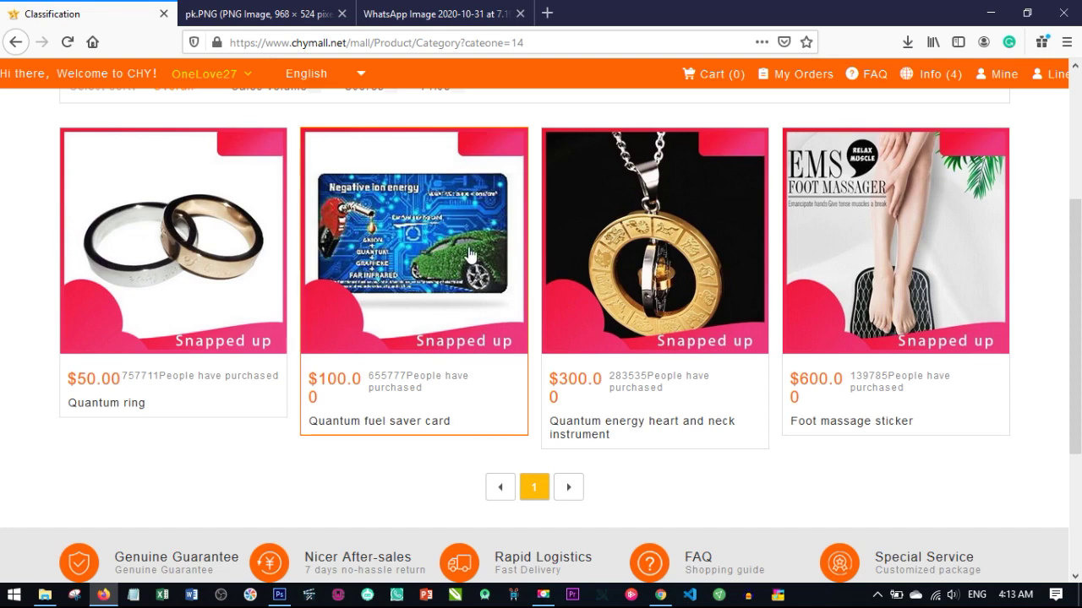
scroll(453, 311, "up", 1)
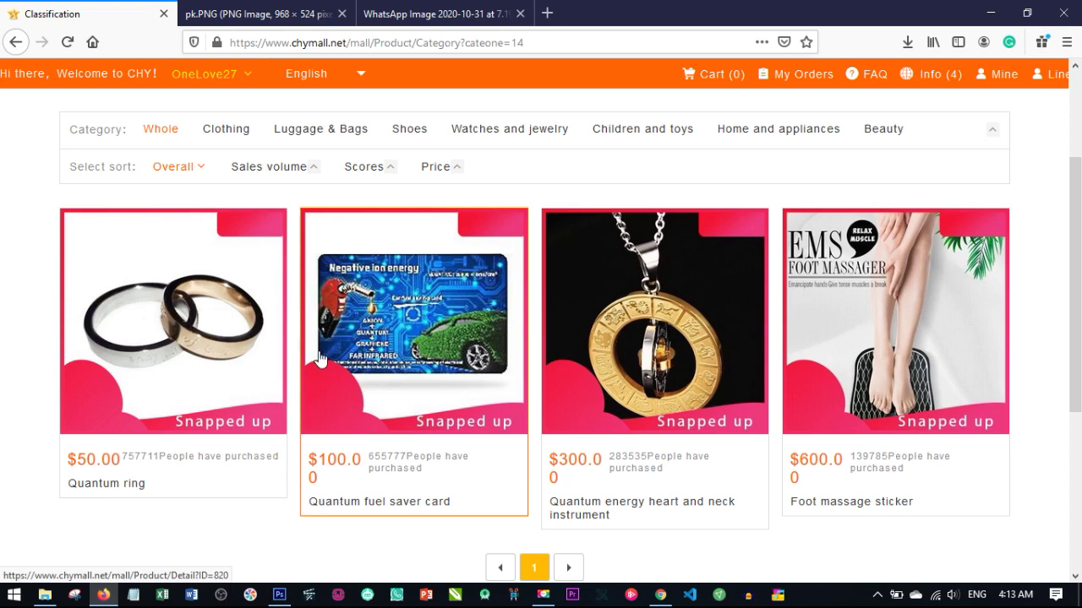
scroll(354, 316, "up", 3)
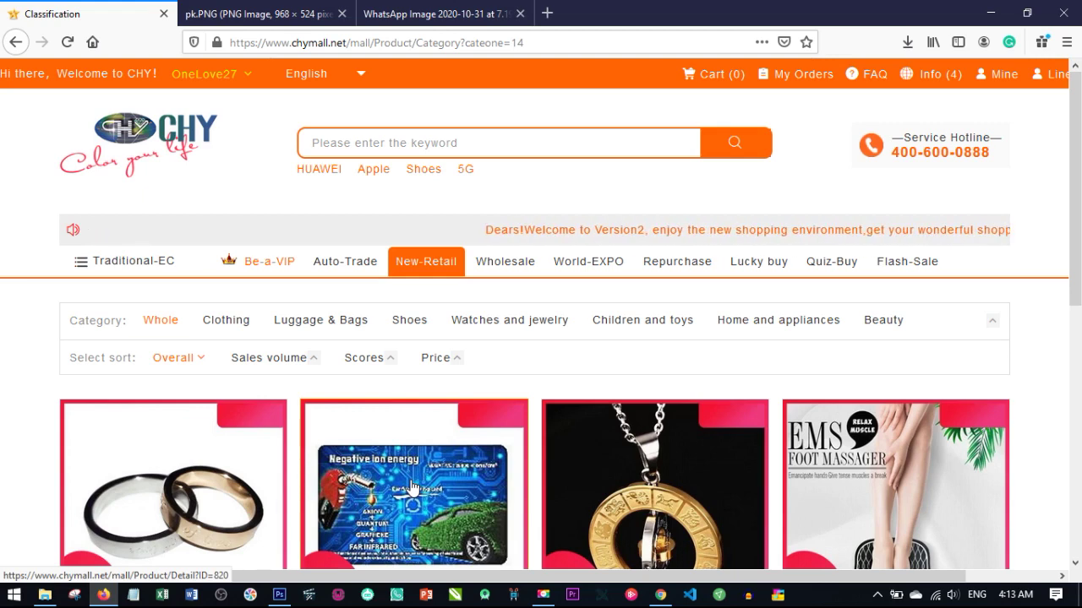
scroll(394, 514, "down", 2)
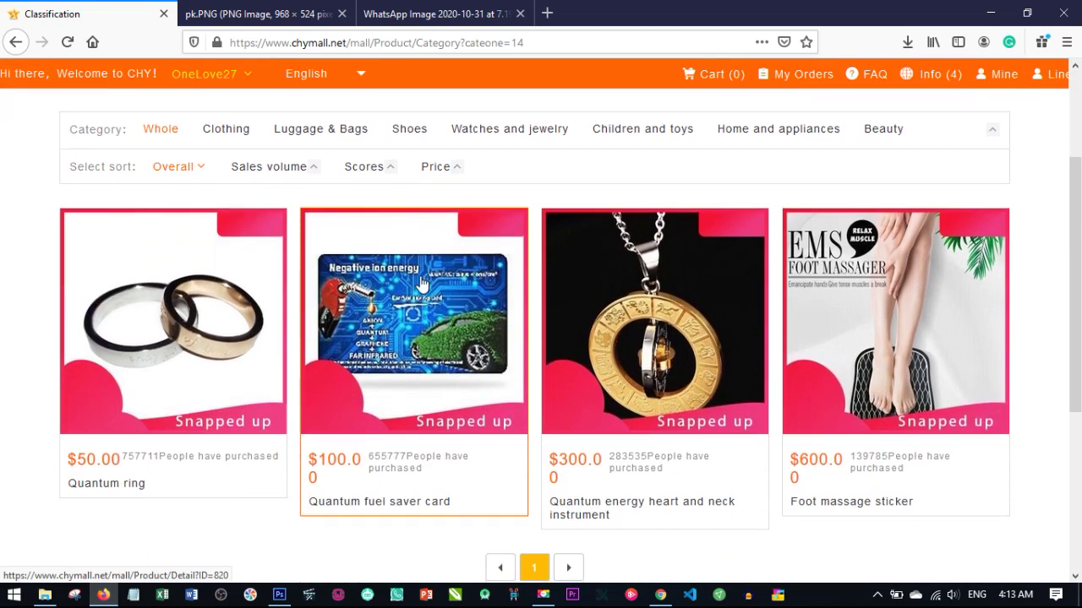
scroll(420, 292, "up", 1)
scroll(414, 296, "up", 1)
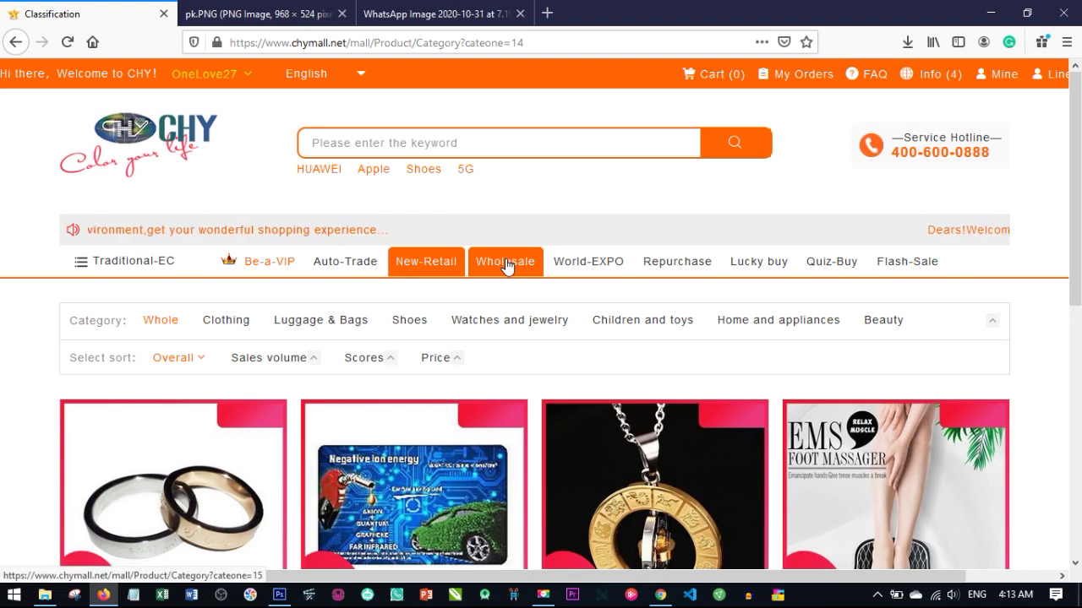
scroll(448, 385, "down", 1)
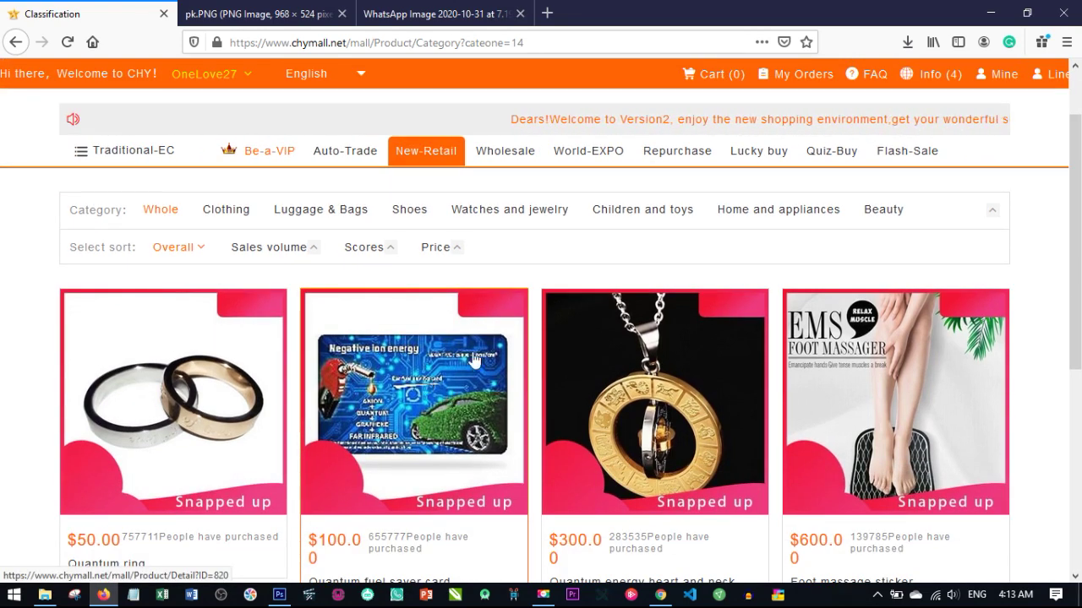
scroll(338, 394, "up", 1)
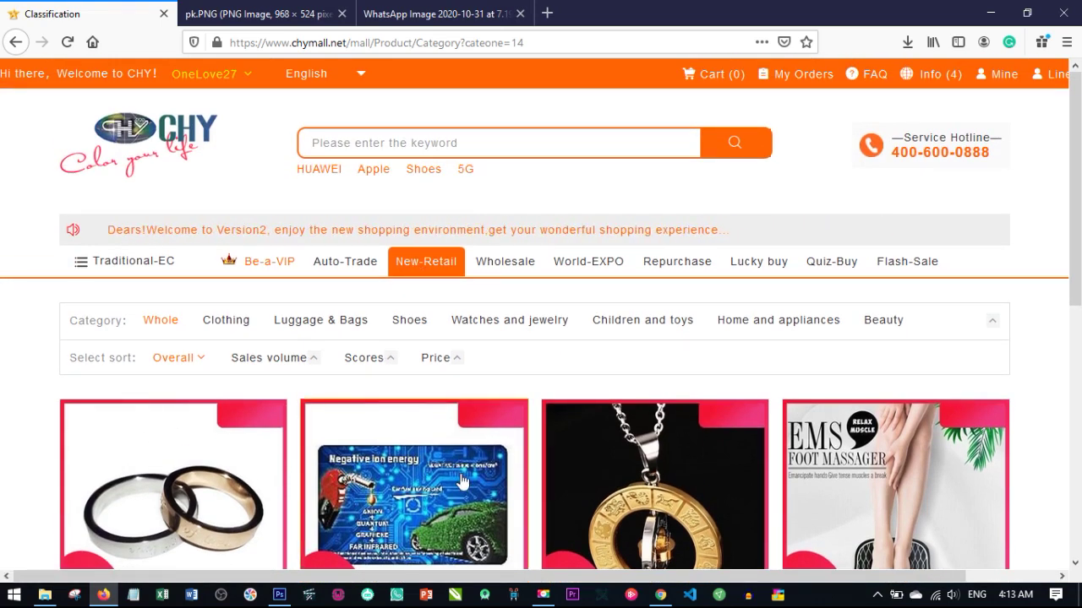
Step: Browse the prices in the Wholesale category and open its Quantum fuel saver card
left_click(505, 267)
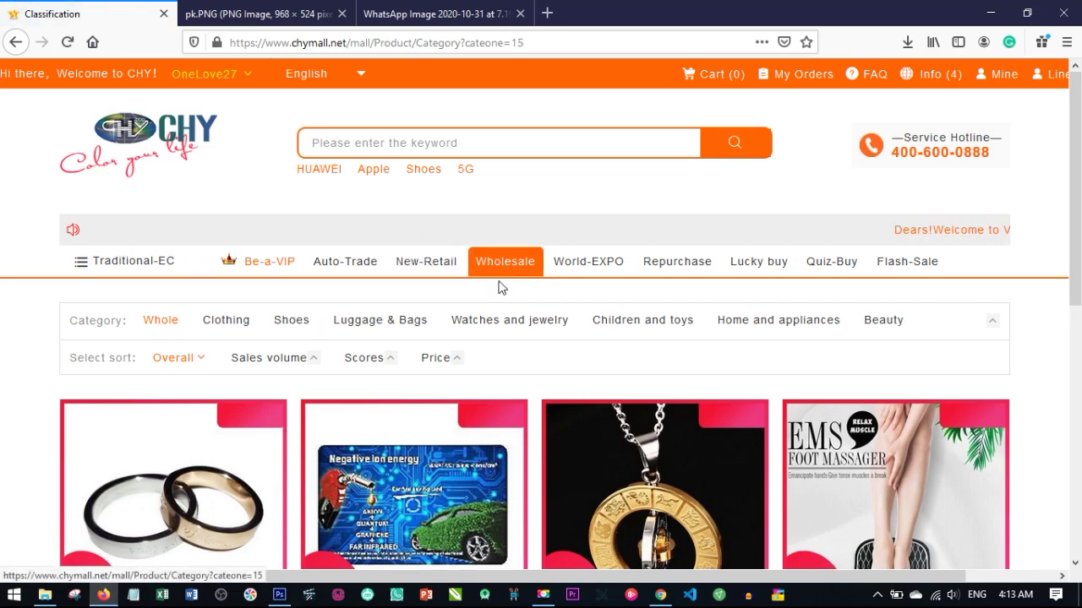
scroll(499, 287, "down", 2)
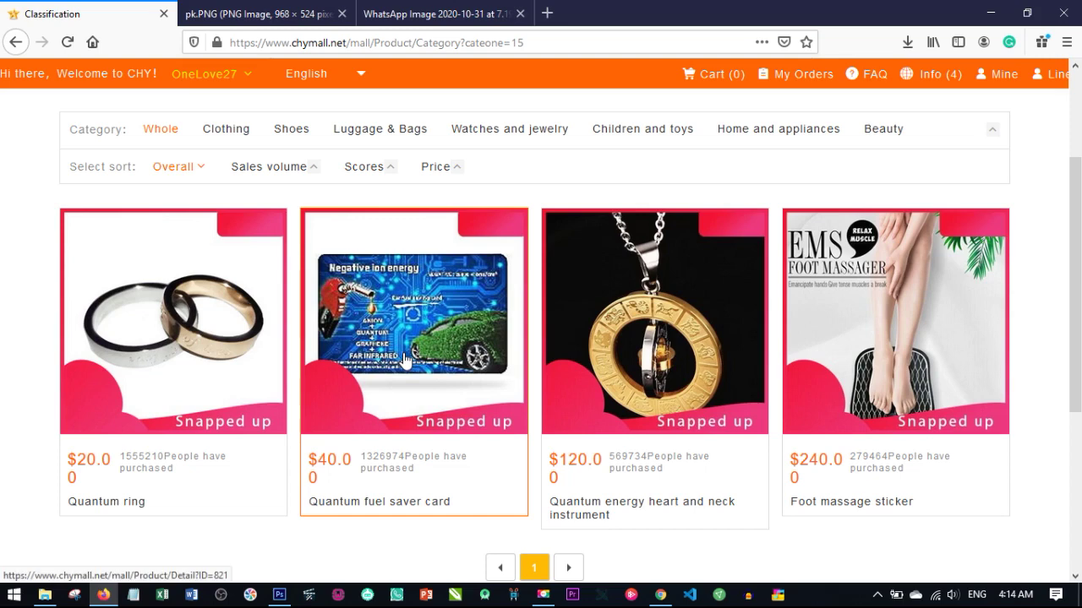
scroll(371, 296, "up", 2)
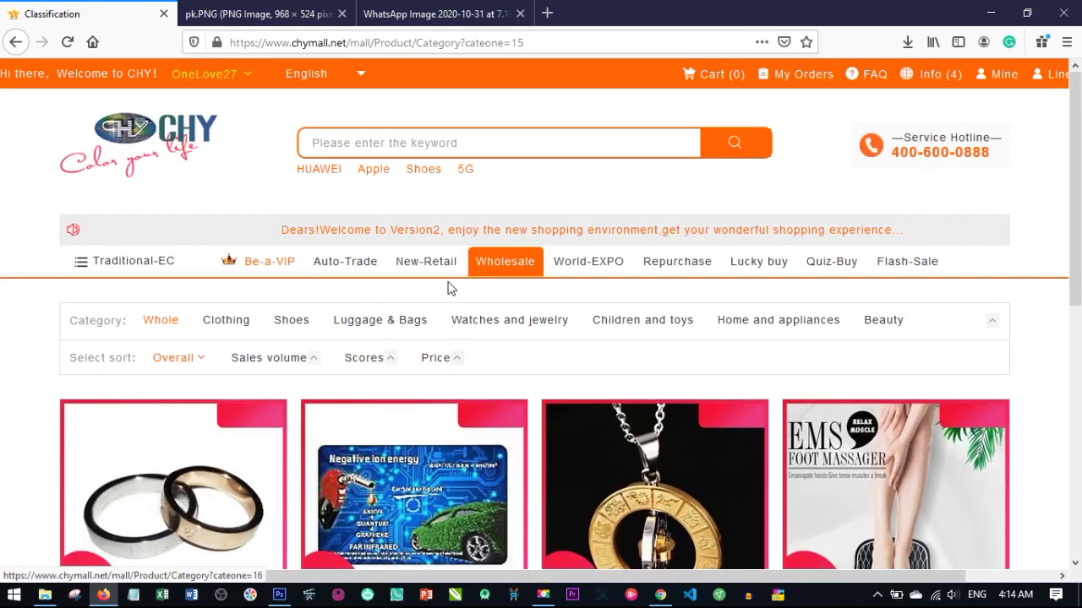
scroll(438, 293, "down", 3)
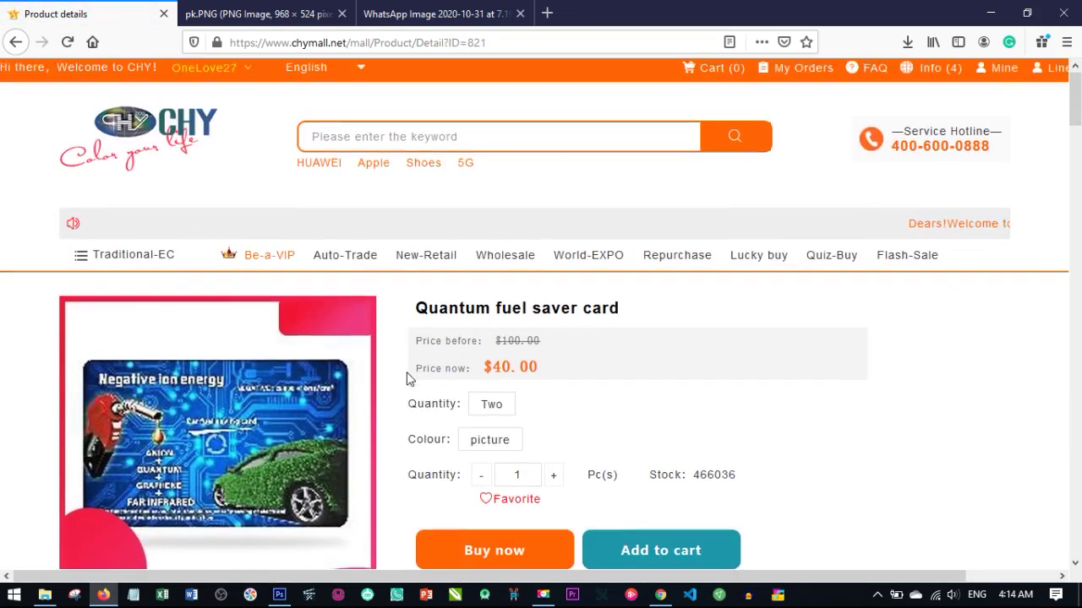
Step: Choose option Two and colour picture for the wholesale fuel saver card, and set the number of pieces to 2
scroll(344, 330, "down", 2)
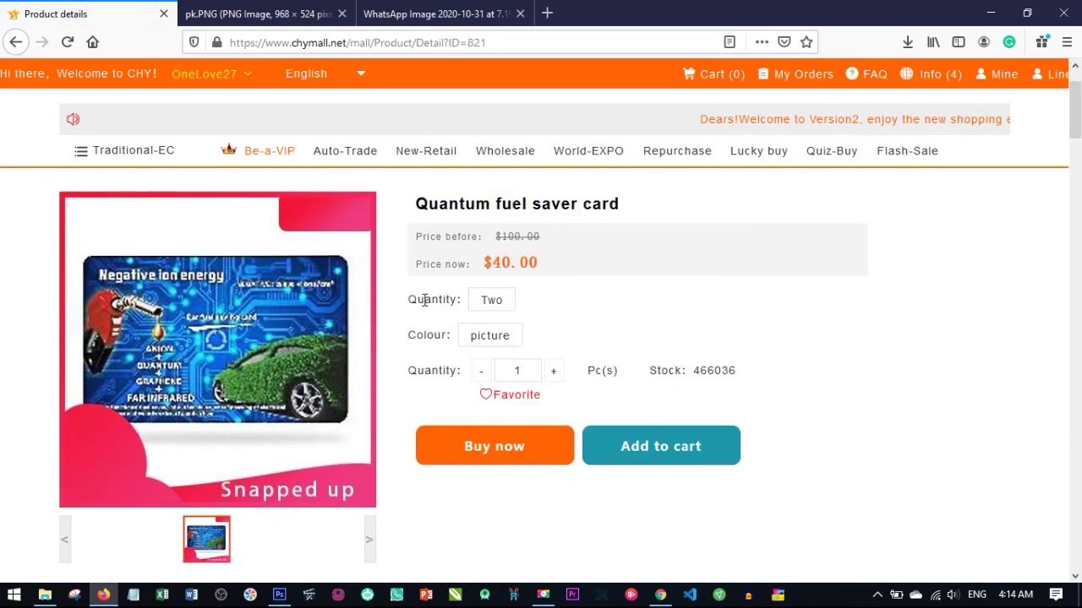
left_click(503, 302)
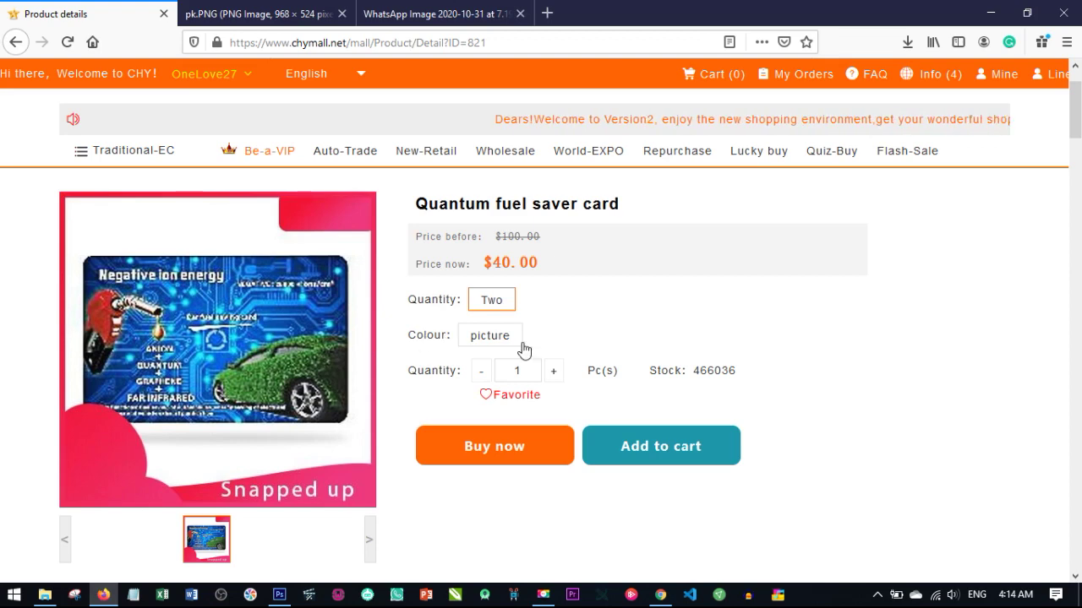
left_click(495, 337)
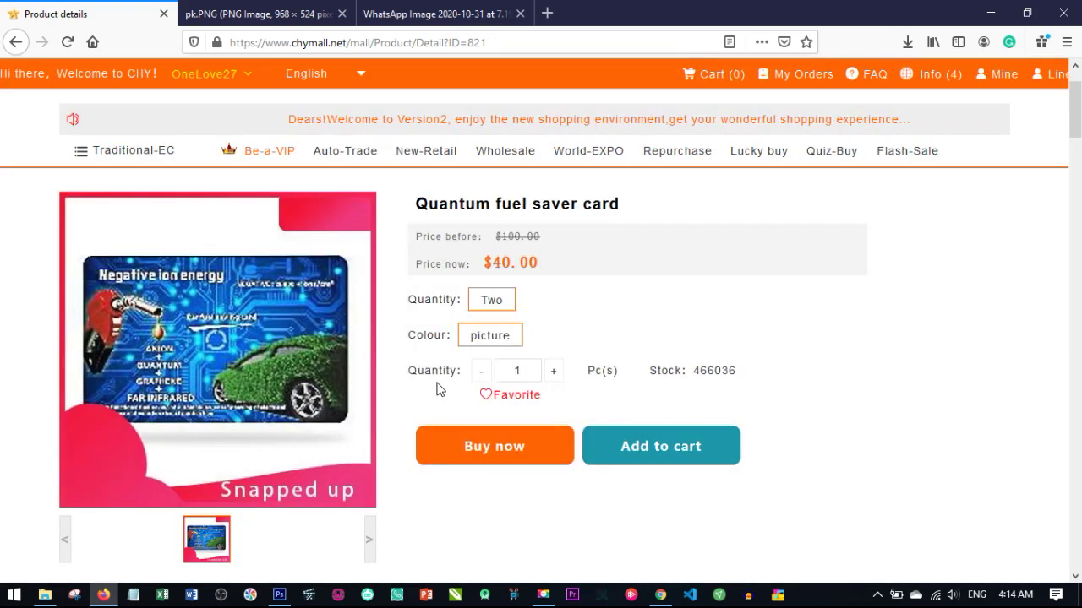
left_click(555, 373)
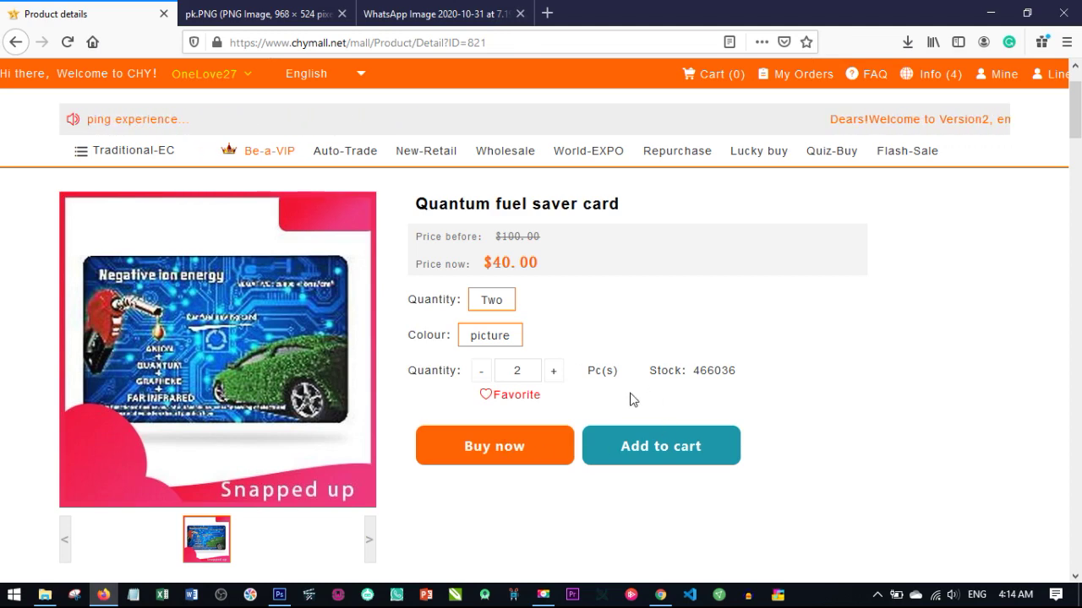
Step: Open the account's order list and examine the VIP1 order's price, quantity and delivery status
scroll(633, 398, "up", 3)
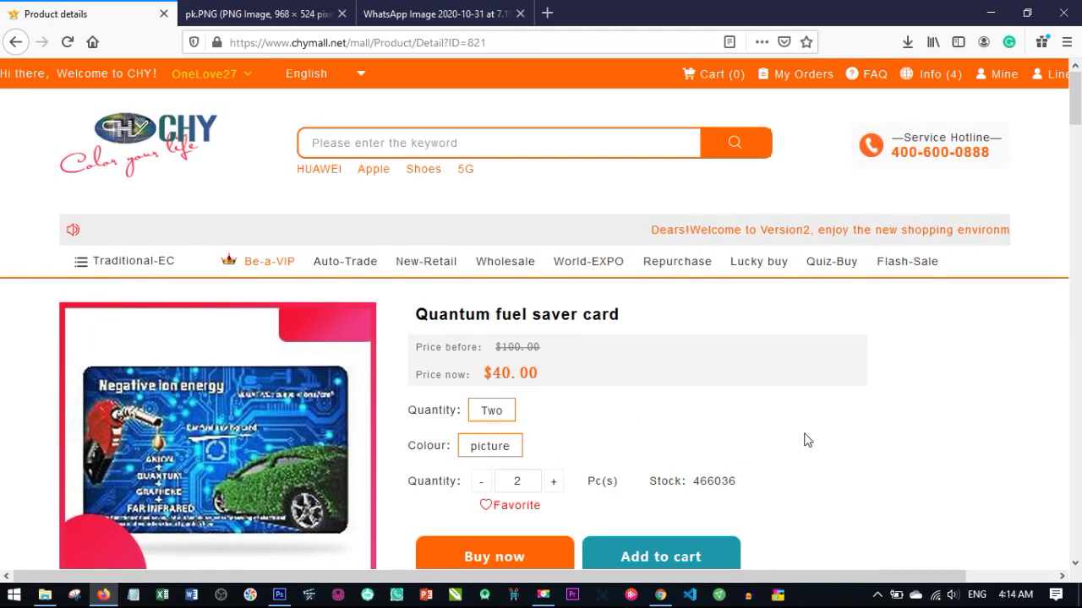
mouse_move(237, 81)
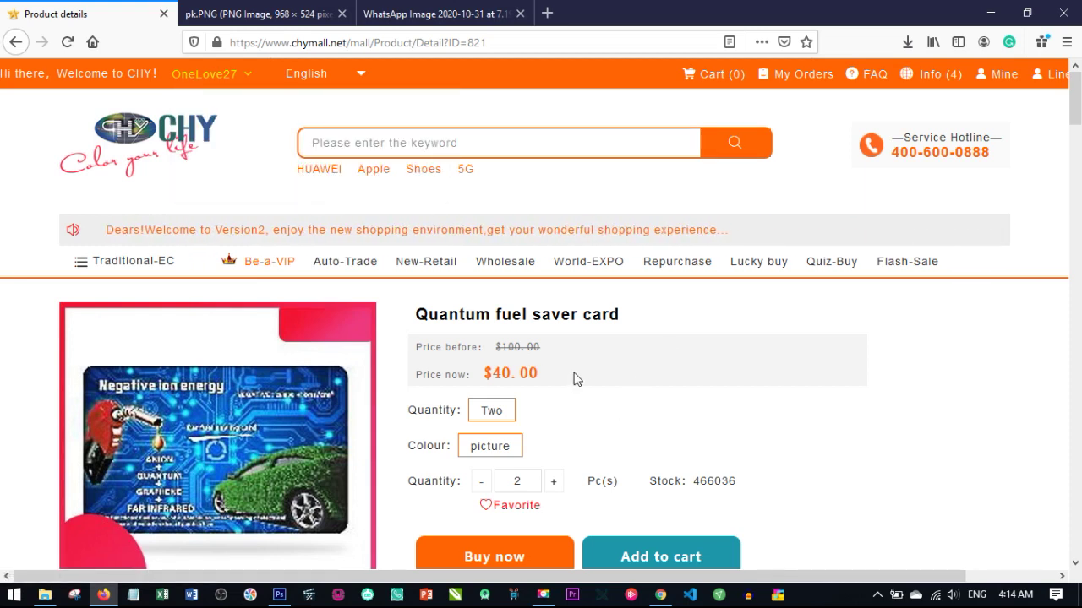
left_click(797, 76)
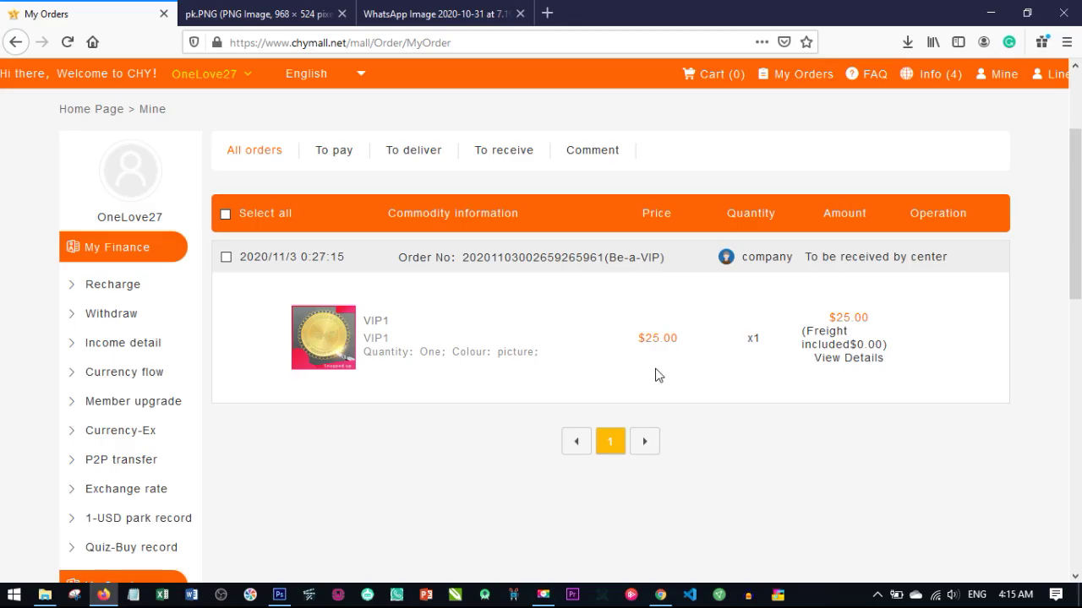
scroll(466, 410, "up", 3)
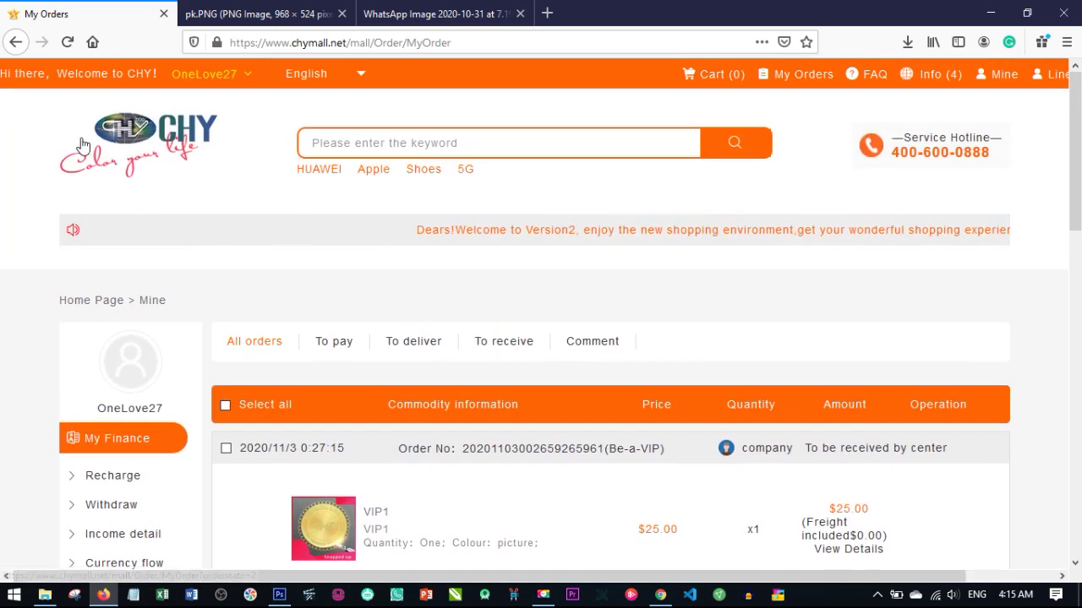
Step: Go back to the mall's home page and reopen the New-Retail category
left_click(114, 144)
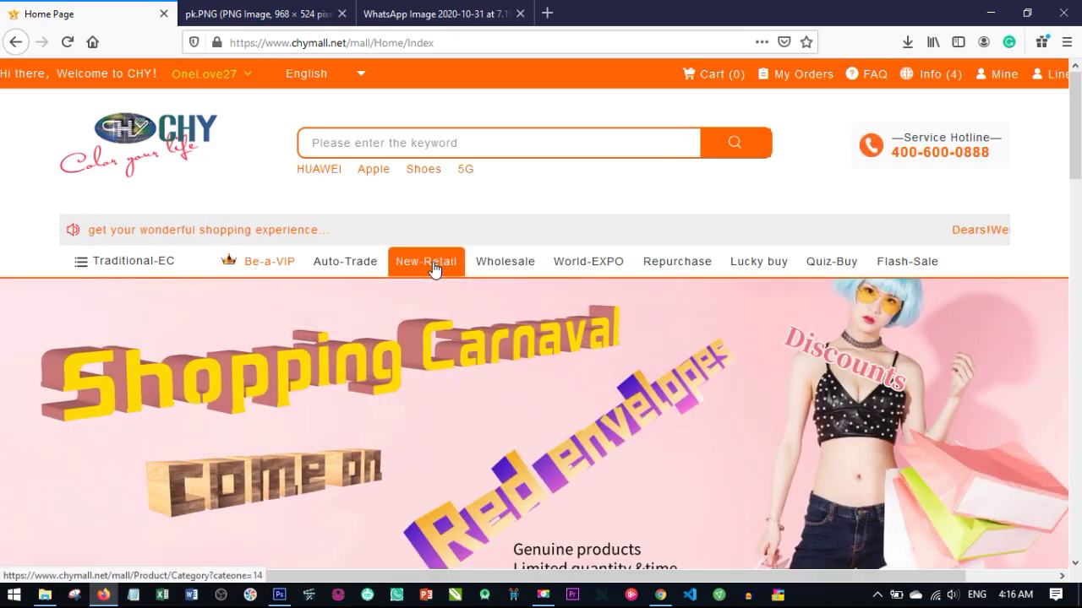
left_click(431, 266)
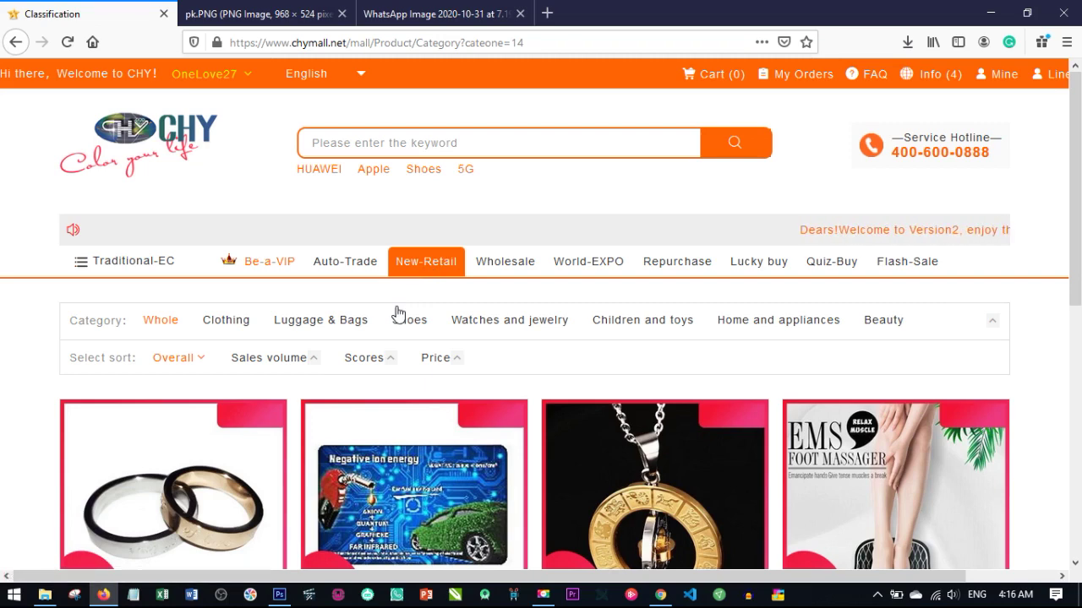
Step: Compare the New-Retail product prices with the amounts in the registration packages and trading profits table
scroll(397, 311, "down", 2)
left_click(246, 11)
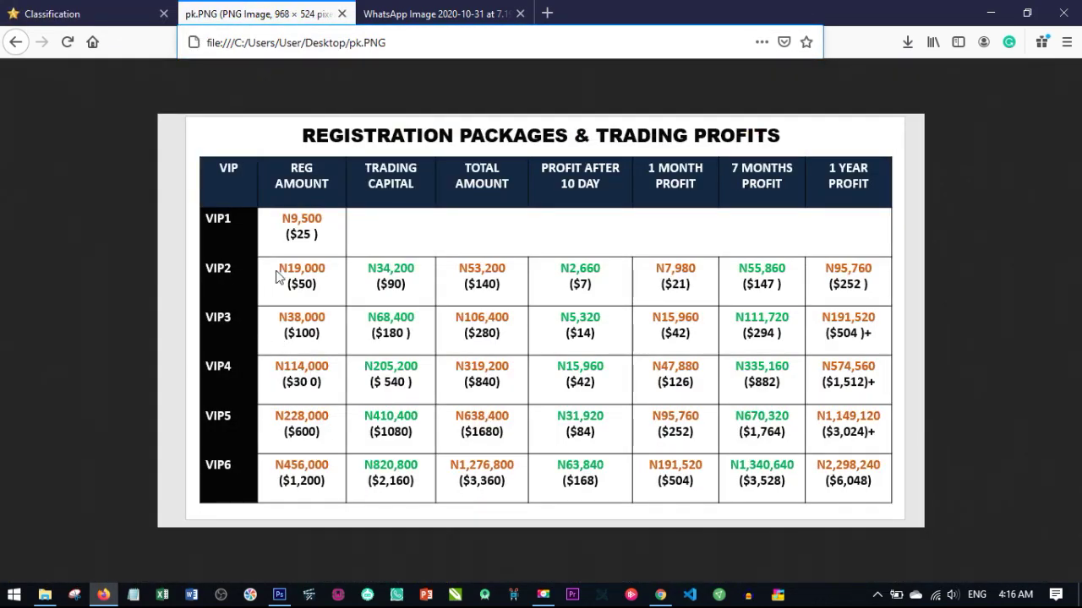
left_click(95, 11)
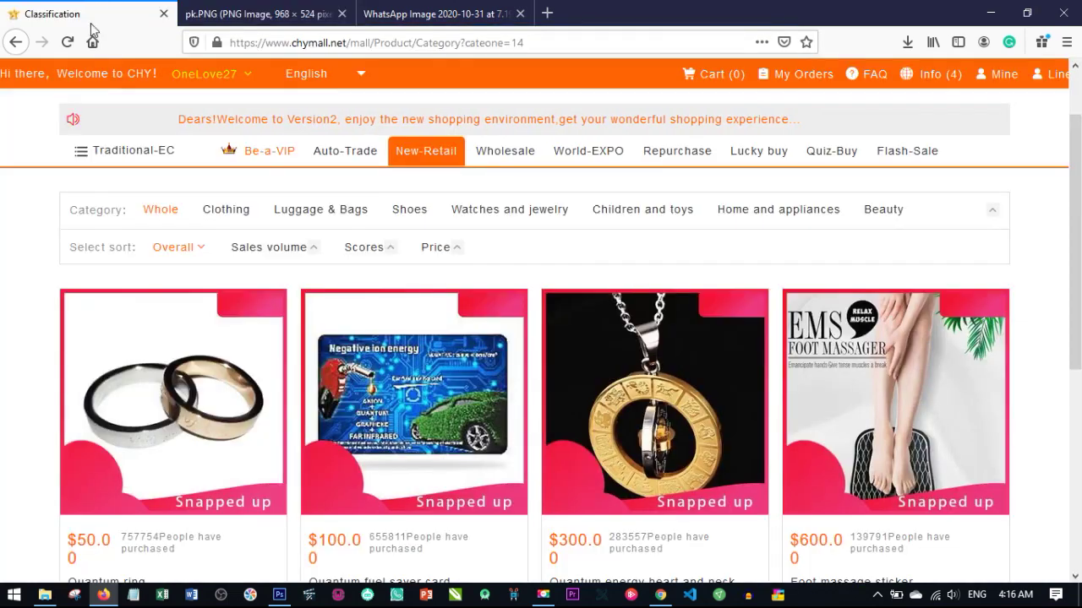
scroll(135, 300, "down", 3)
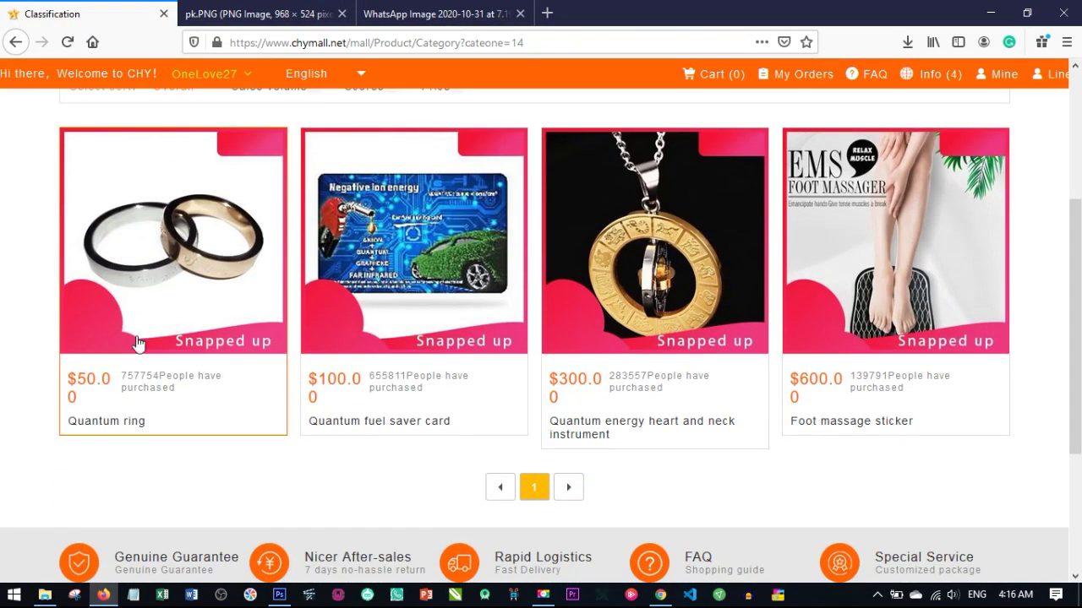
left_click(253, 13)
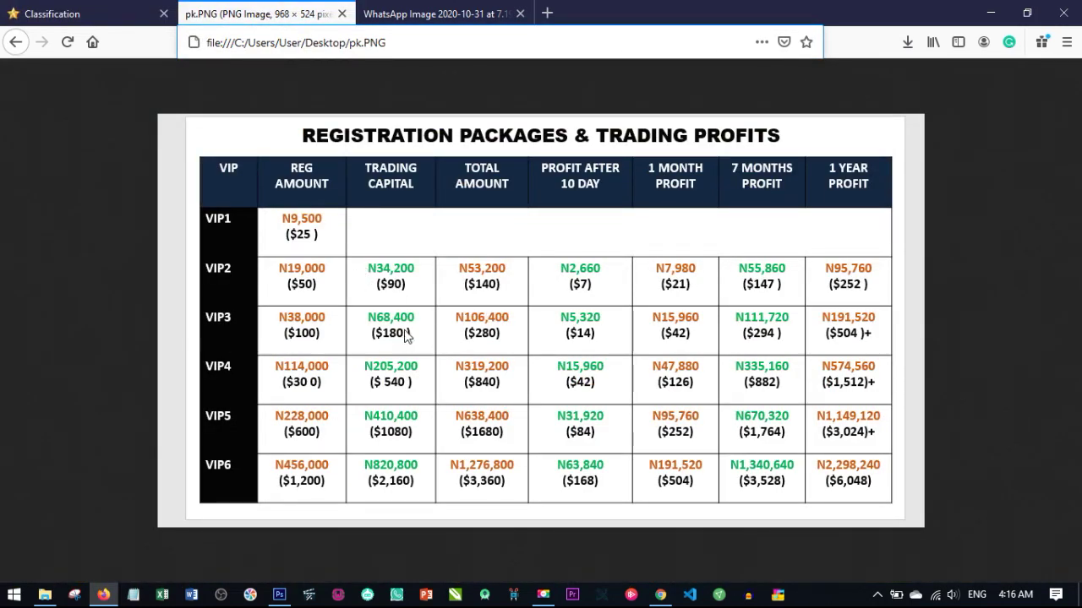
left_click(98, 10)
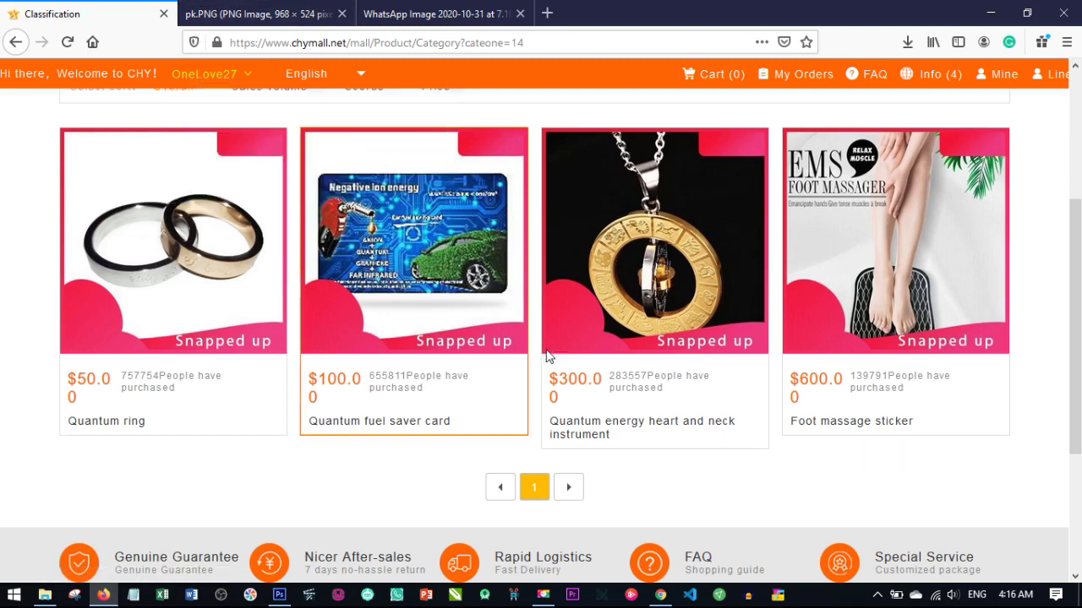
left_click(247, 15)
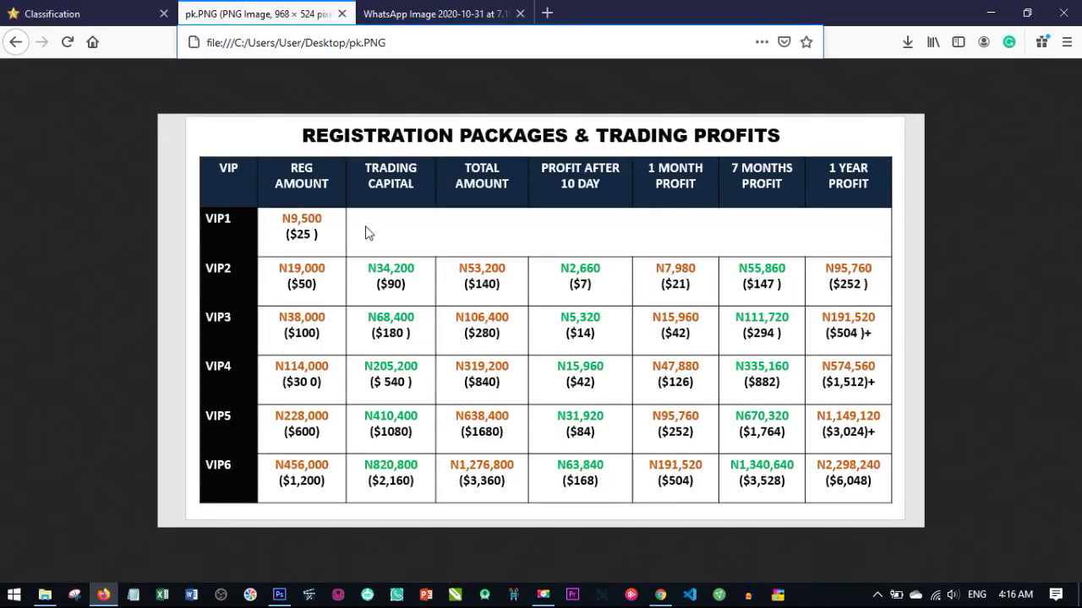
left_click(53, 11)
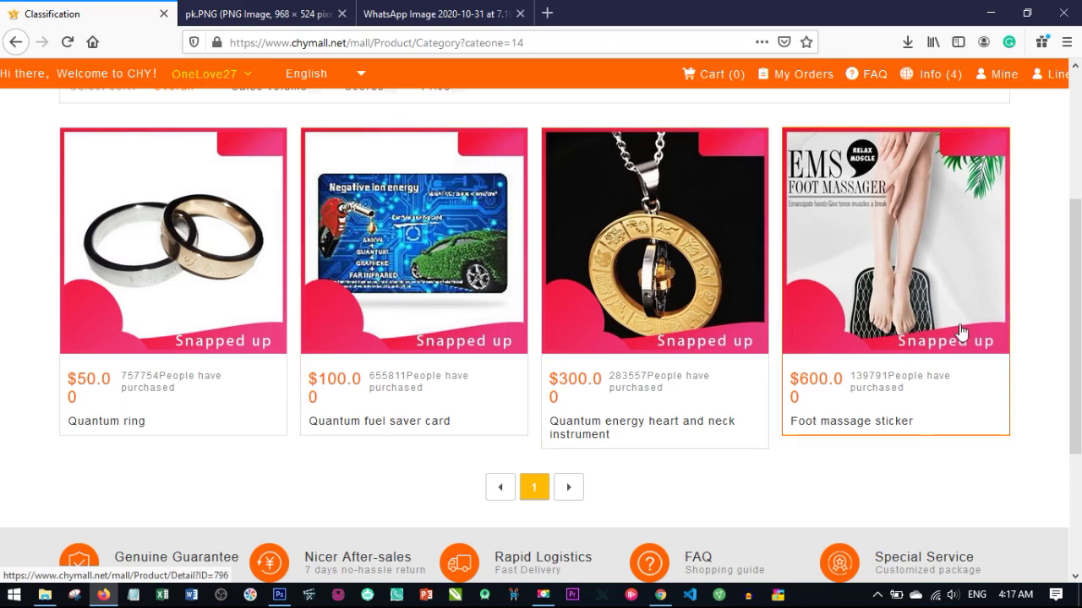
left_click(196, 12)
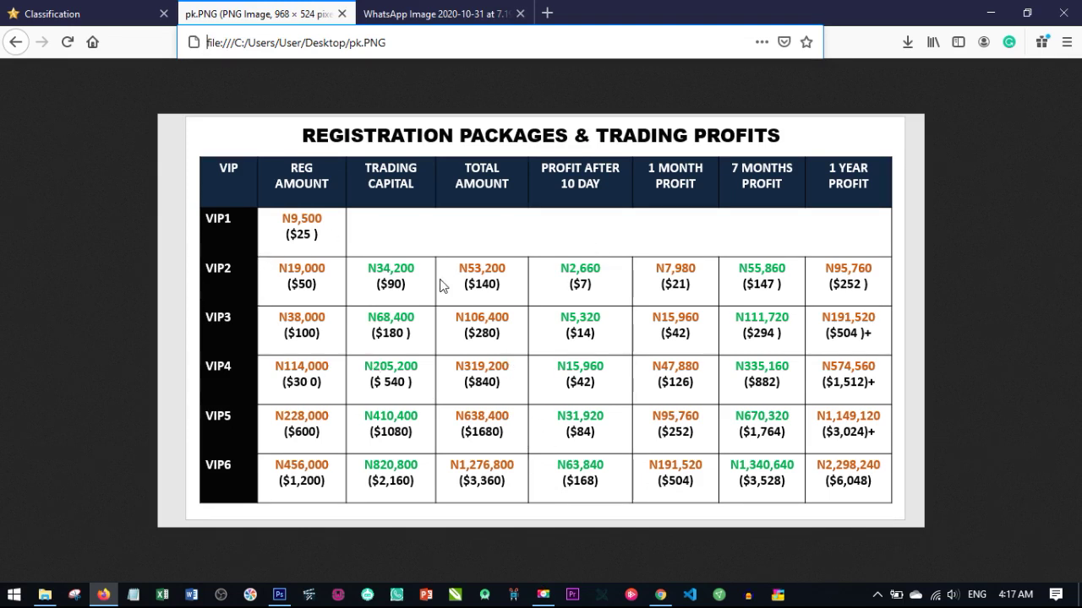
left_click(91, 13)
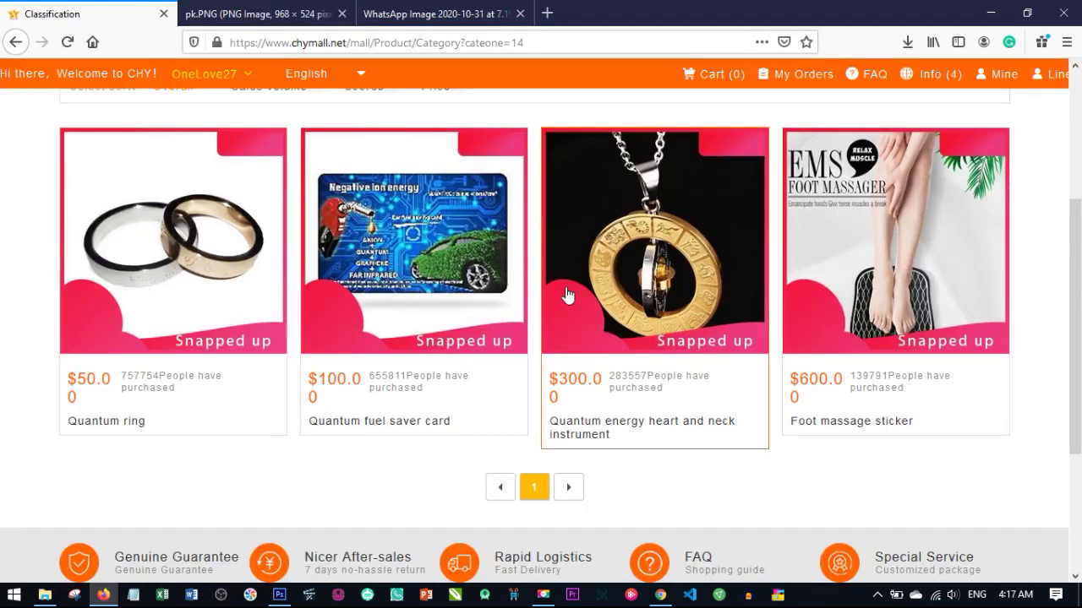
scroll(541, 336, "up", 3)
scroll(541, 336, "up", 1)
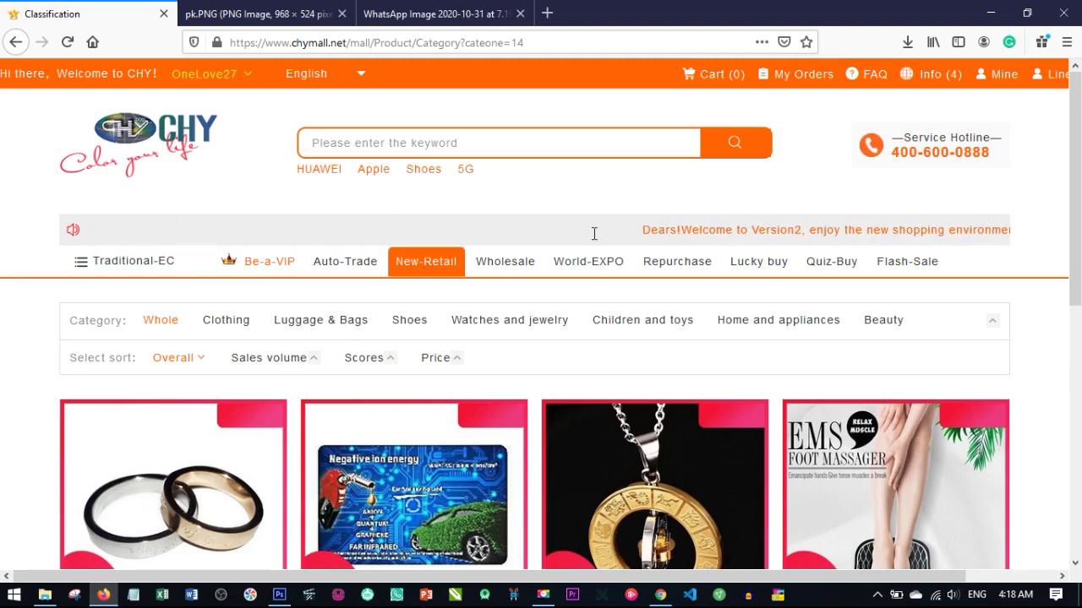
Step: Shrink the browser to a narrow phone-sized window and look over the New-Retail page, including its footer and account links
left_click(1027, 13)
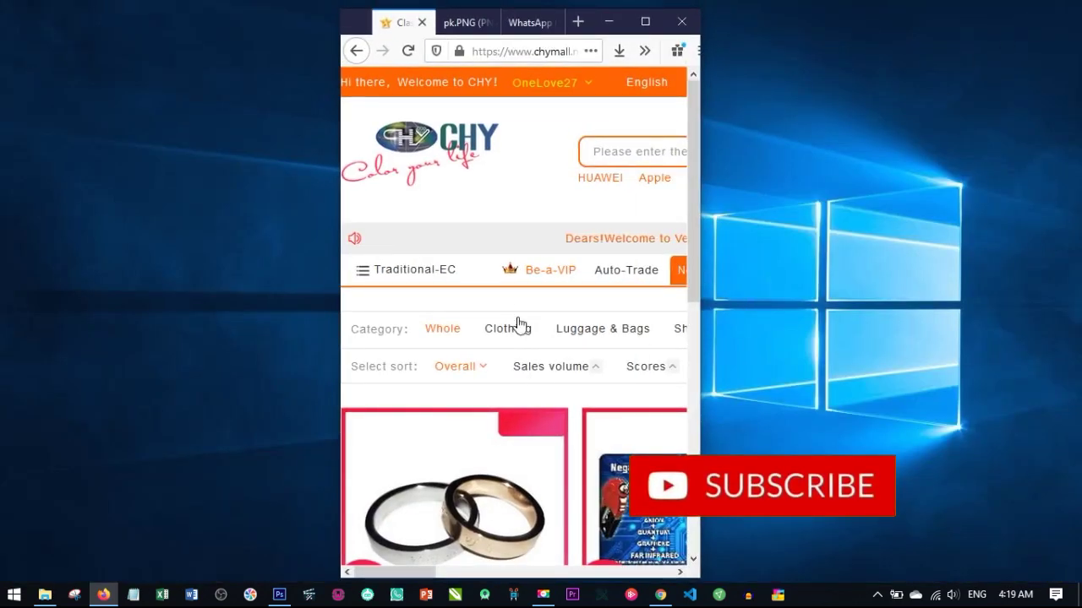
left_click_drag(690, 145, 686, 430)
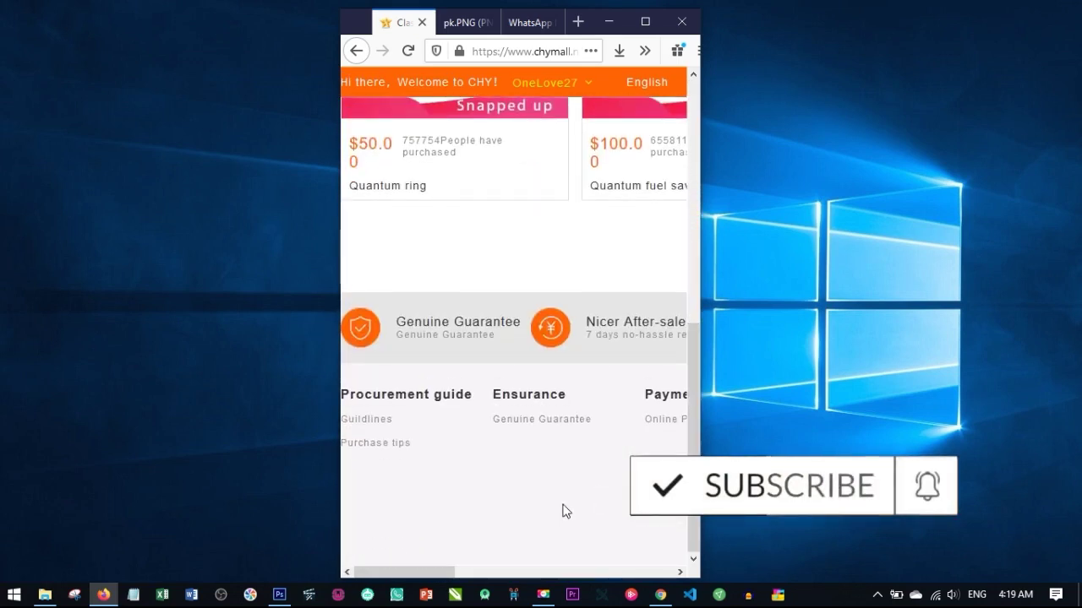
left_click_drag(417, 573, 380, 595)
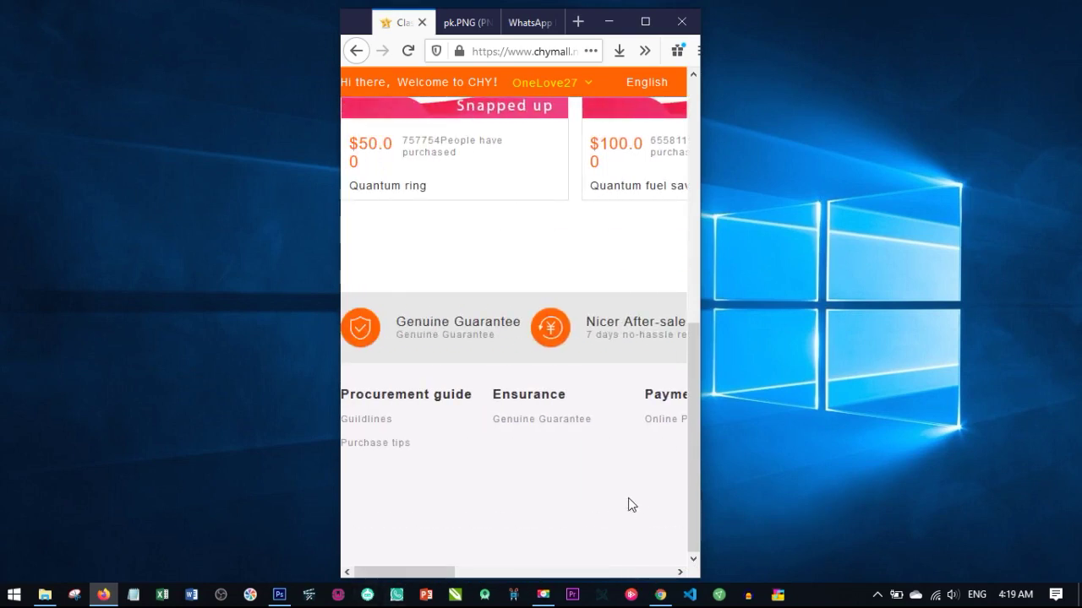
left_click_drag(696, 514, 691, 596)
left_click_drag(436, 579, 421, 598)
mouse_move(556, 88)
mouse_move(429, 578)
left_mouse_down()
mouse_move(572, 579)
mouse_move(446, 581)
left_mouse_up()
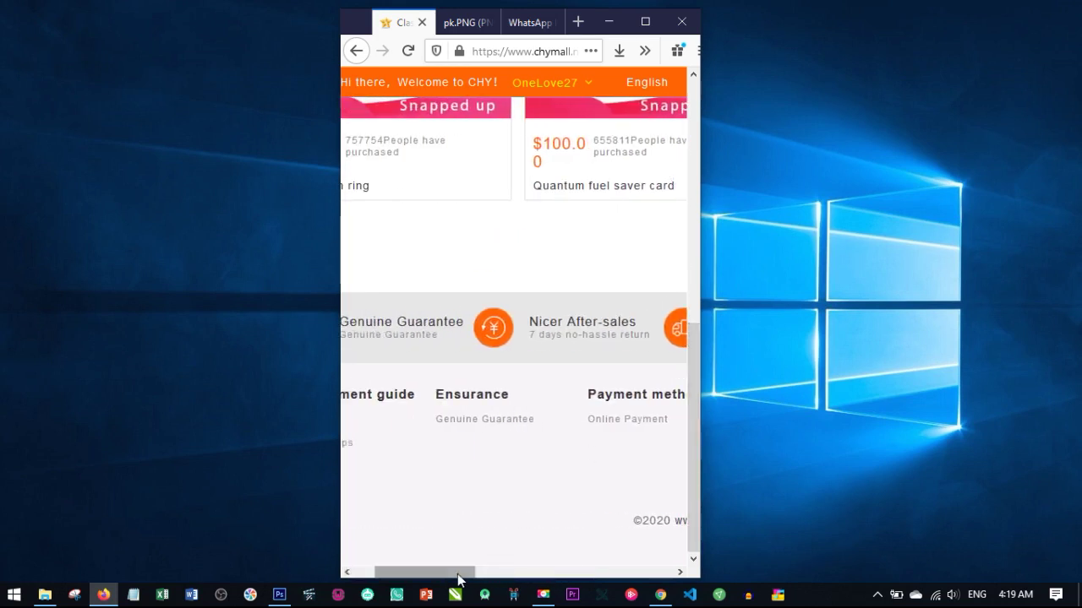
left_click_drag(459, 576, 675, 571)
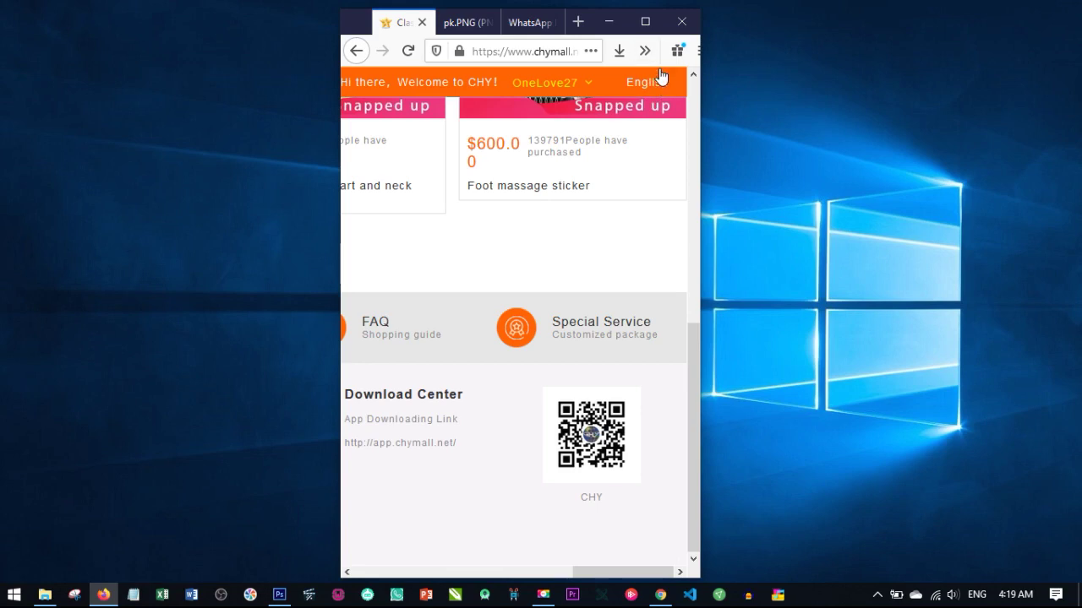
left_click_drag(691, 382, 691, 98)
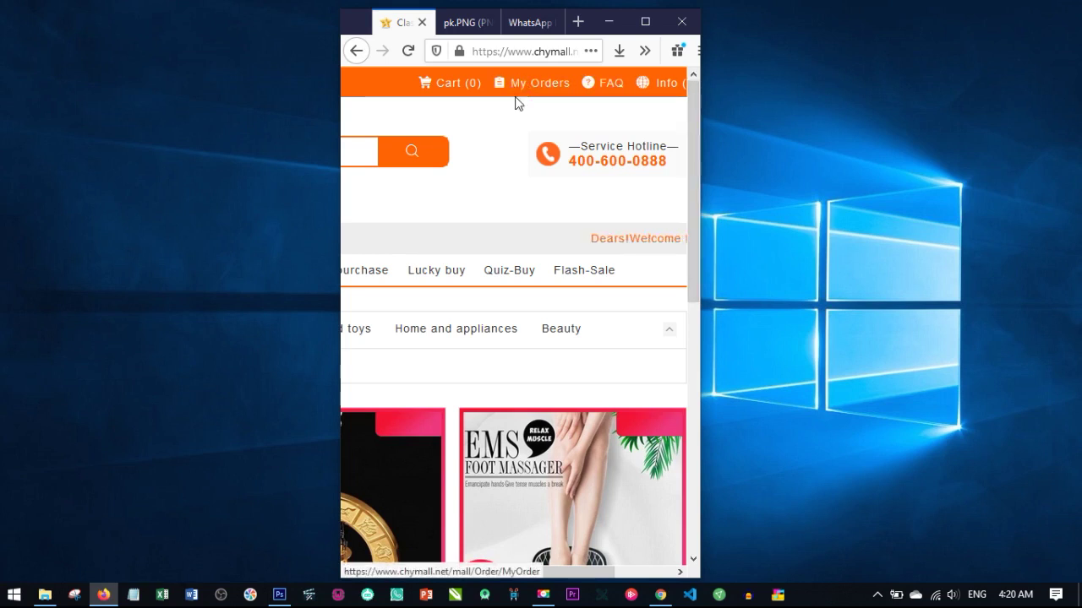
Step: Open the account's order list in the narrow window and examine the VIP1 order's quantity, amount and status
left_click(539, 85)
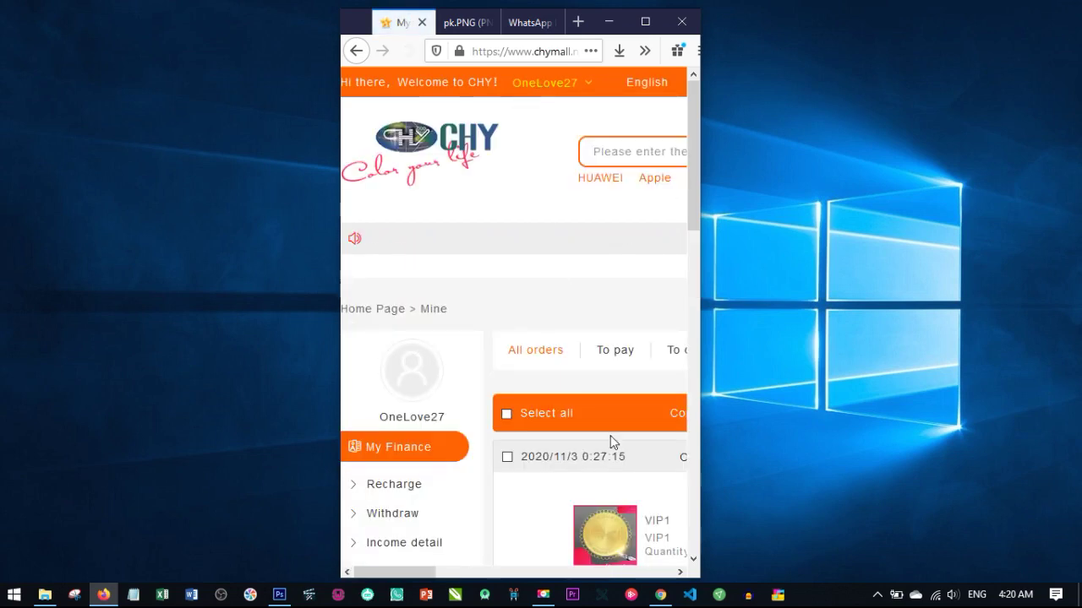
scroll(627, 463, "down", 3)
left_click_drag(444, 572, 662, 573)
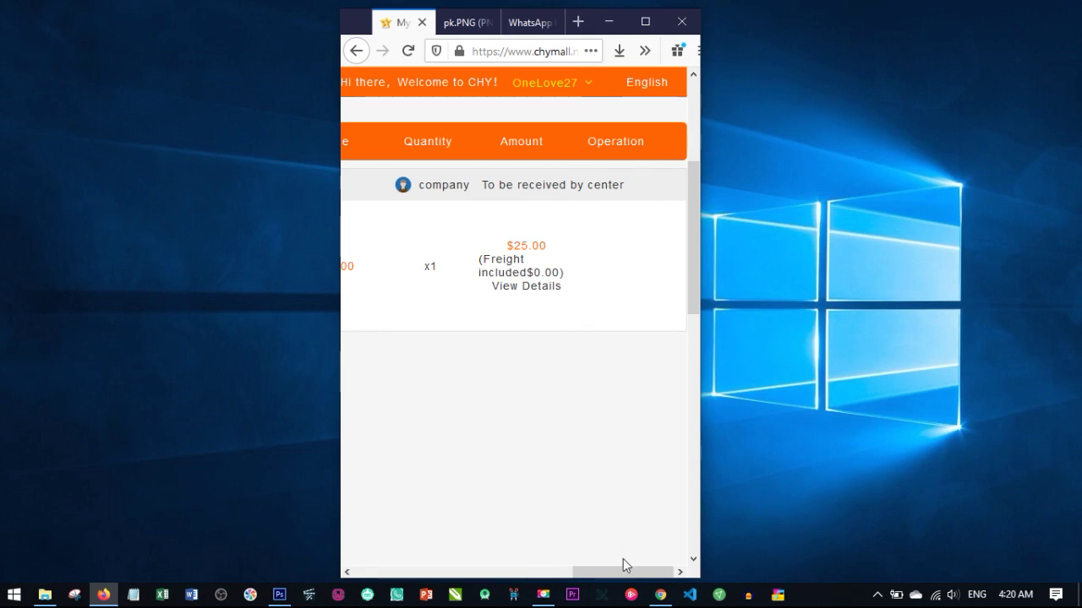
left_click_drag(620, 581, 385, 581)
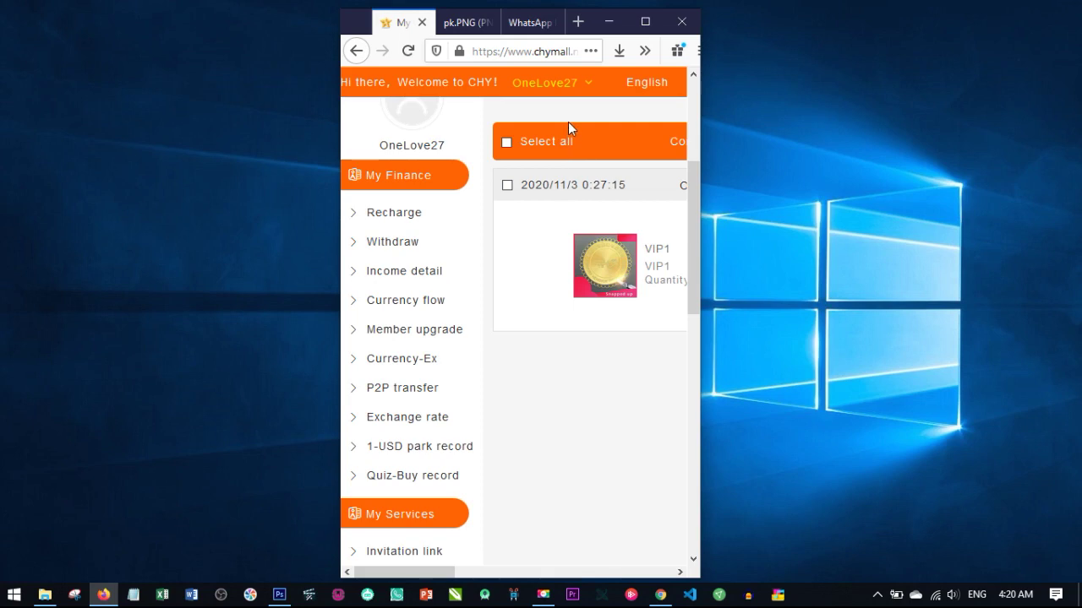
Step: Maximize the browser window and go back to the mall's home page
left_click(645, 21)
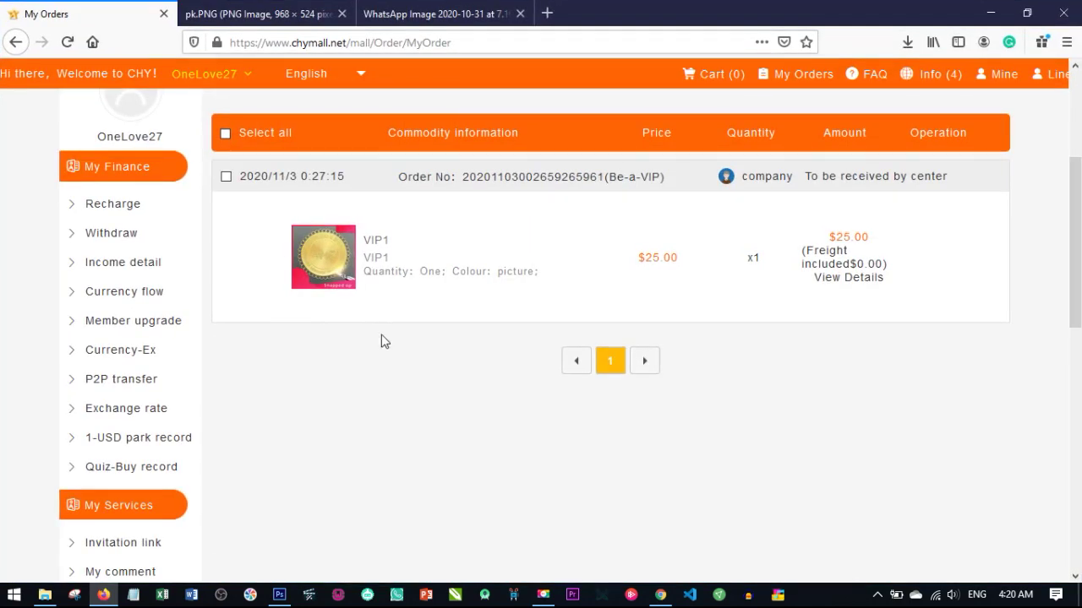
scroll(106, 180, "up", 3)
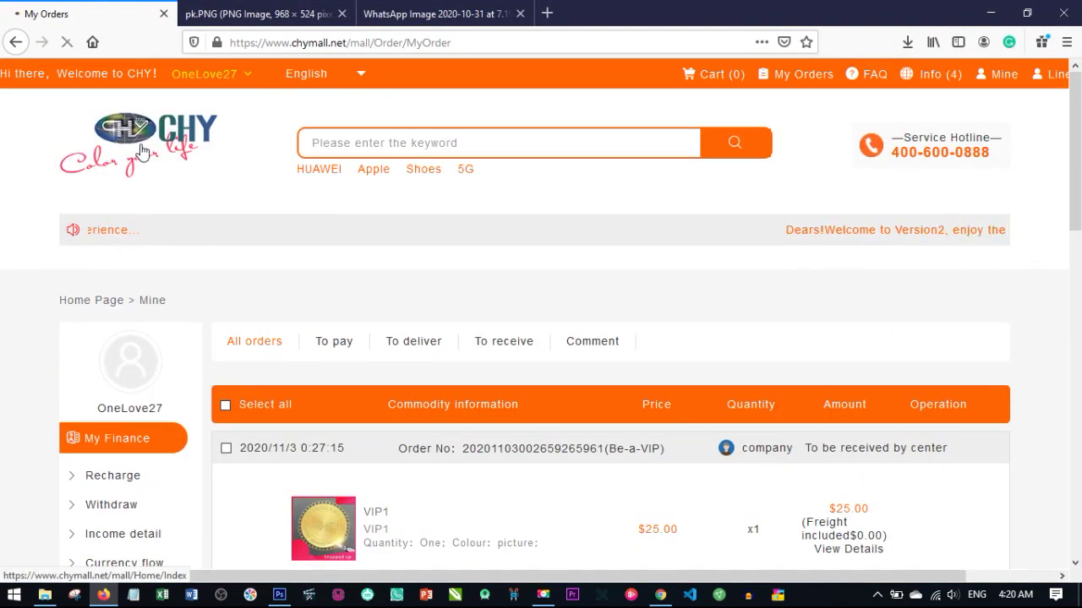
left_click(142, 151)
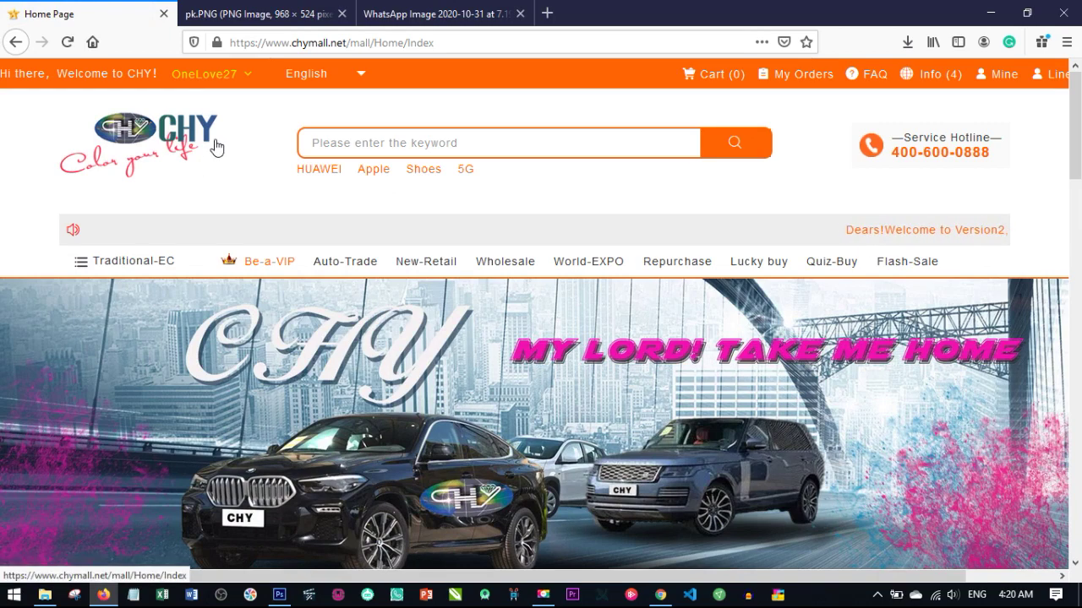
Step: Open the account's Personal Center and look through the profile fields such as full name, mobile phone and membership level
mouse_move(216, 72)
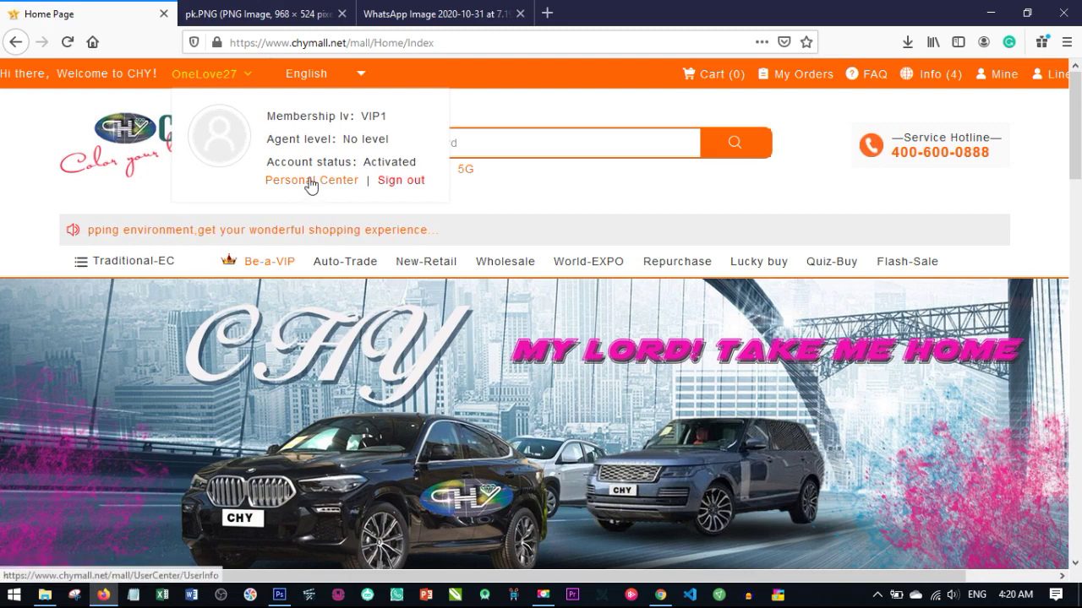
left_click(310, 181)
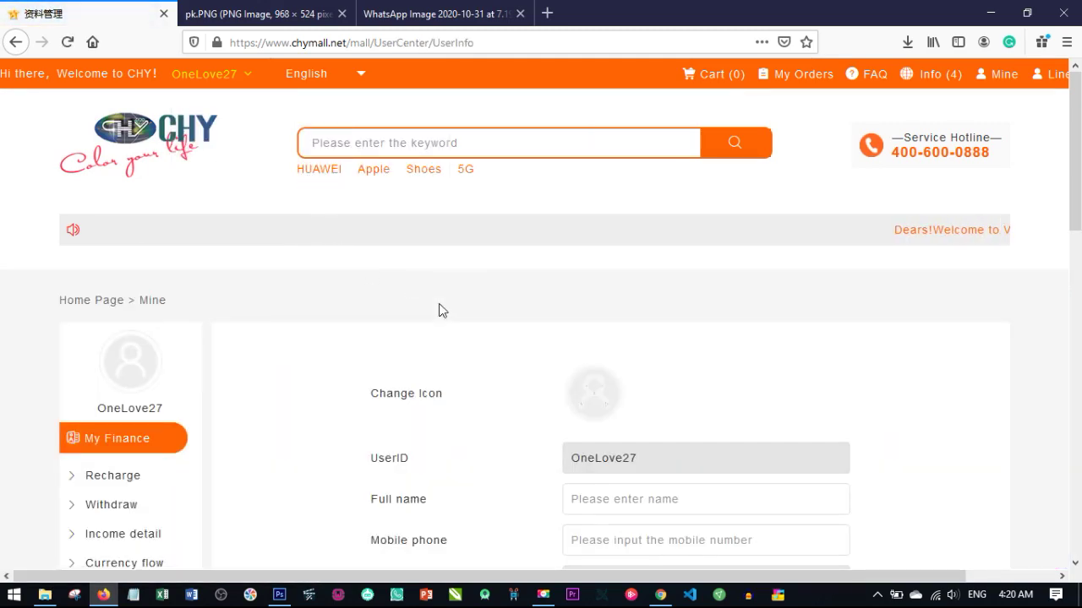
scroll(389, 301, "down", 3)
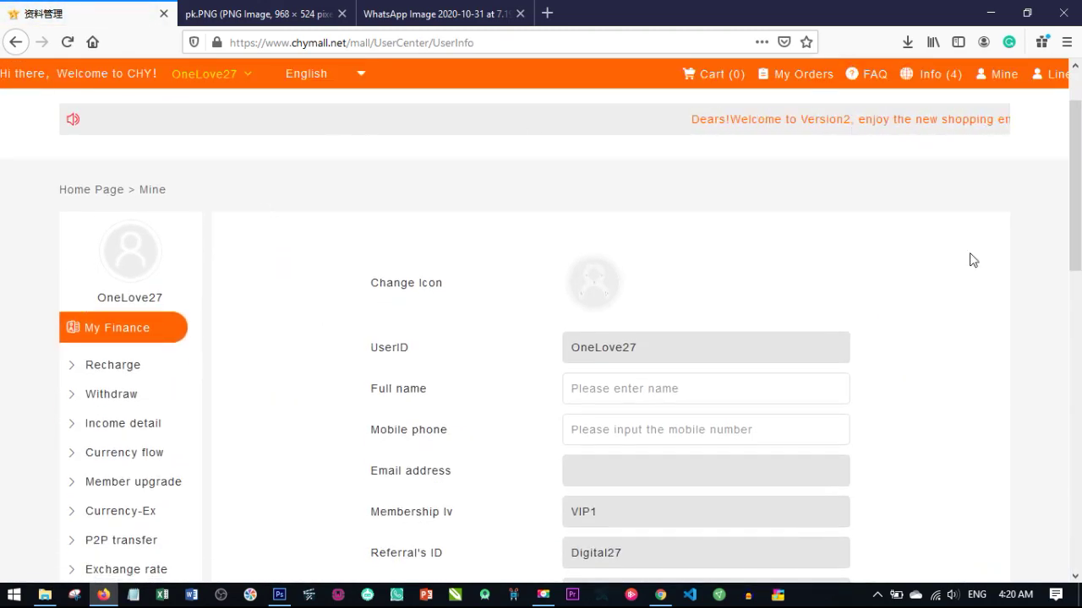
scroll(512, 420, "down", 4)
scroll(457, 384, "up", 2)
scroll(457, 384, "up", 2)
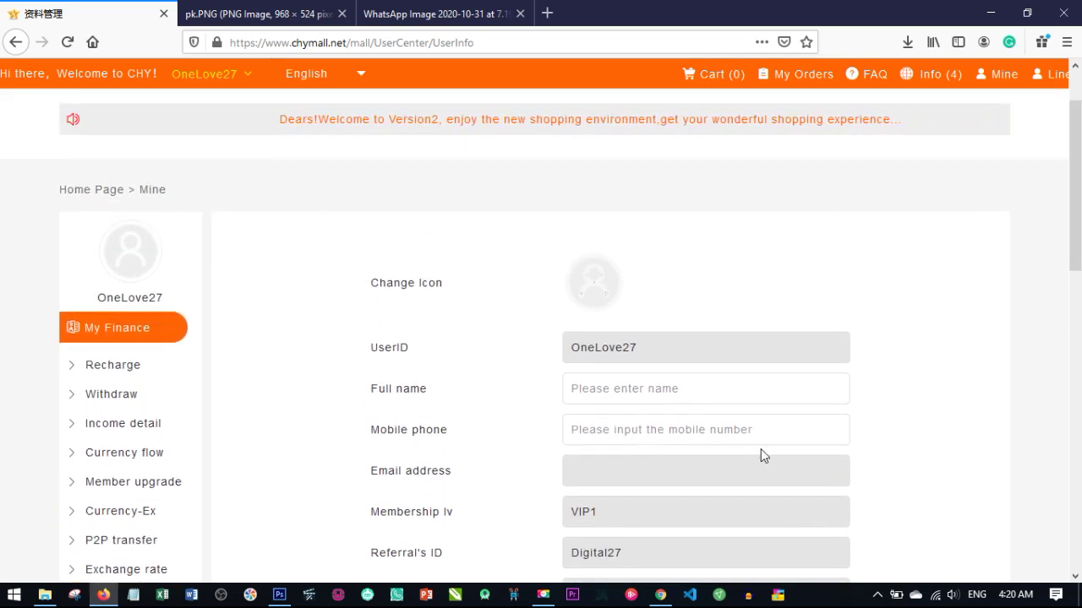
scroll(761, 449, "up", 2)
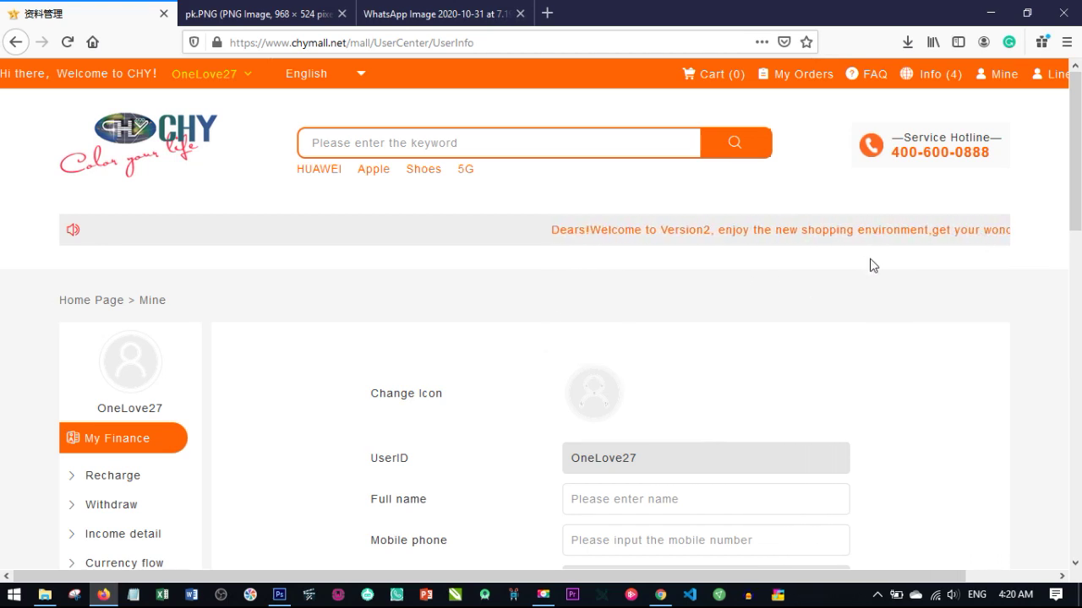
Step: Return to the account's order list and check the VIP1 order's delivery status
left_click(805, 75)
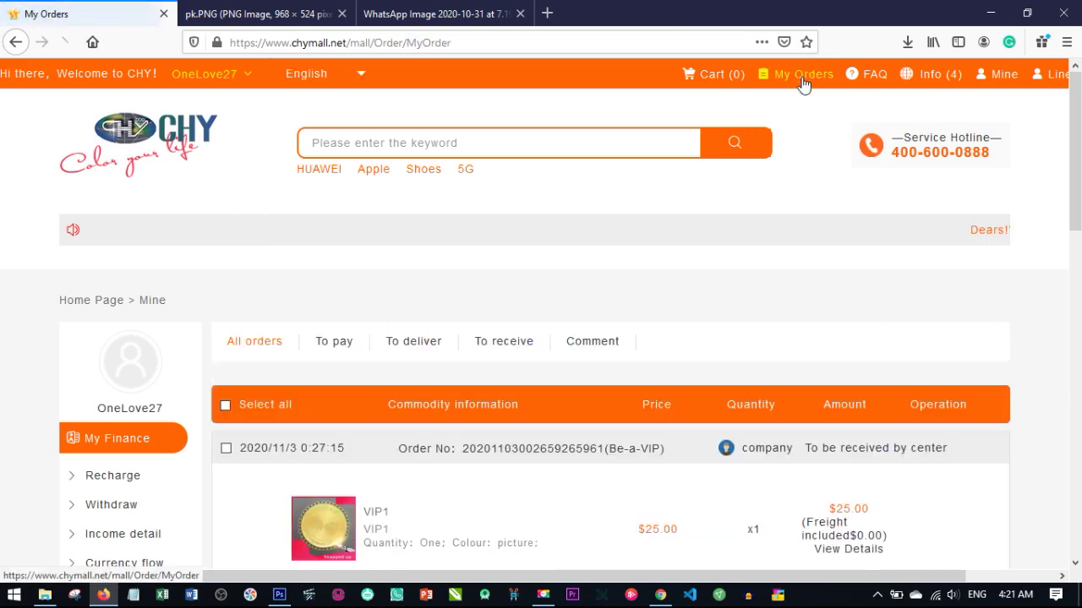
scroll(769, 270, "down", 3)
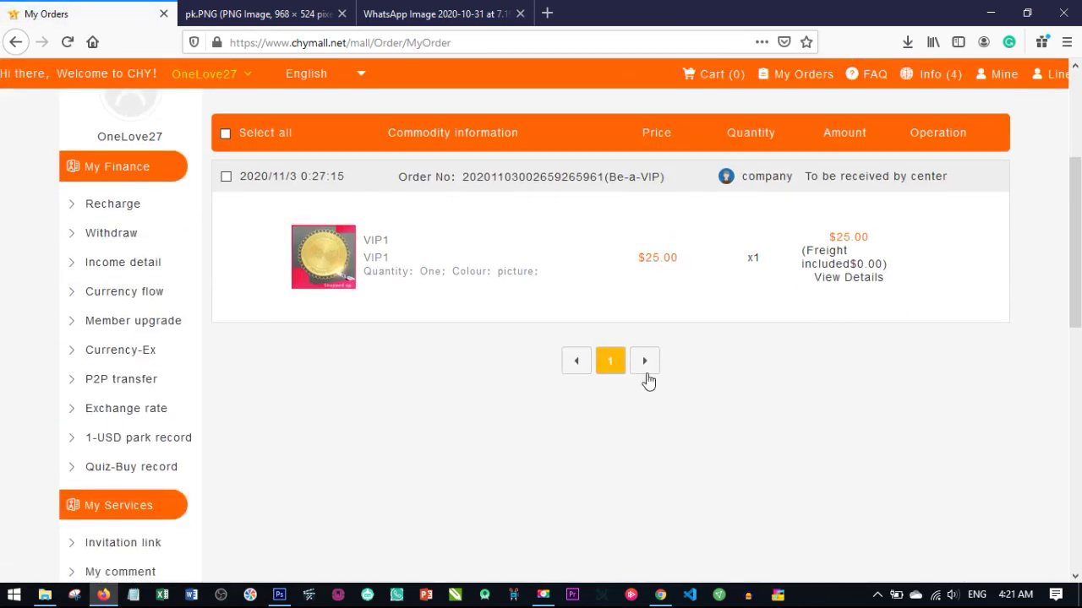
scroll(817, 411, "up", 3)
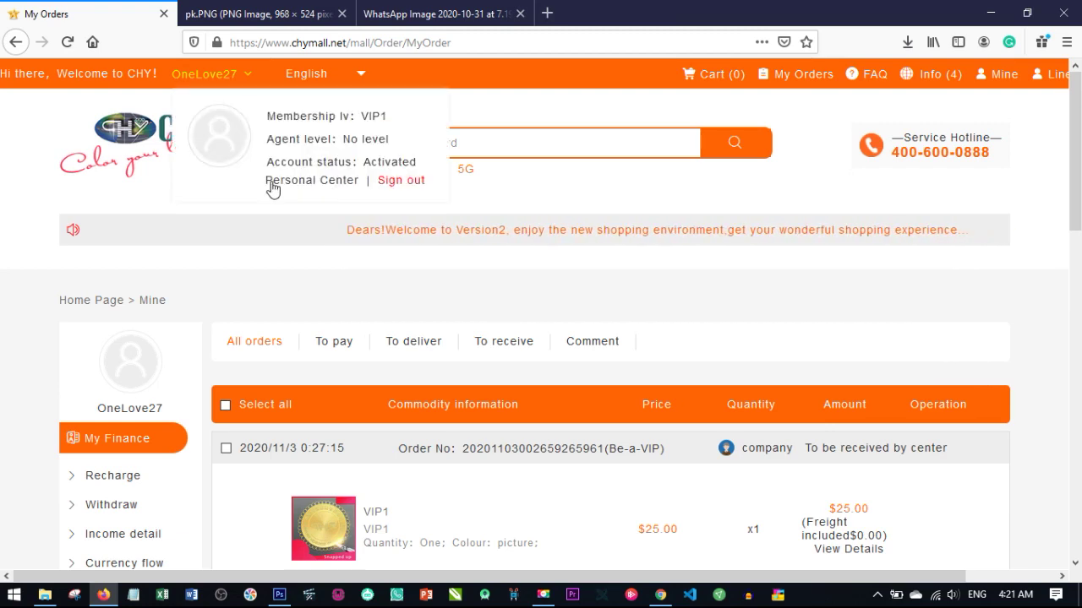
Step: Reopen the Personal Center and examine the profile's referral, placer, service center and bank fields
left_click(280, 183)
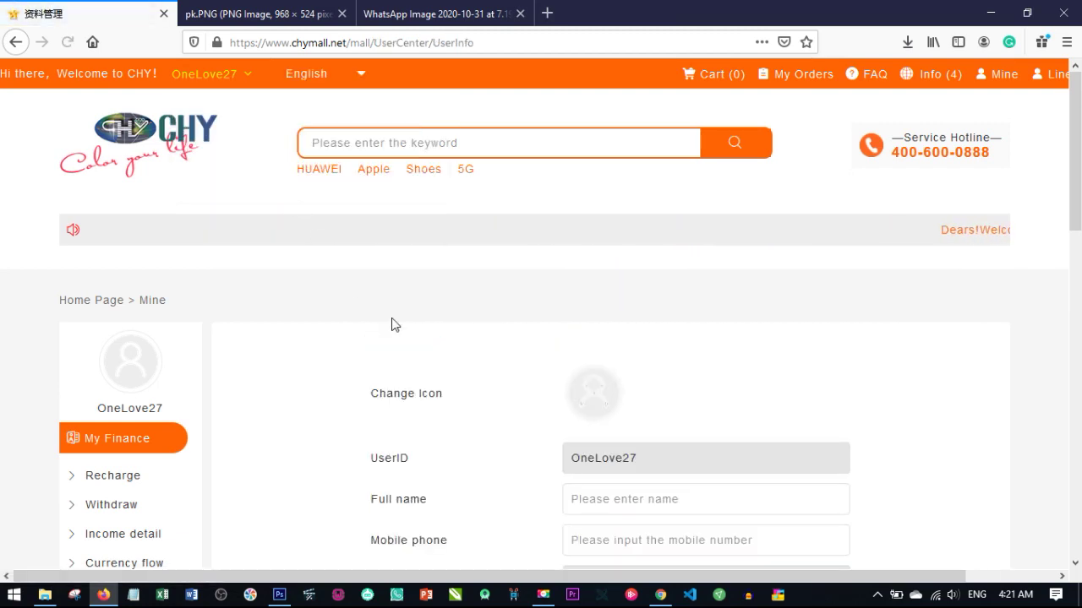
scroll(371, 319, "down", 3)
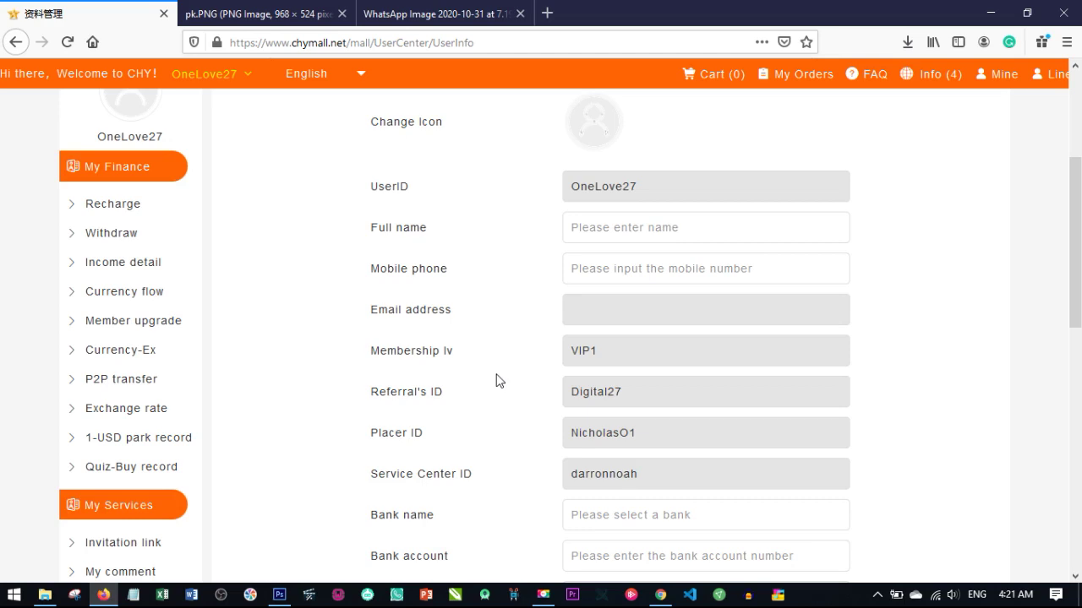
scroll(497, 380, "up", 3)
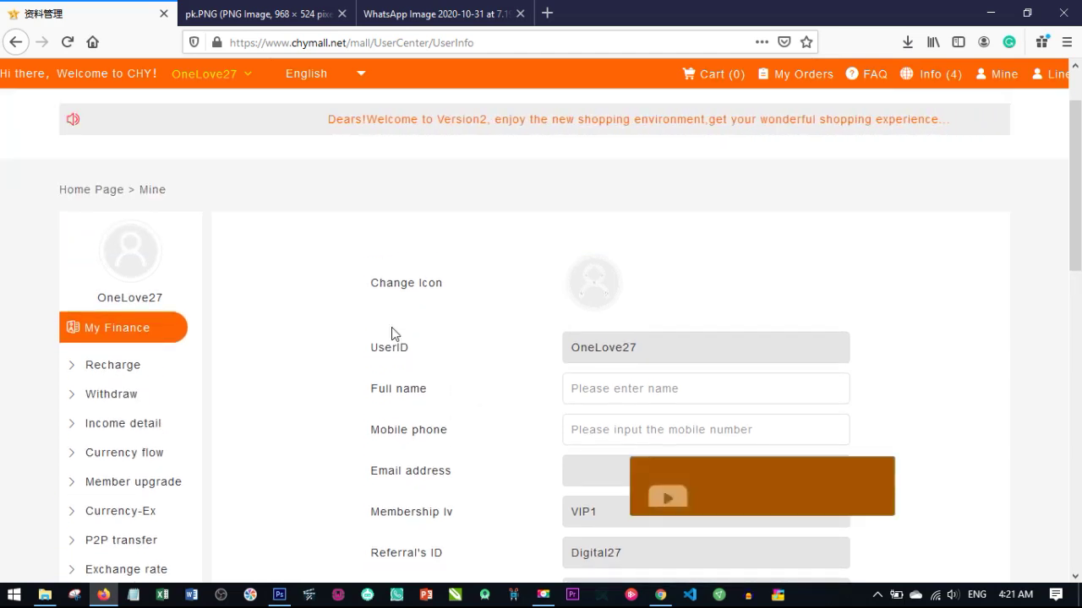
scroll(612, 363, "down", 1)
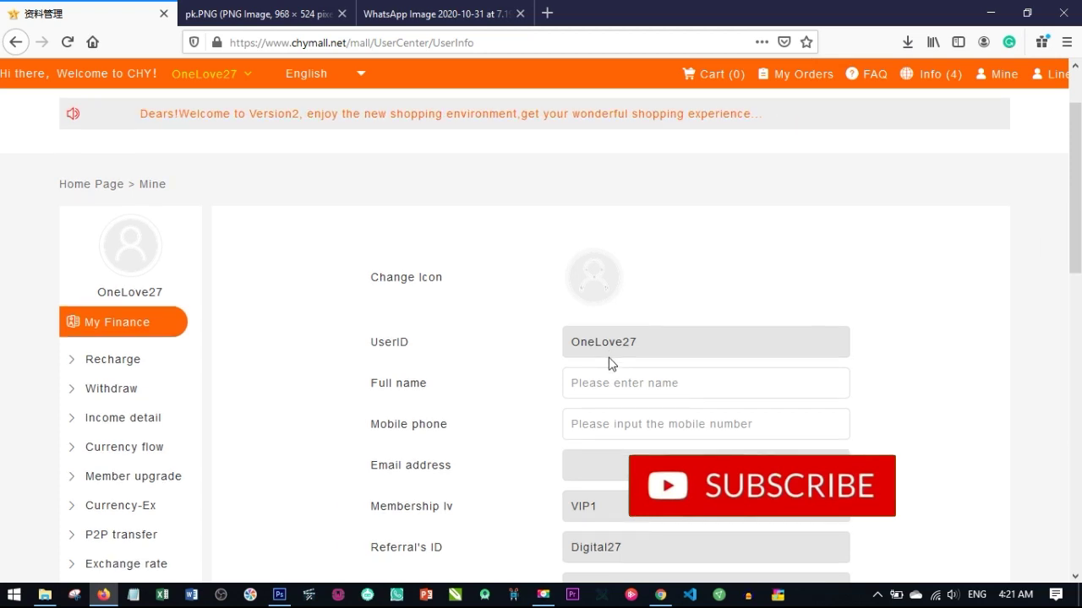
scroll(610, 361, "down", 2)
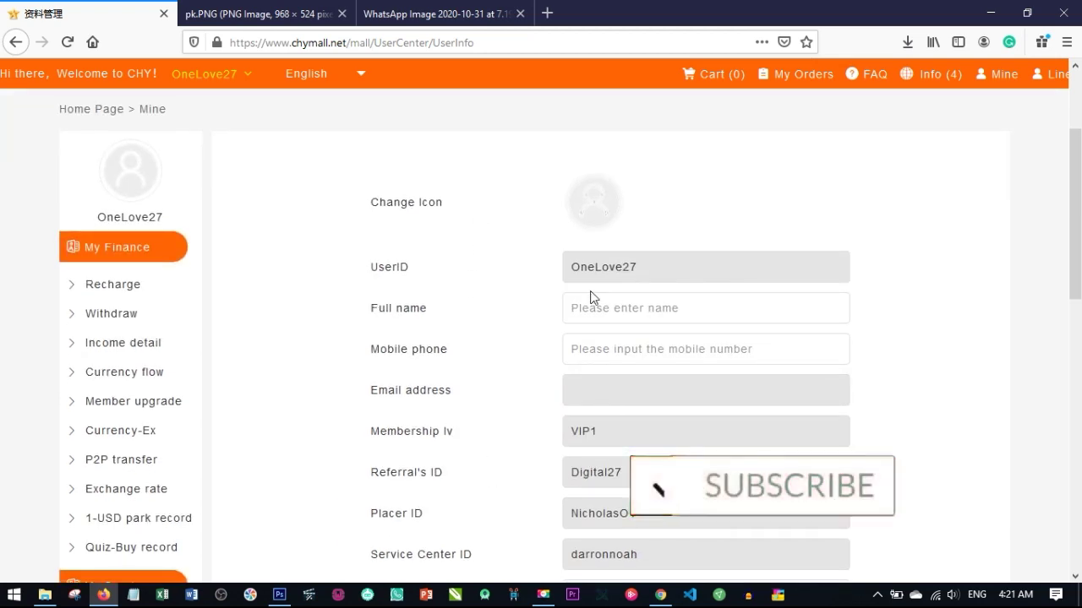
Step: Examine the profile form from the user ID and contact fields through the bank and wallet fields
scroll(454, 299, "down", 2)
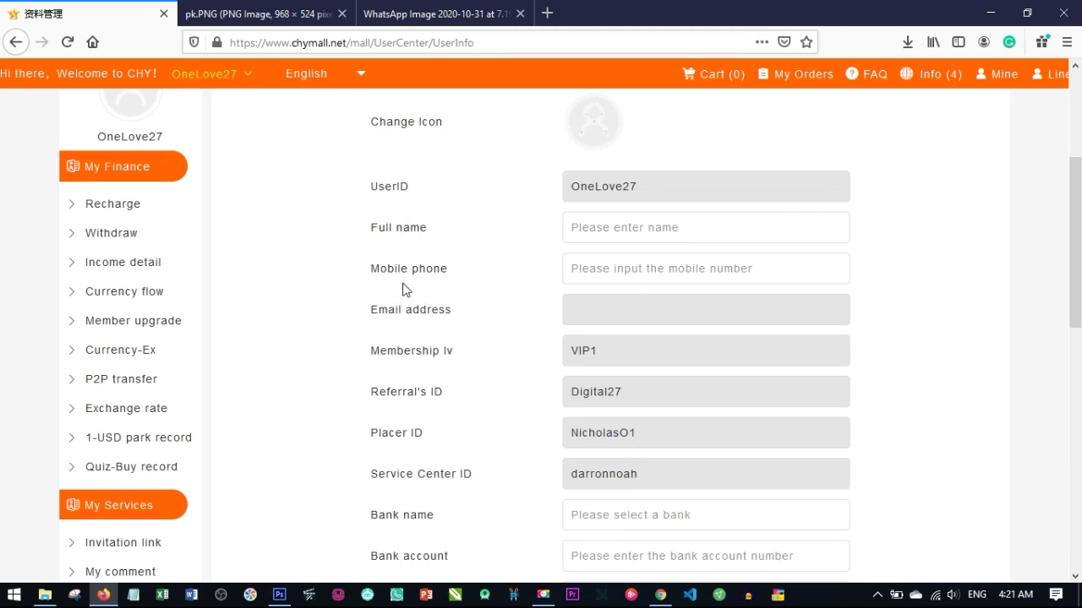
scroll(596, 189, "down", 5)
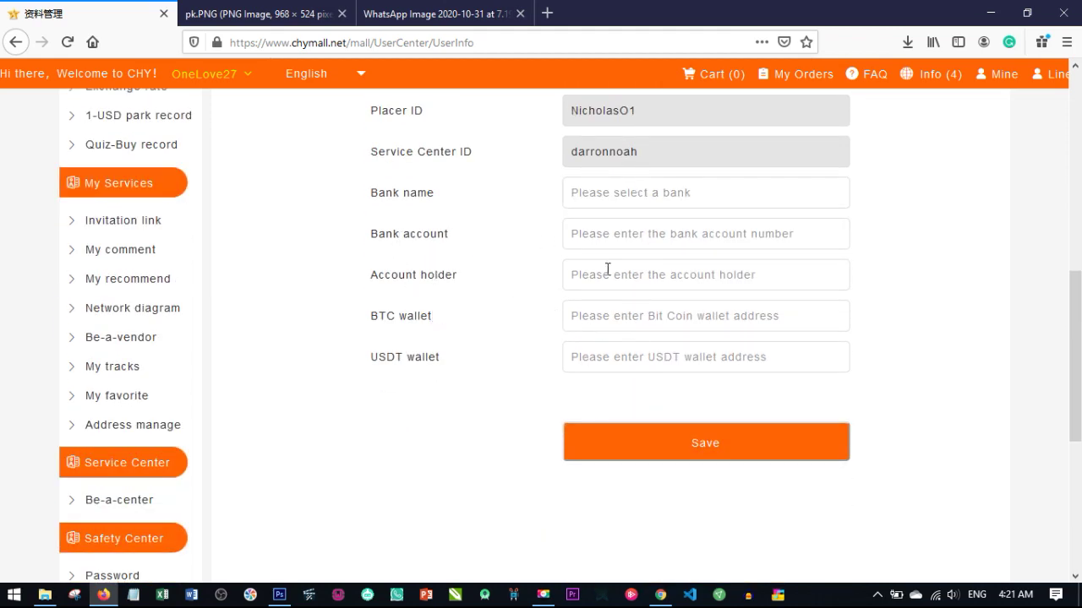
scroll(602, 355, "up", 4)
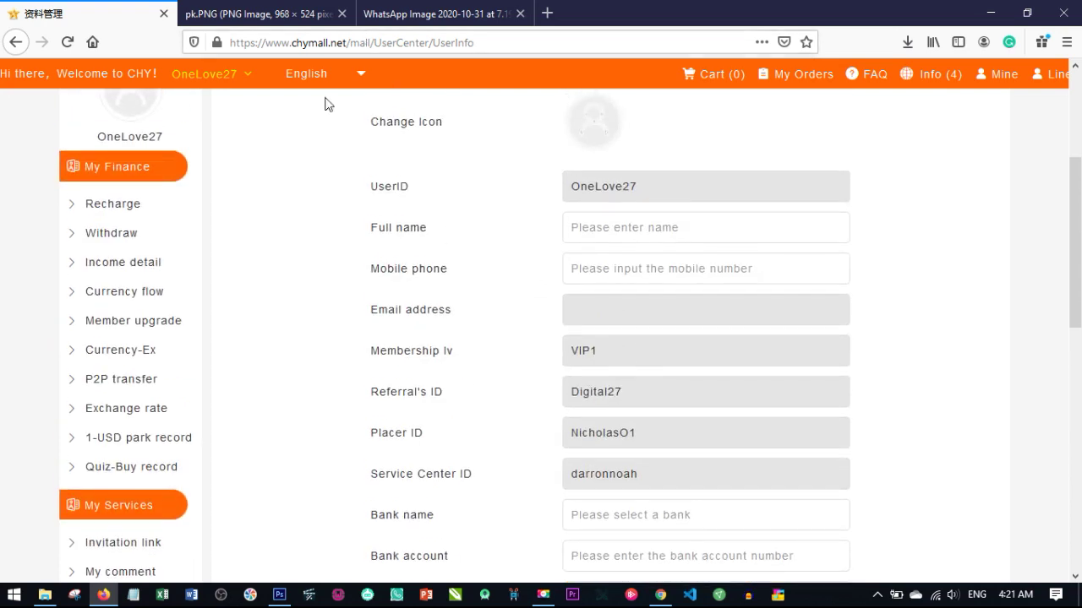
scroll(639, 326, "up", 3)
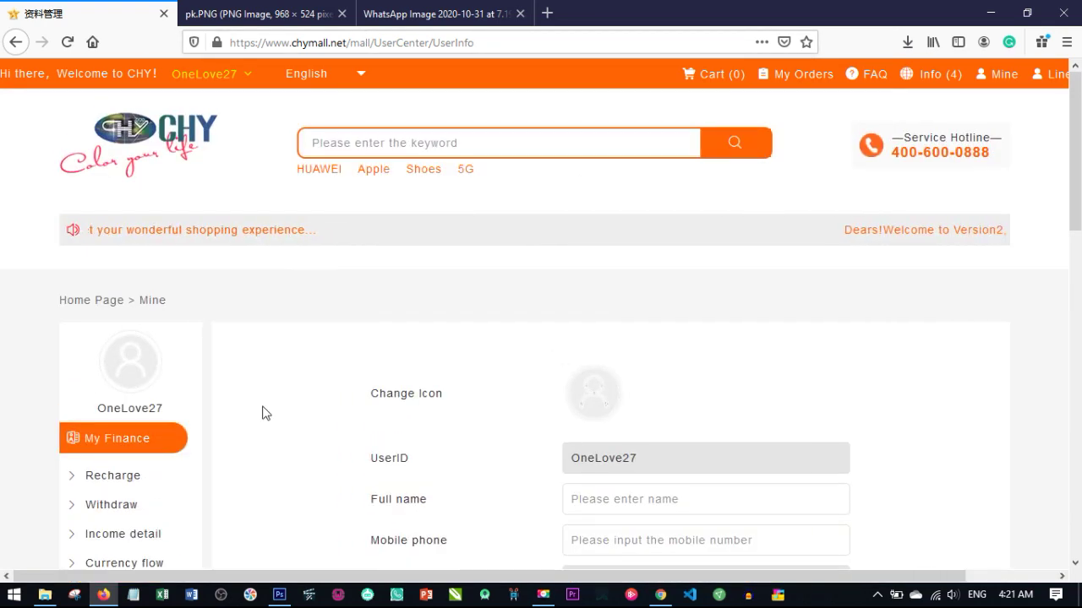
scroll(128, 306, "down", 2)
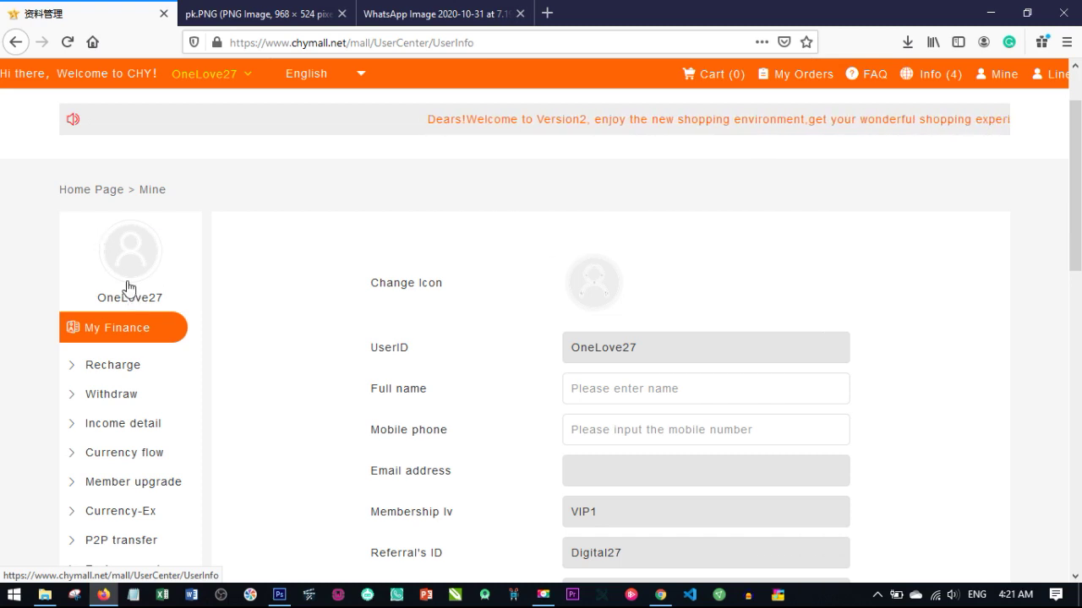
Step: Reopen the account's profile page in a reduced browser window and maximize the window
left_click(1026, 13)
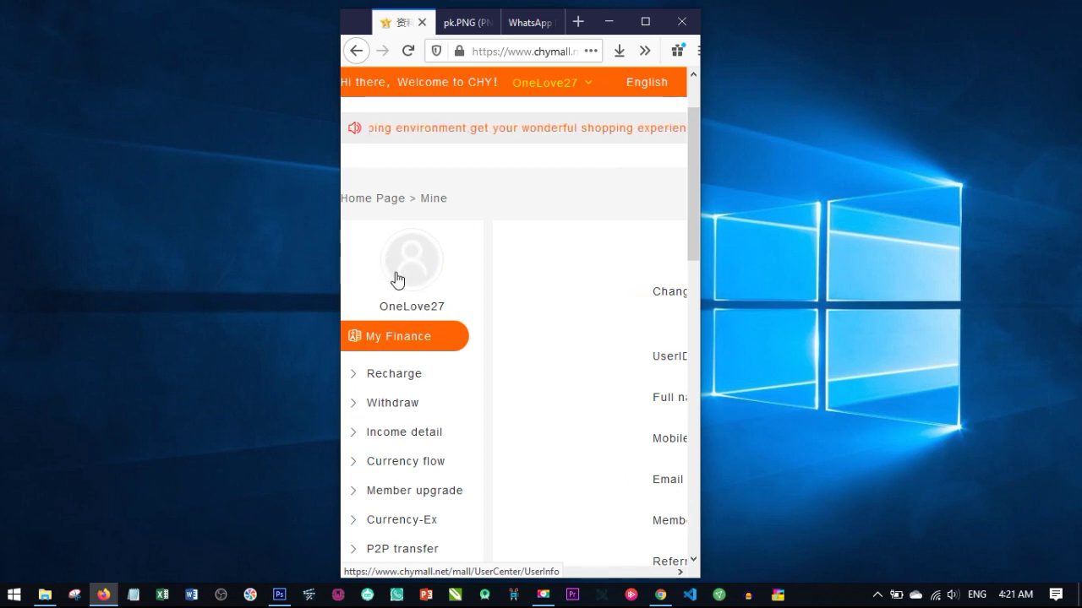
left_click(411, 305)
left_click(645, 22)
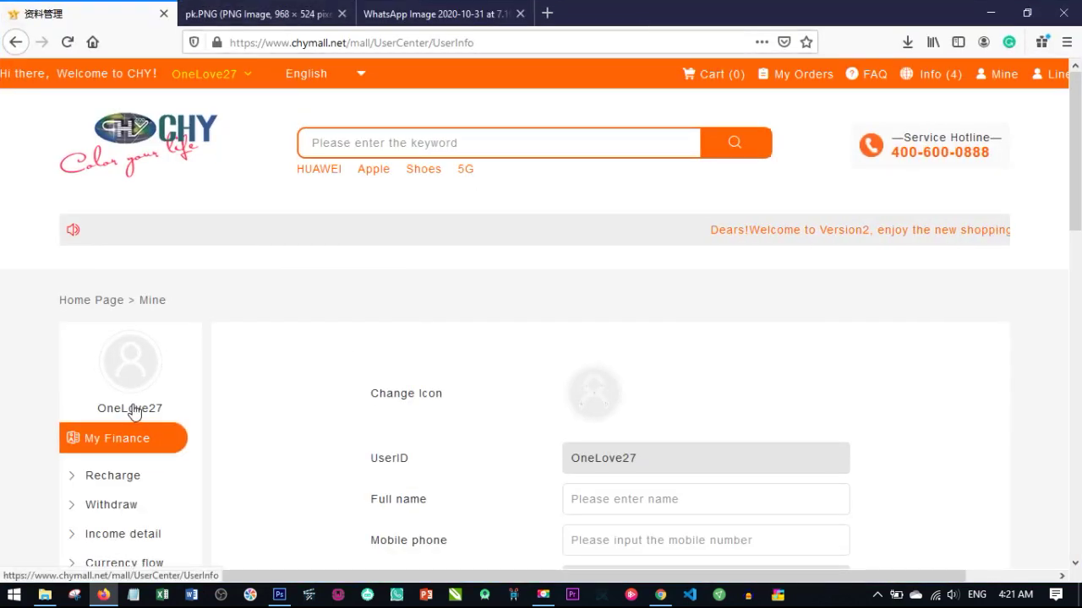
Step: Look over the profile's full name, mobile phone, referral, placer and service center fields down to the bank name field
scroll(448, 363, "down", 2)
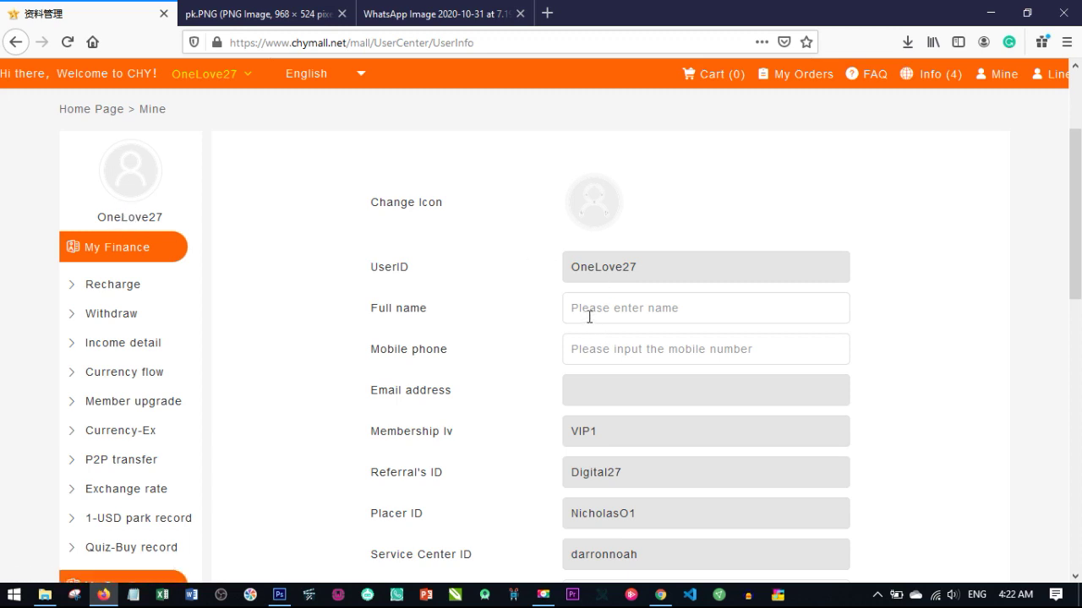
scroll(580, 204, "down", 3)
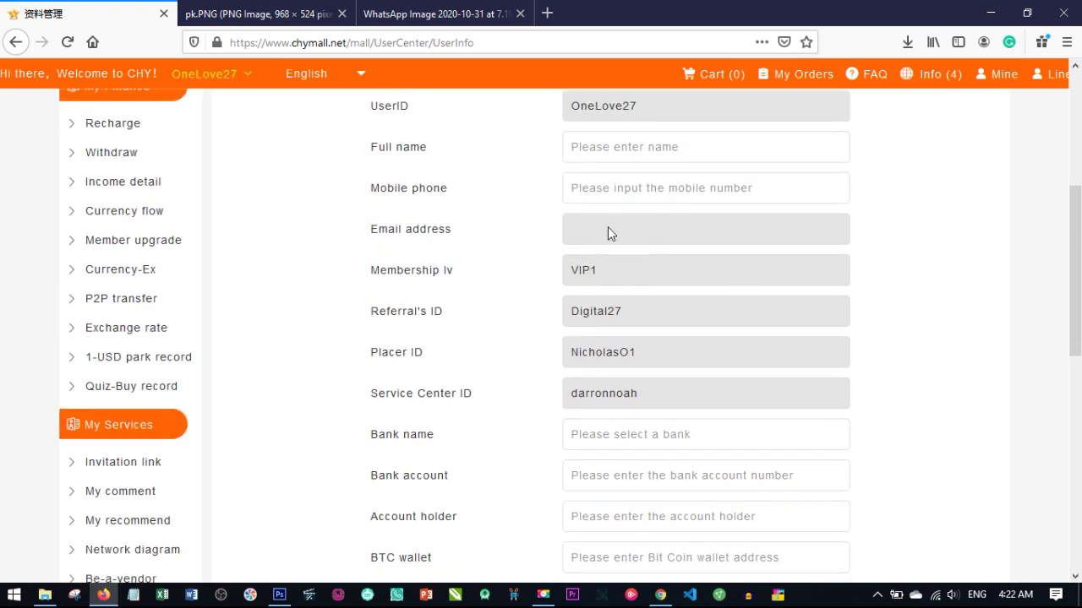
scroll(591, 355, "down", 3)
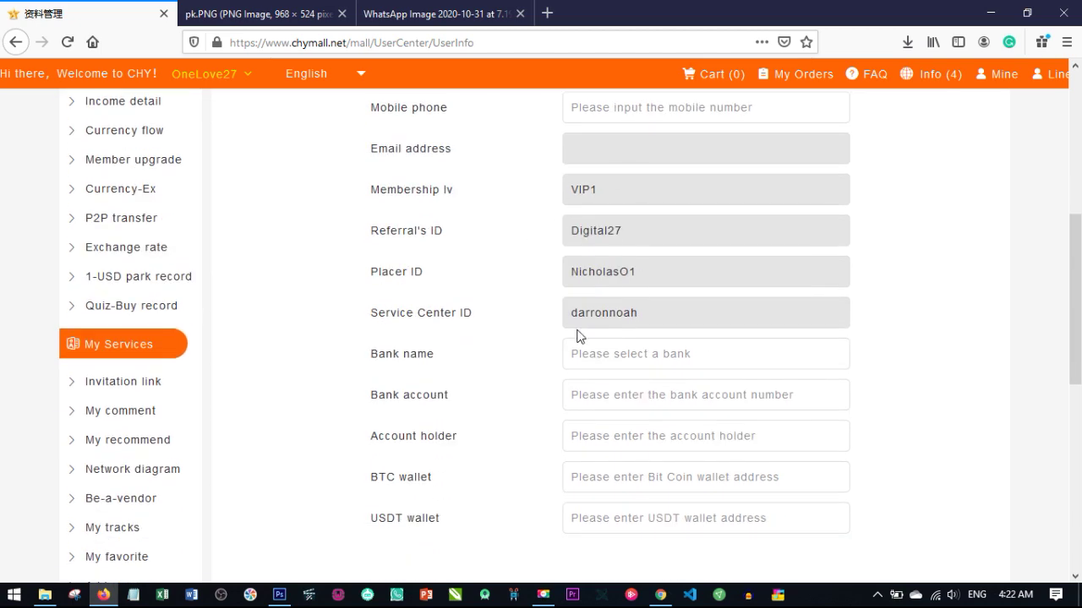
scroll(559, 300, "up", 2)
left_click(607, 356)
scroll(644, 238, "up", 3)
scroll(629, 270, "down", 3)
left_click(508, 402)
Step: Open the bank name choices and examine the available banks and mobile money providers by country
left_click(630, 364)
scroll(644, 287, "down", 8)
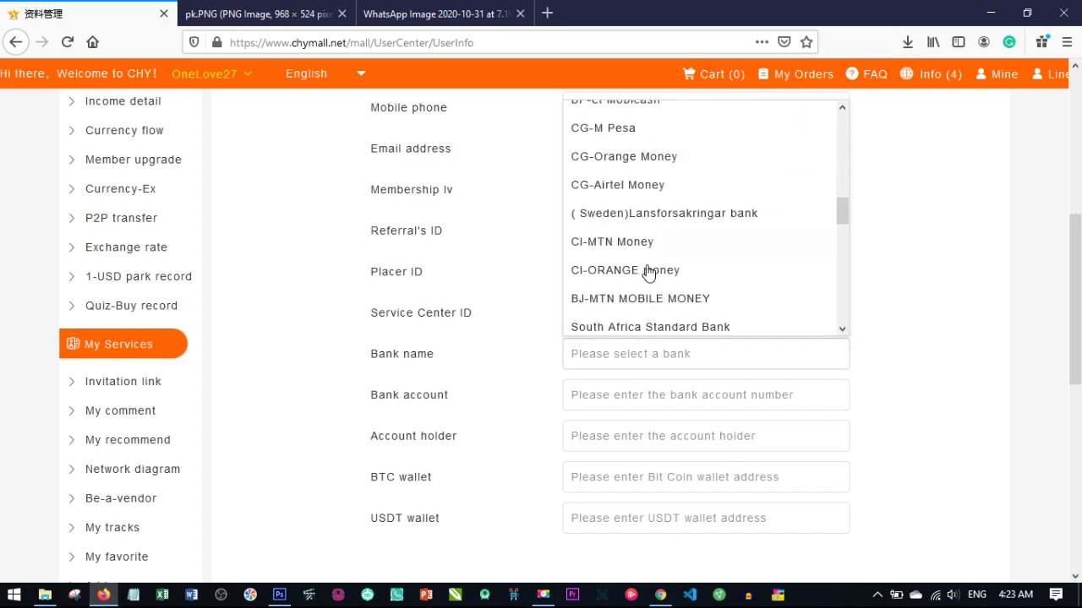
scroll(647, 273, "down", 5)
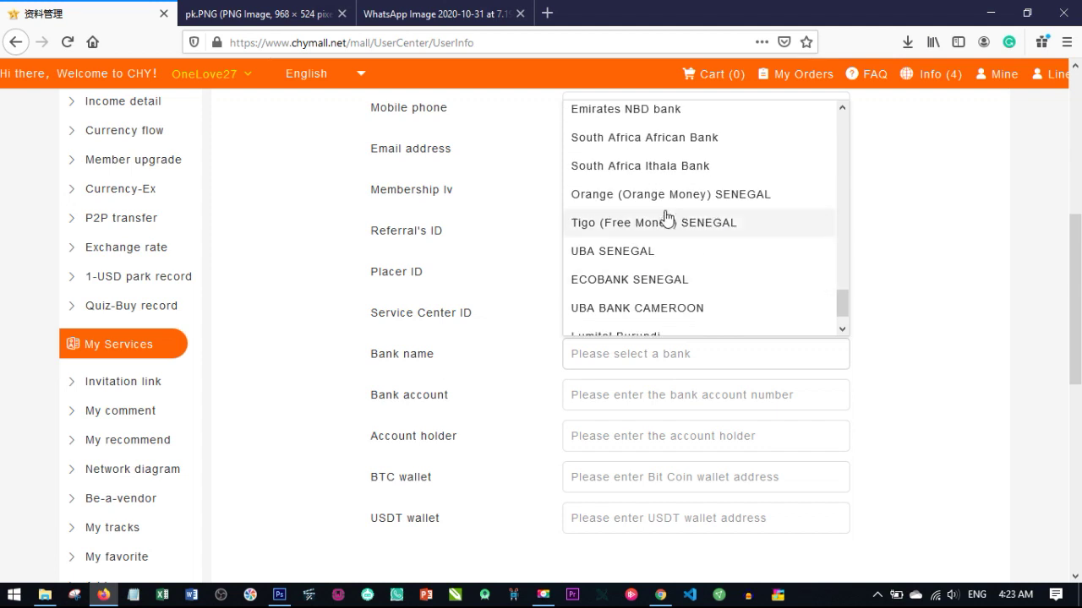
scroll(689, 222, "down", 1)
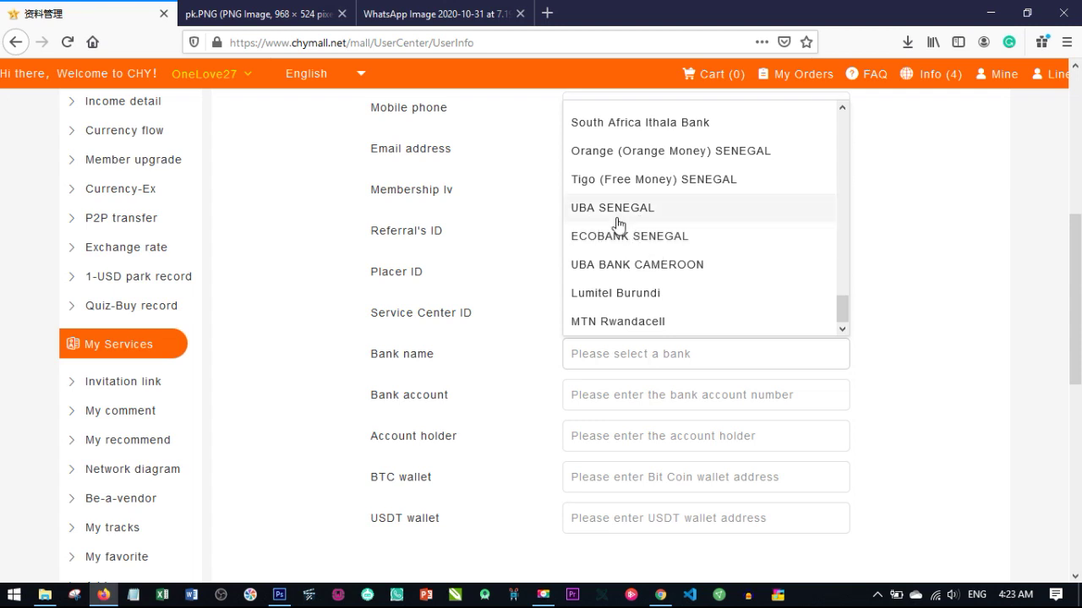
scroll(640, 232, "up", 3)
scroll(673, 212, "up", 5)
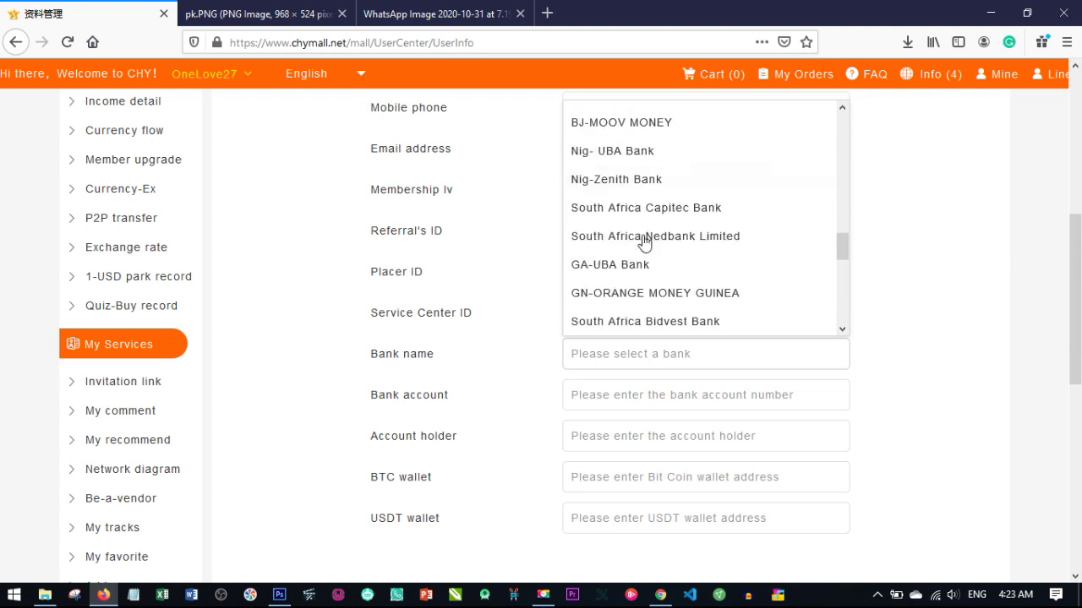
scroll(689, 143, "down", 4)
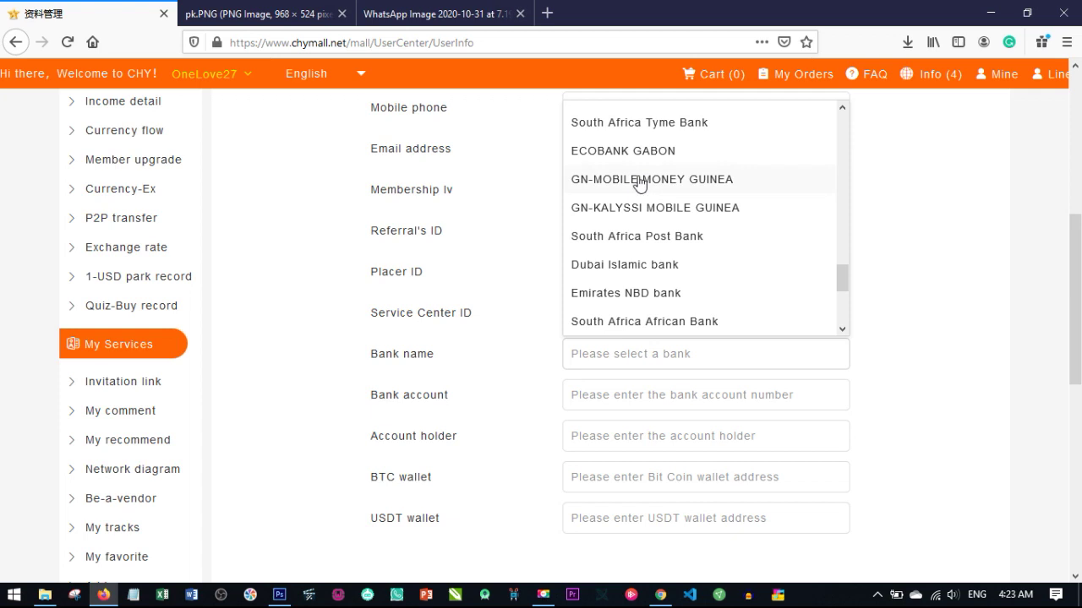
scroll(682, 187, "down", 2)
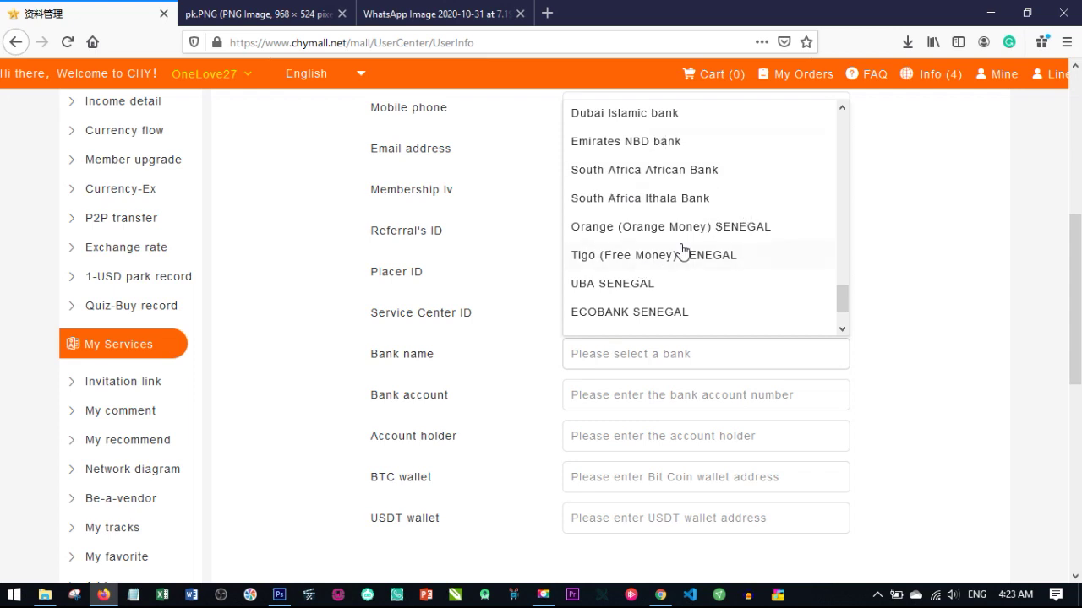
scroll(680, 249, "up", 3)
scroll(628, 245, "up", 4)
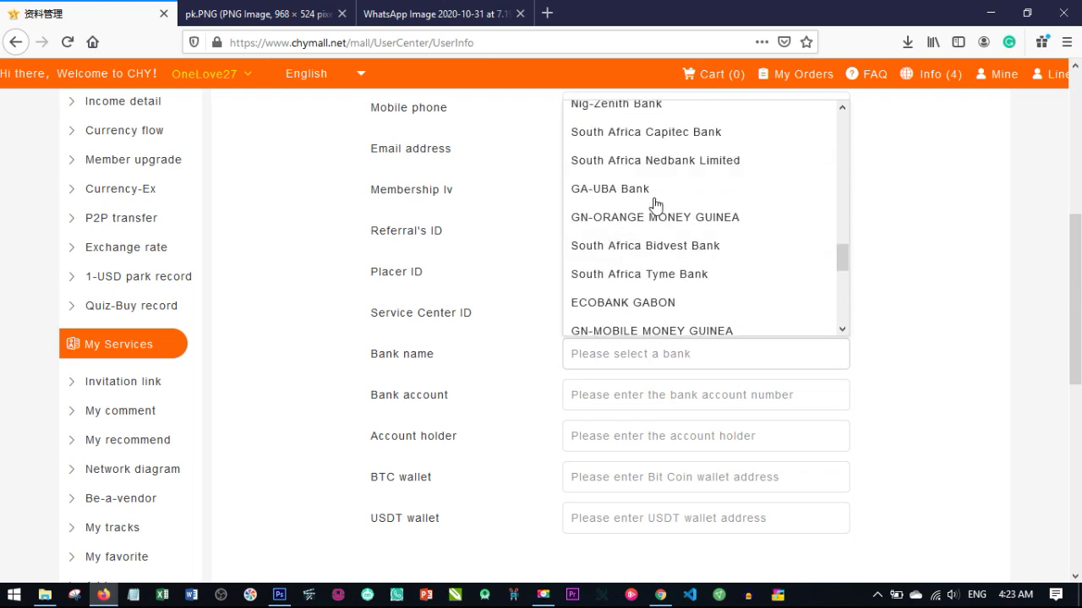
scroll(642, 237, "down", 6)
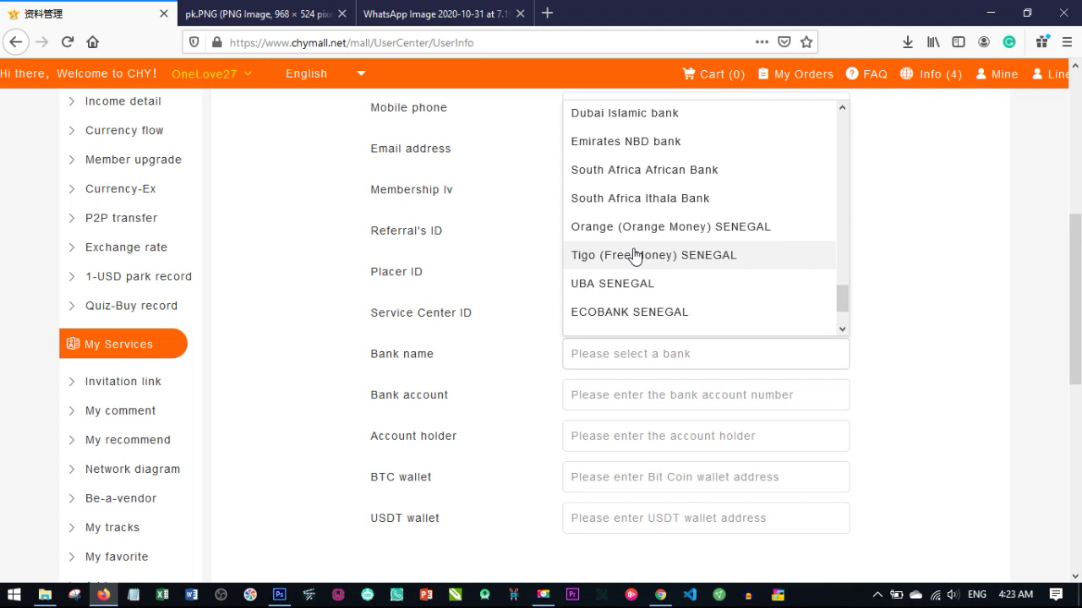
scroll(670, 270, "up", 5)
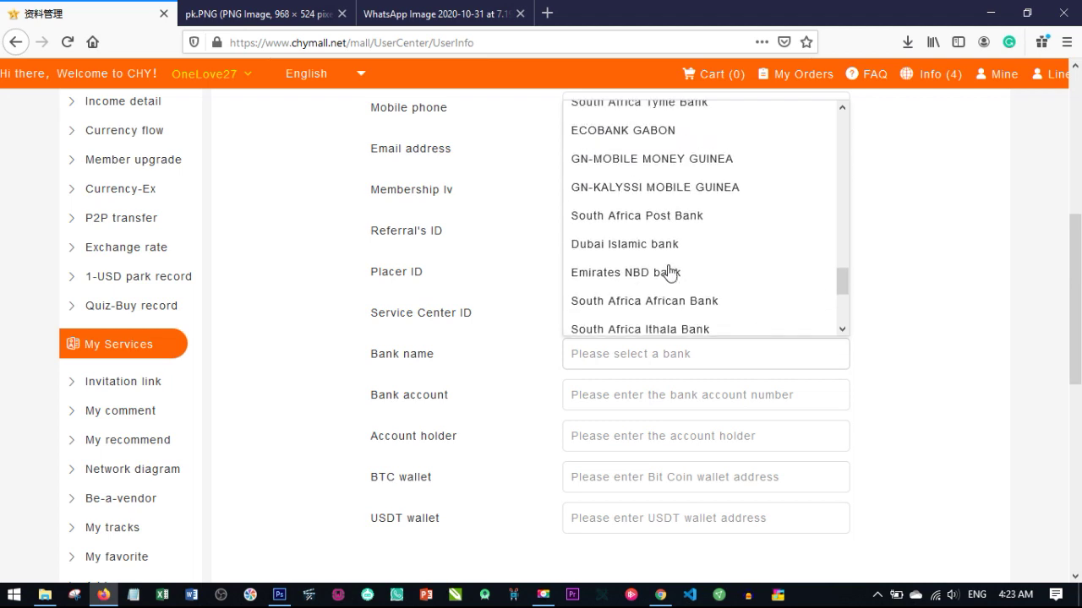
scroll(670, 264, "up", 3)
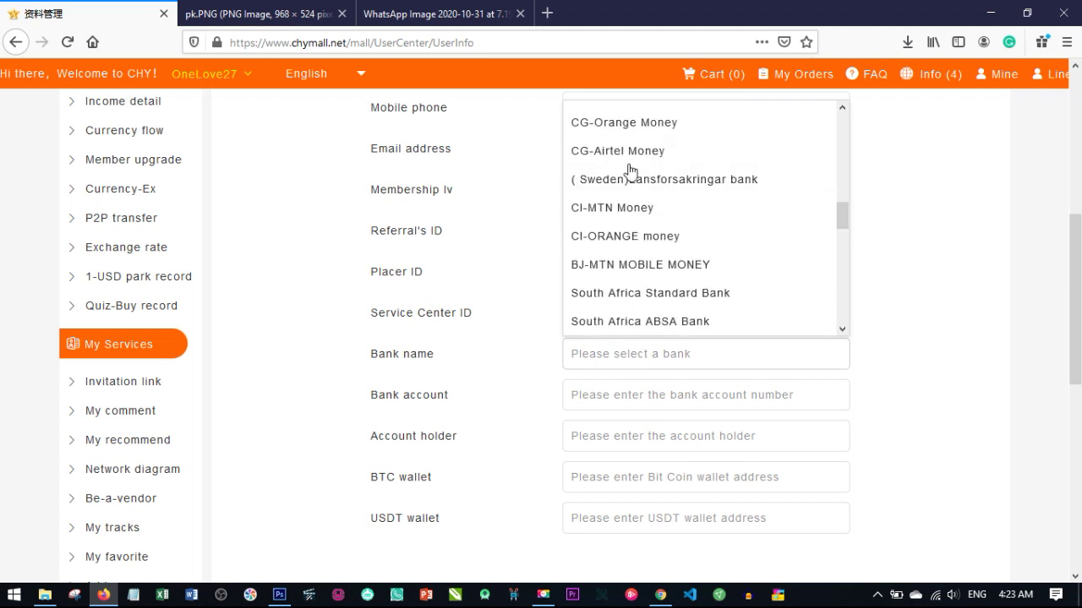
scroll(630, 230, "down", 3)
scroll(633, 220, "down", 2)
scroll(627, 245, "down", 4)
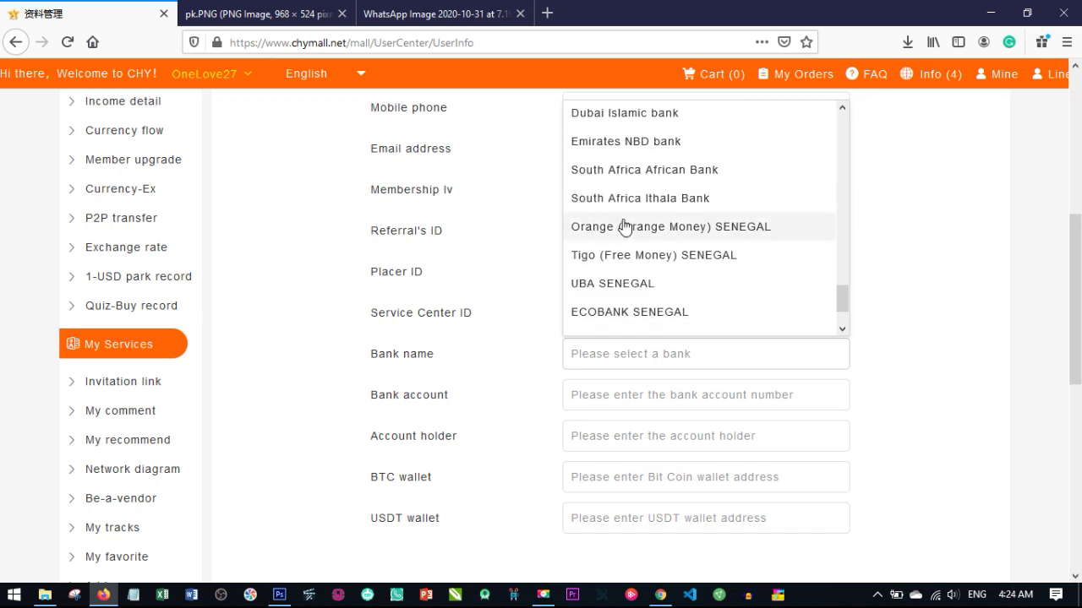
Step: Choose Nig- UBA Bank as the profile's bank name and try to save the profile
scroll(626, 224, "down", 2)
scroll(621, 226, "down", 4)
scroll(621, 227, "up", 4)
scroll(627, 279, "up", 5)
scroll(629, 312, "up", 2)
scroll(629, 312, "down", 2)
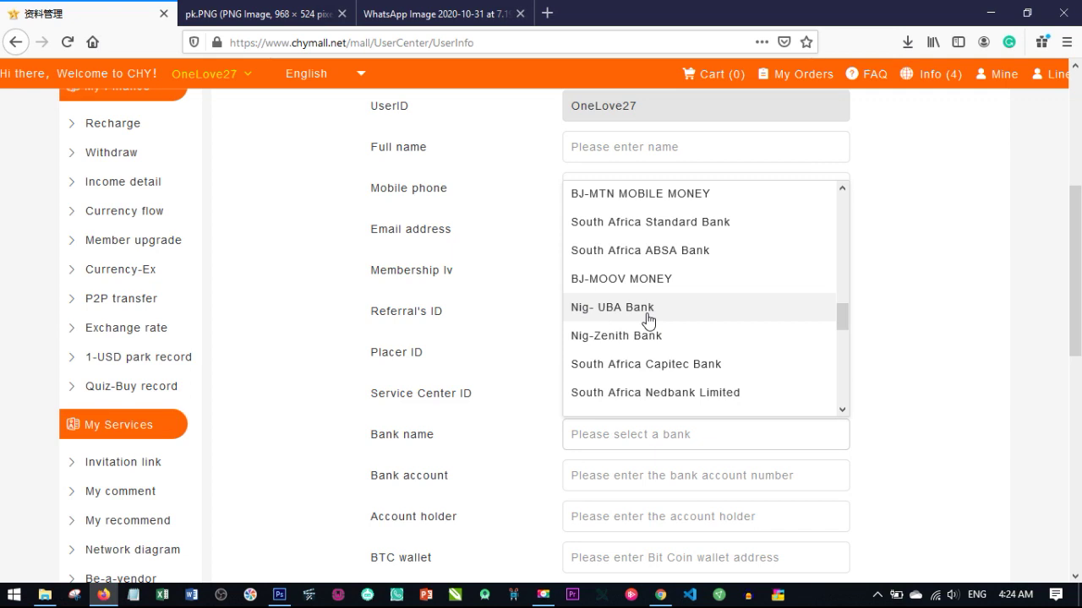
left_click(595, 309)
scroll(512, 435, "down", 3)
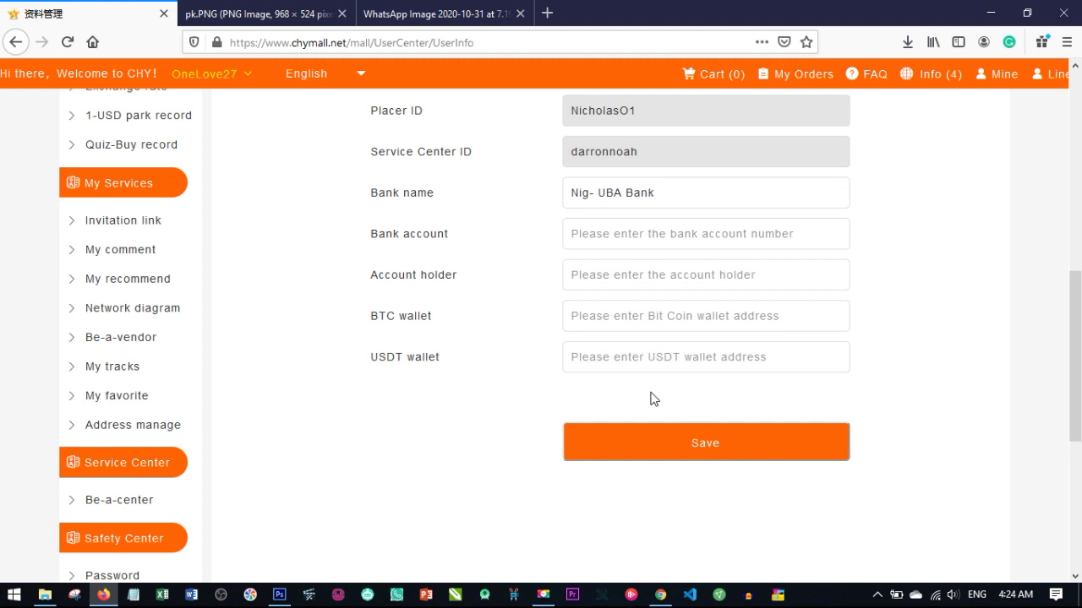
left_click(688, 442)
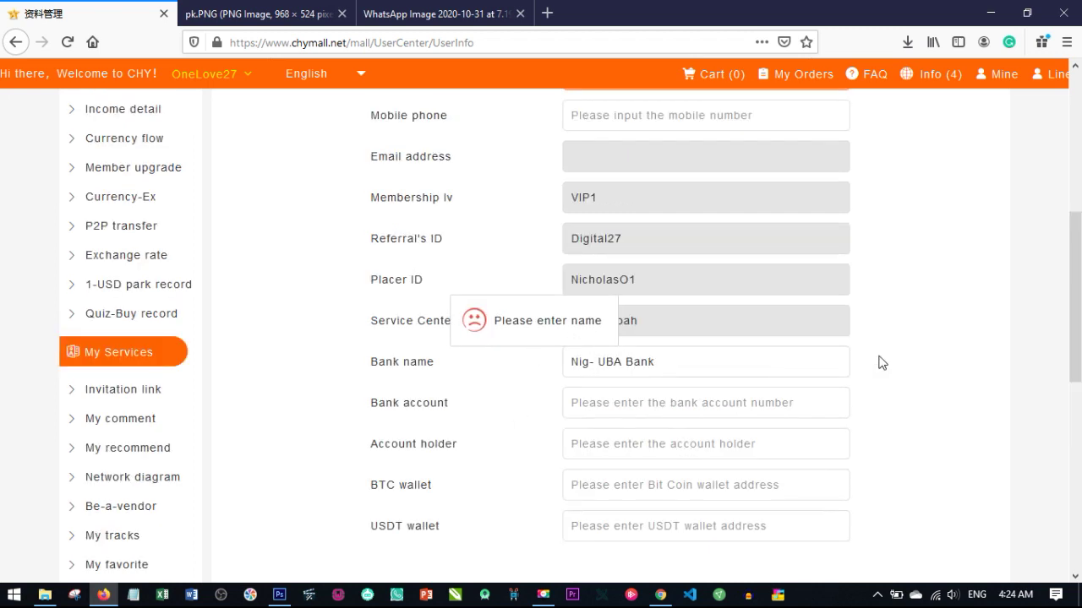
Step: Review the empty full name, mobile phone, bank account, account holder, BTC wallet and USDT wallet fields of the profile
scroll(699, 308, "down", 3)
scroll(671, 367, "up", 1)
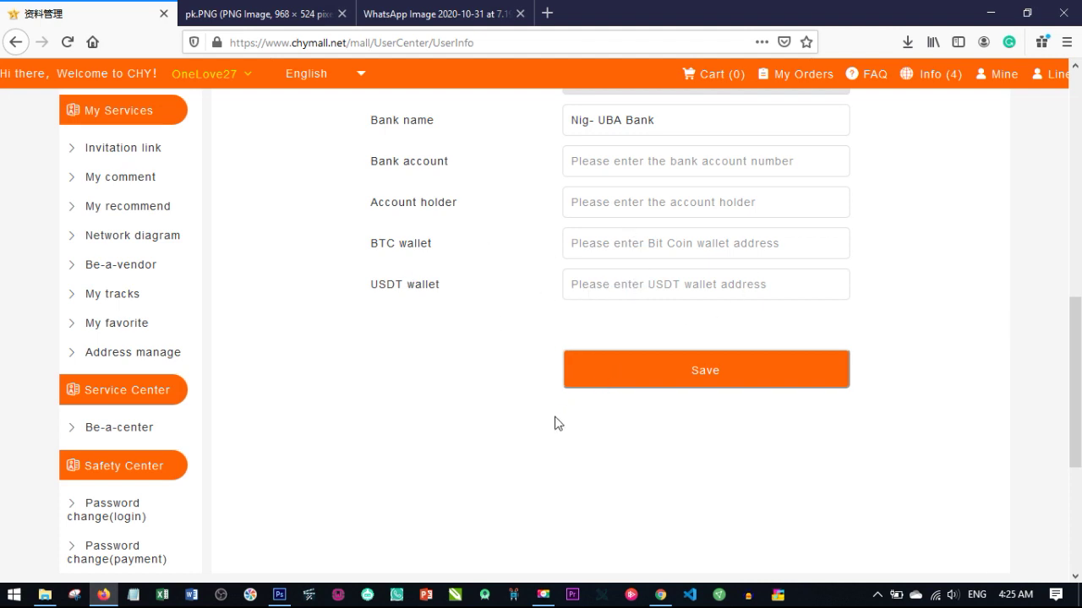
scroll(549, 416, "up", 3)
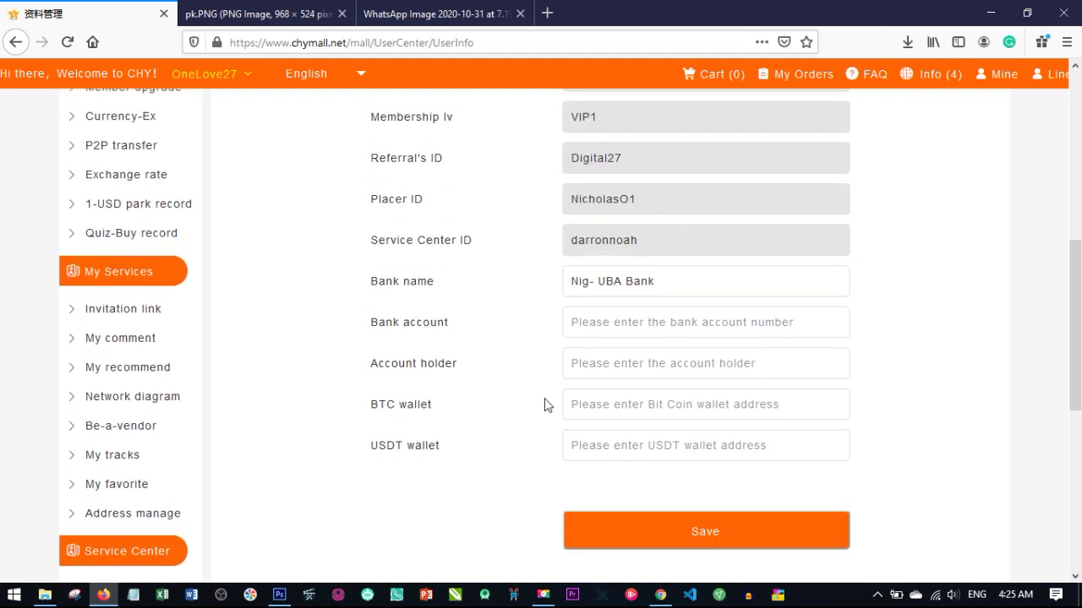
scroll(555, 420, "up", 2)
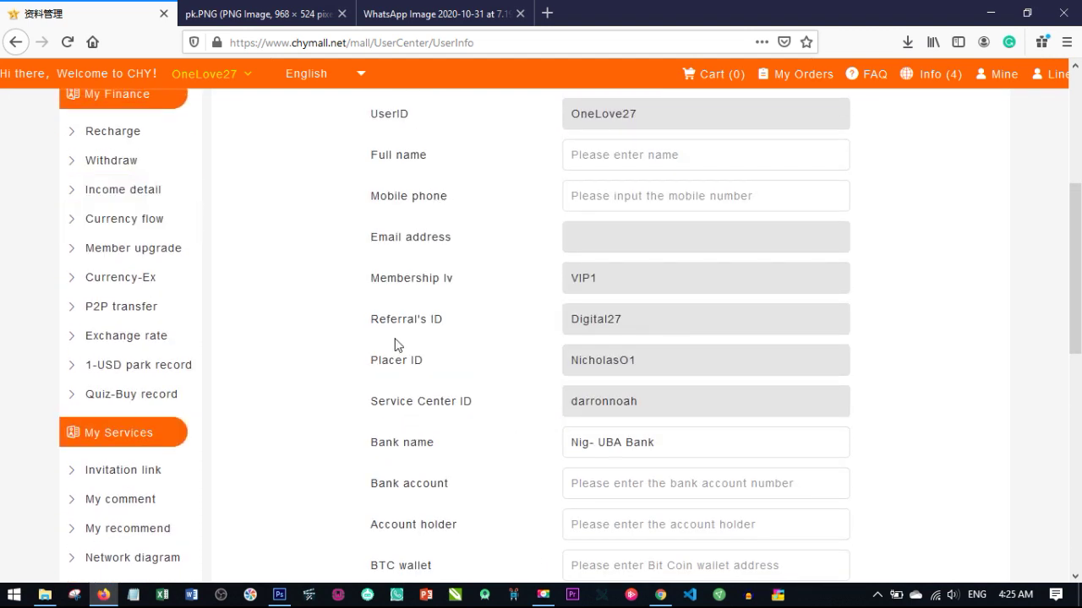
scroll(490, 431, "up", 2)
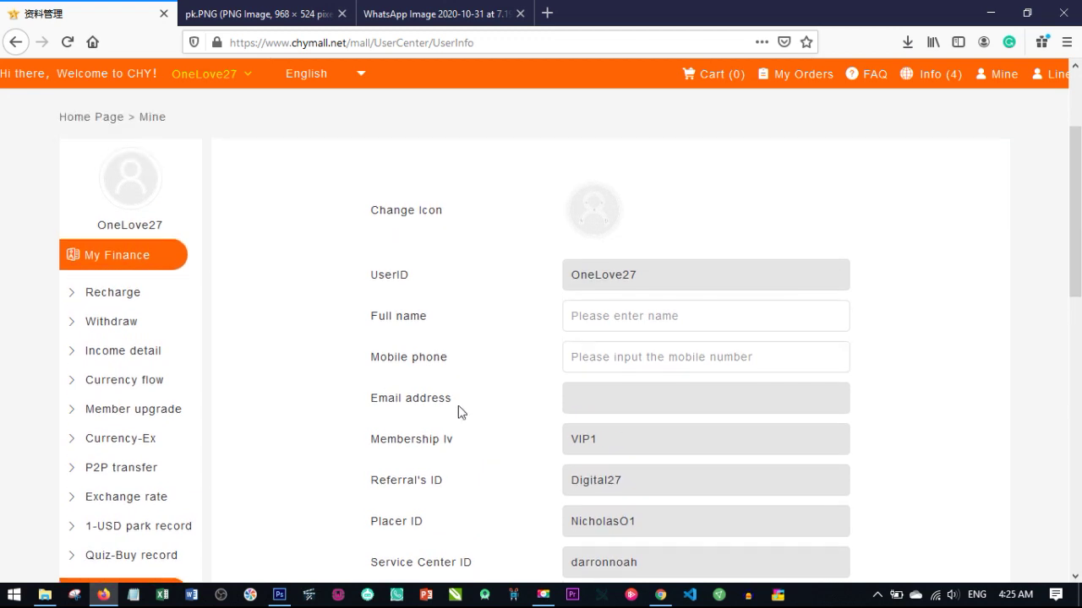
scroll(634, 353, "down", 5)
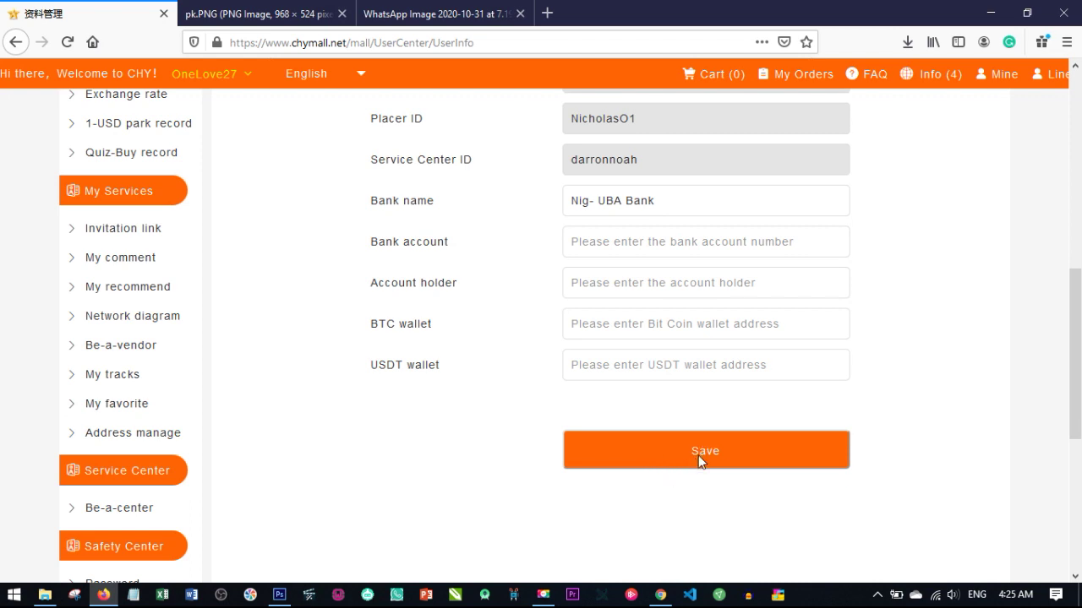
scroll(605, 254, "up", 3)
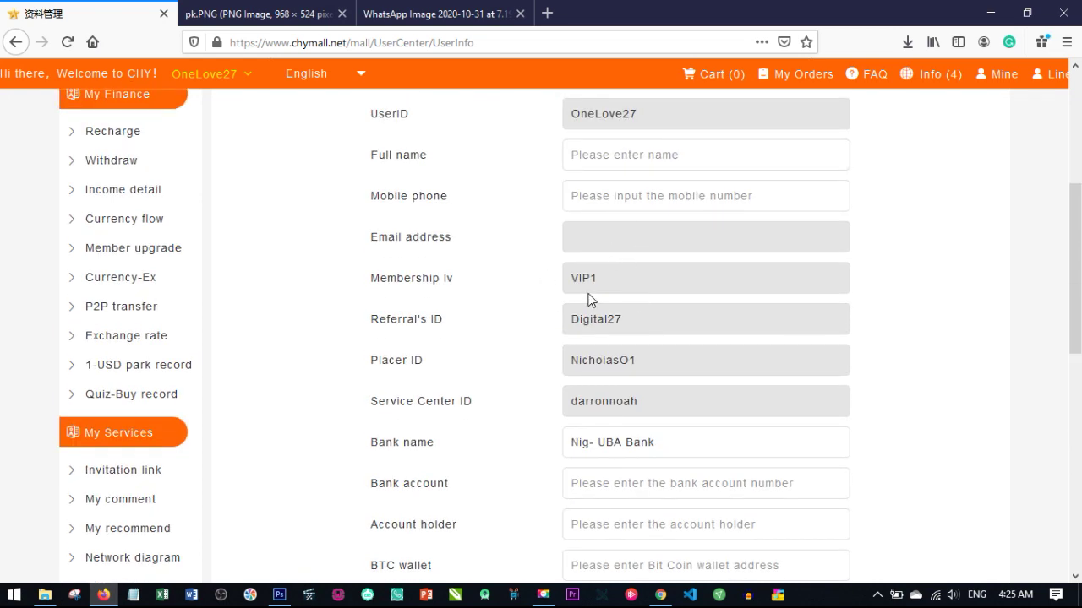
scroll(609, 227, "up", 2)
Step: Reload the Personal Center from the account summary and check the profile's bank and wallet fields
mouse_move(207, 74)
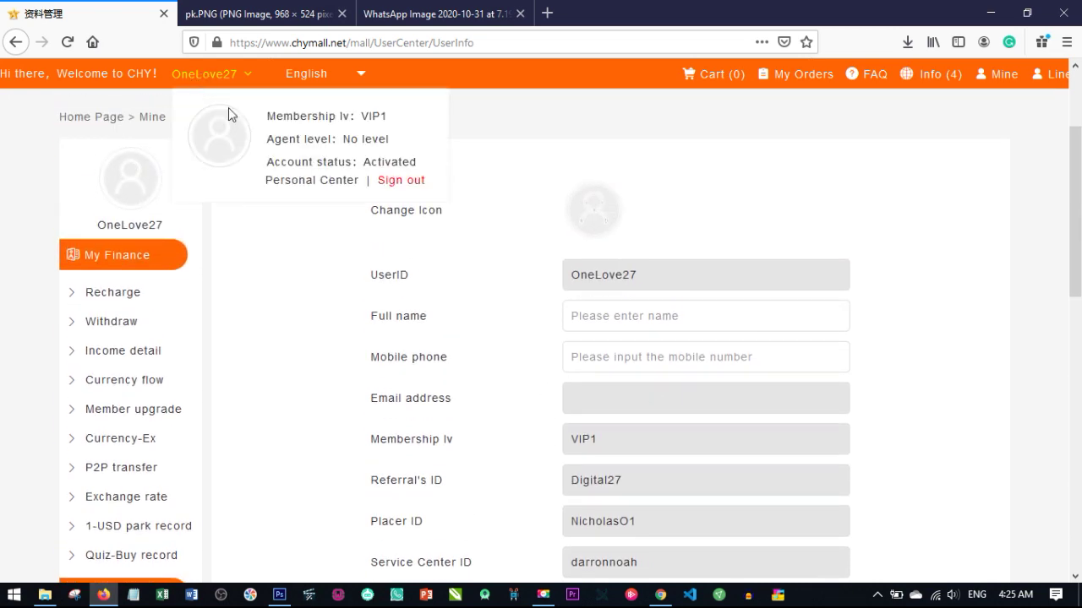
left_click(294, 181)
scroll(589, 379, "down", 3)
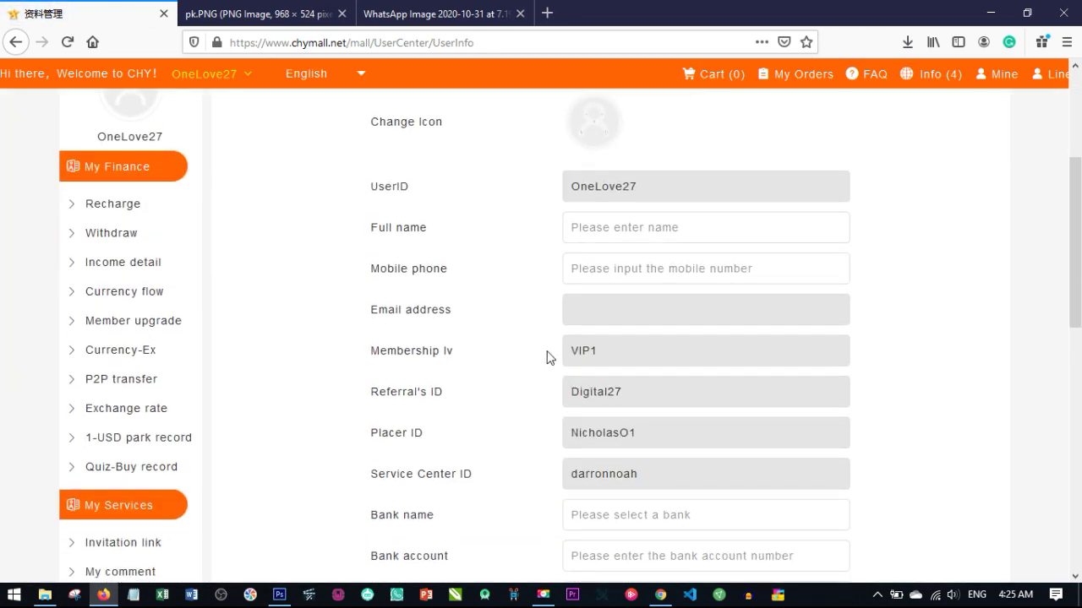
scroll(647, 403, "down", 3)
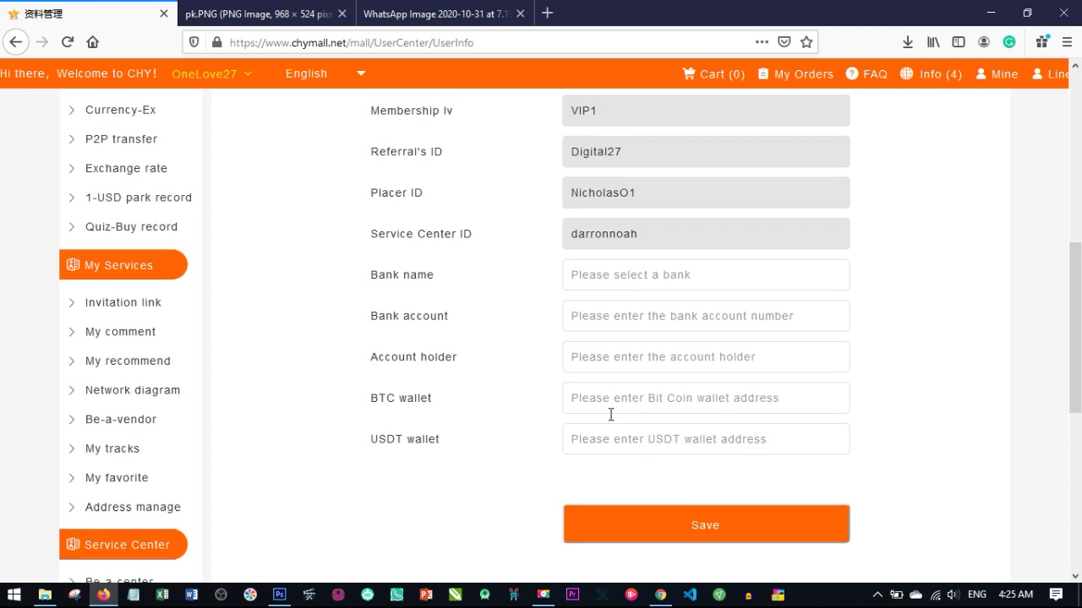
Step: Open the Recharge page of the account's My Finance section
scroll(610, 415, "up", 5)
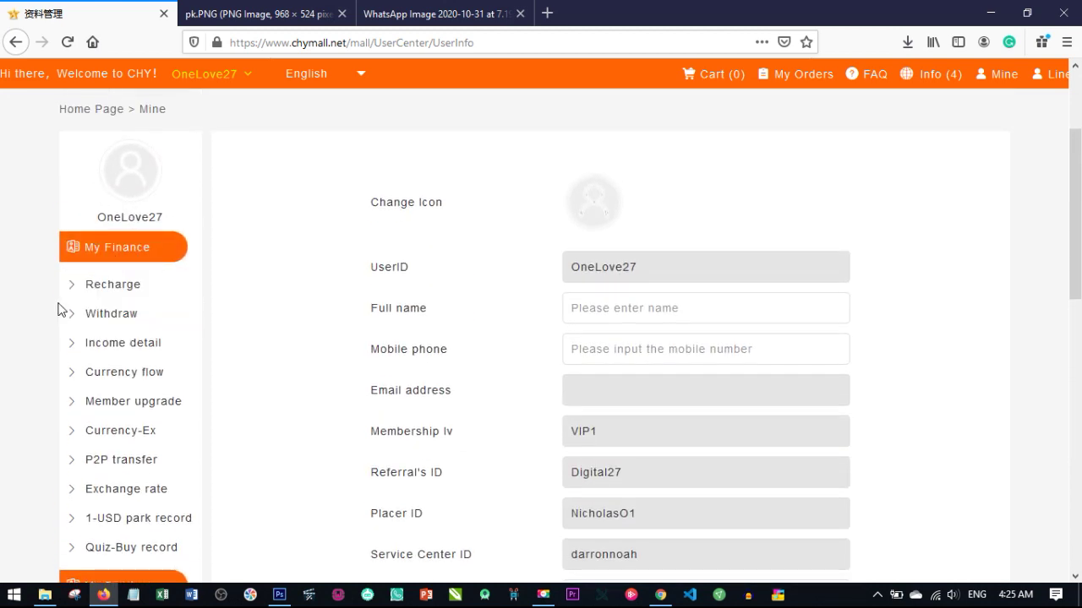
left_click(109, 292)
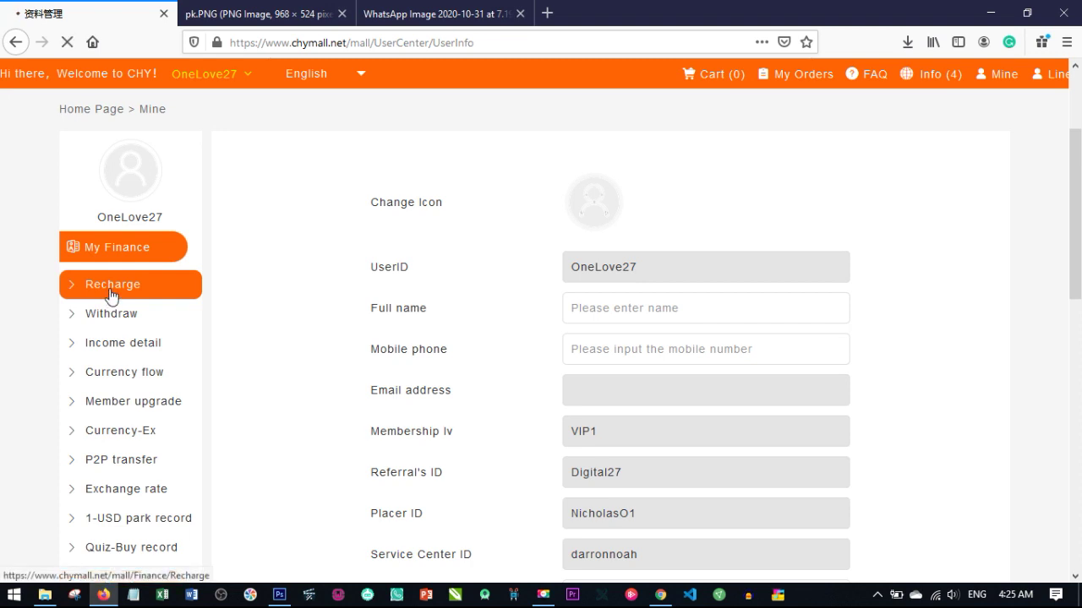
Step: Choose BTC as the company account for the recharge
scroll(379, 441, "down", 2)
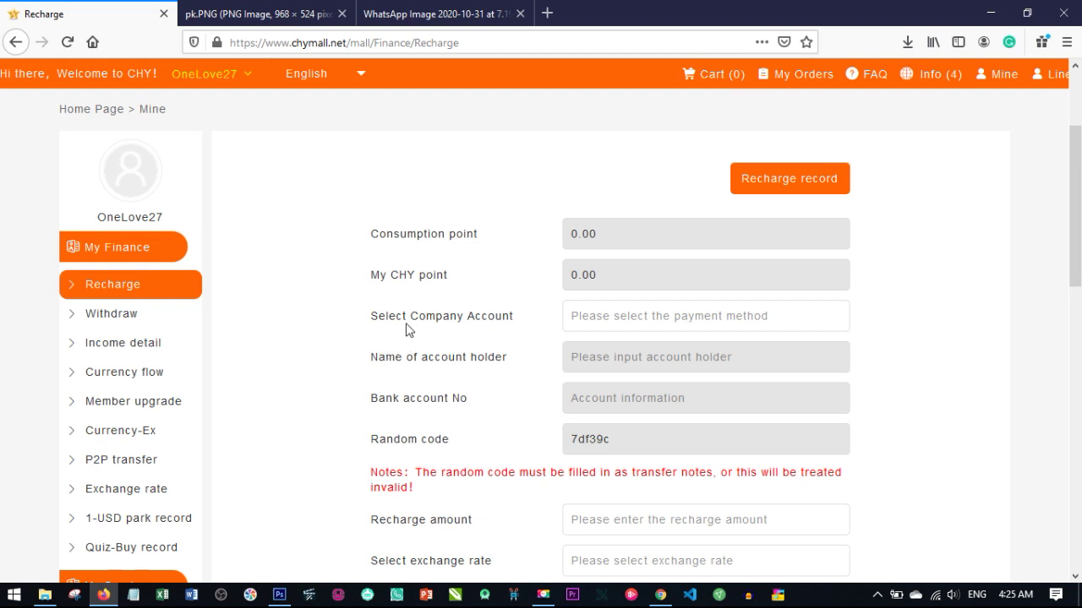
left_click(650, 322)
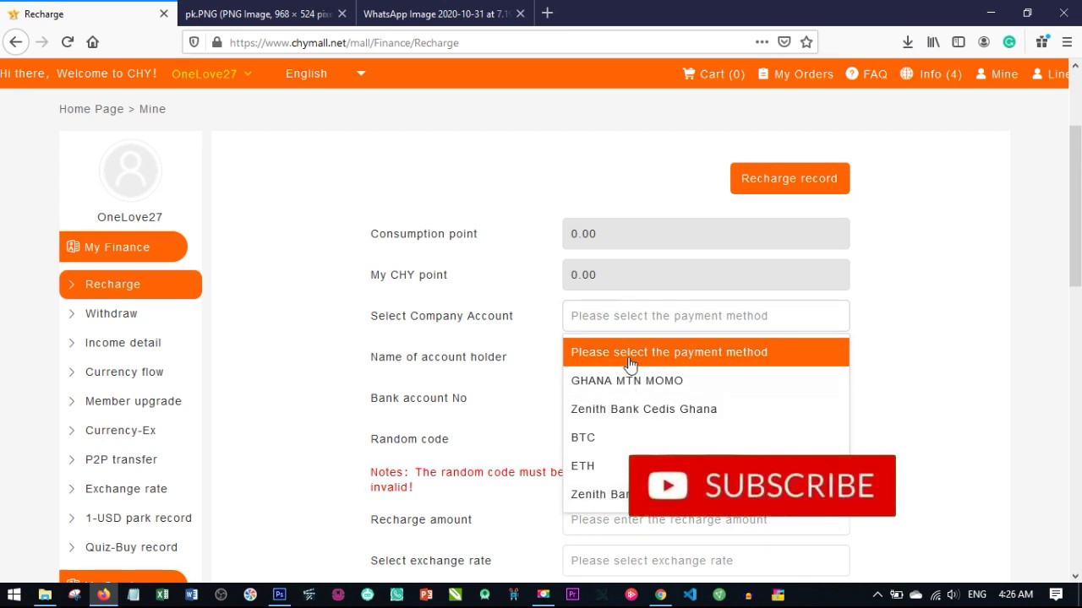
left_click(589, 440)
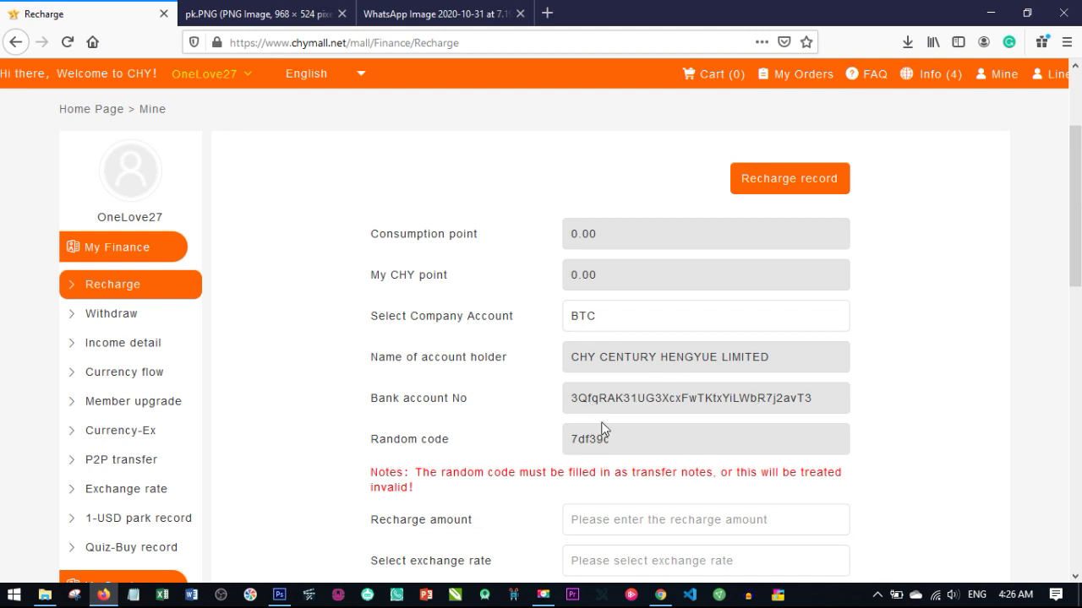
Step: Compare the registration packages and trading profits table with the company account details and amount field of the recharge form
left_click(212, 7)
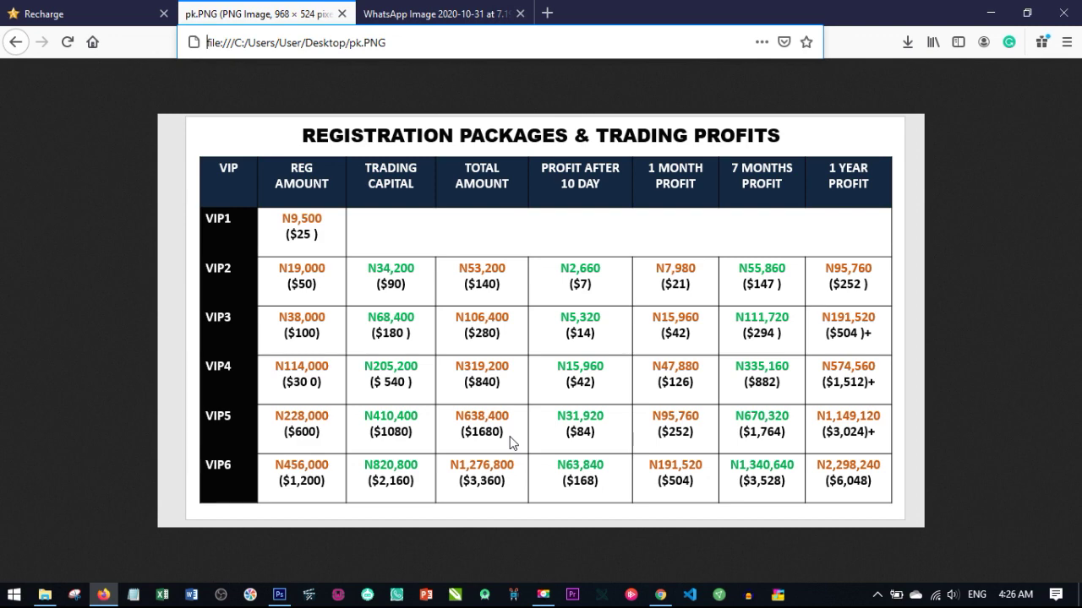
left_click(95, 14)
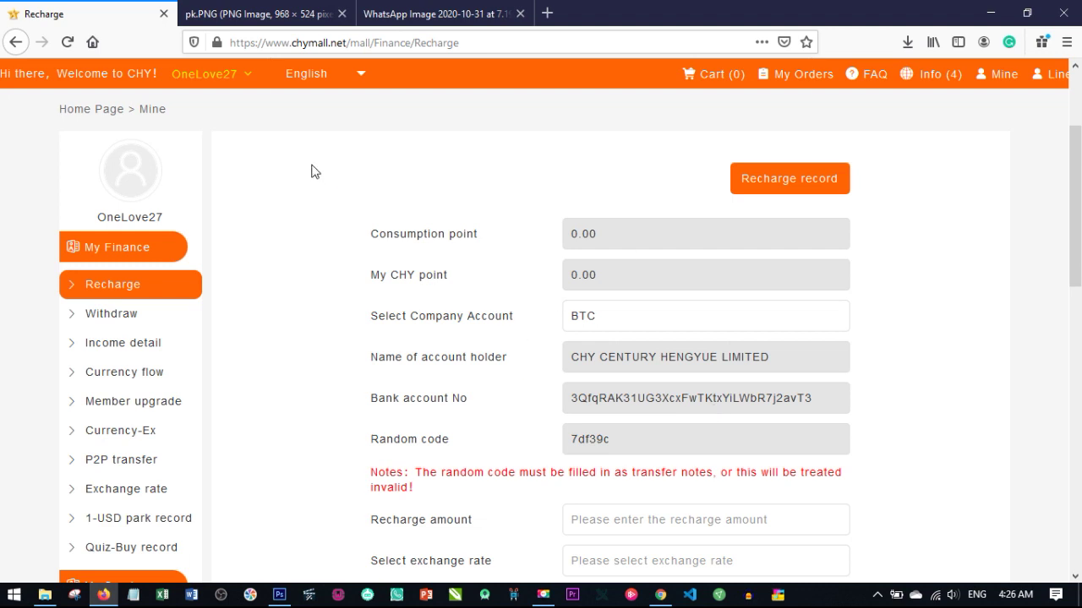
left_click(276, 17)
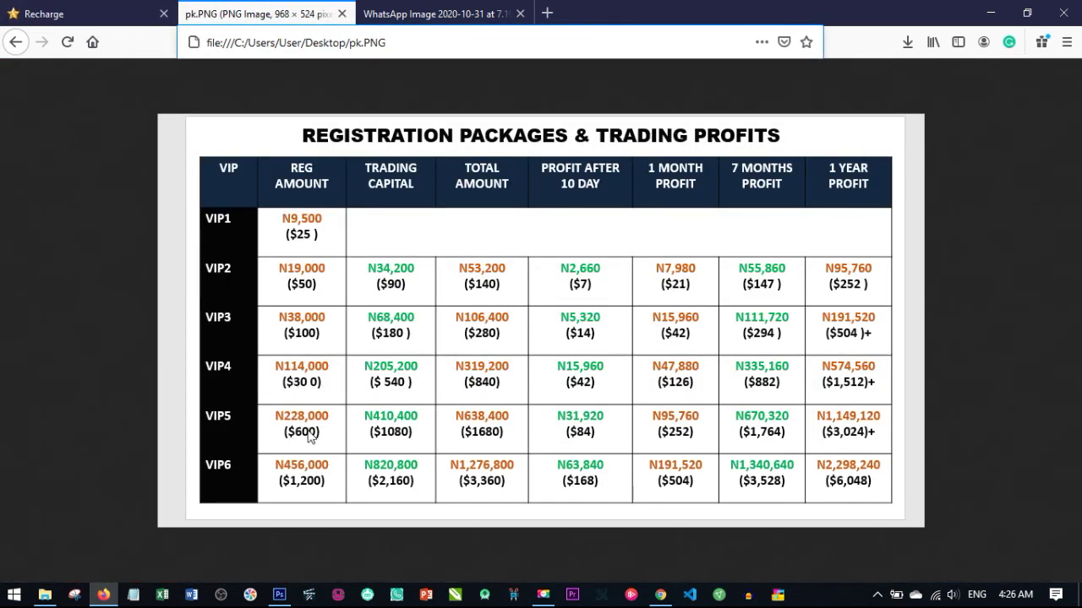
left_click(116, 14)
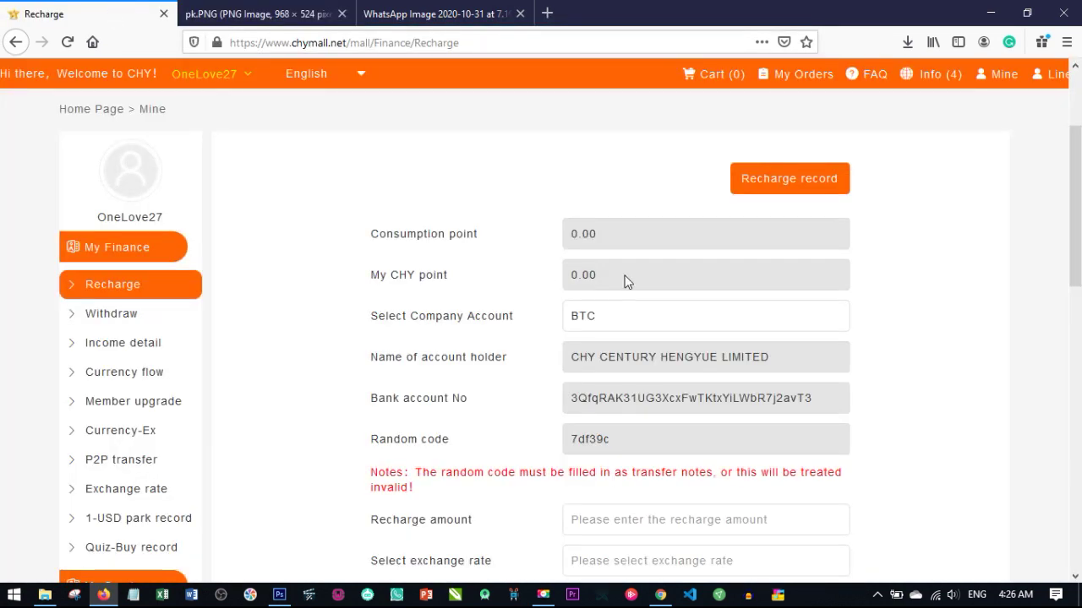
scroll(575, 329, "down", 2)
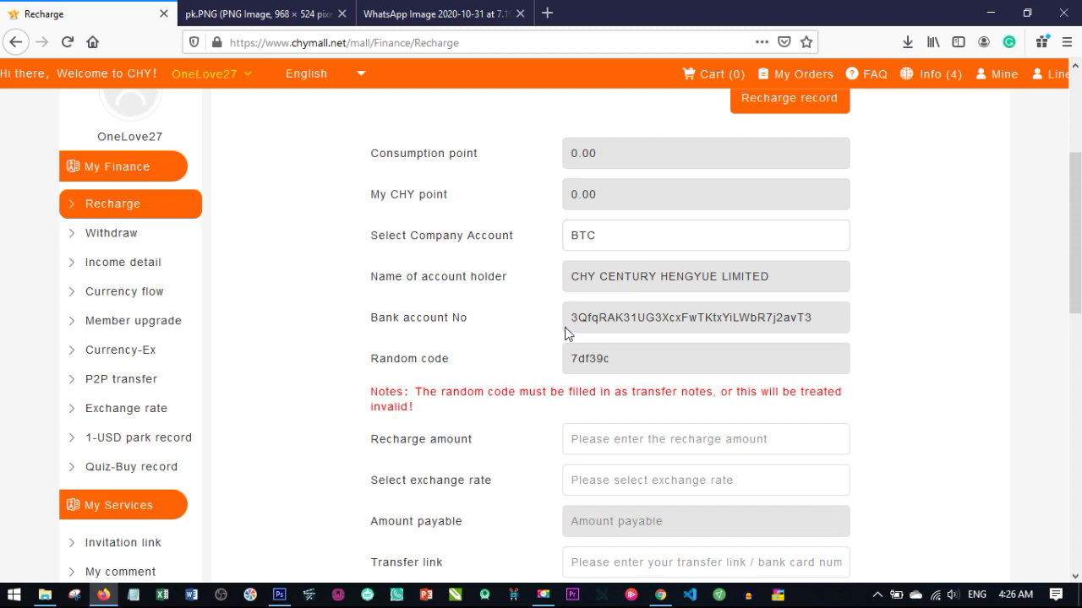
scroll(710, 327, "down", 2)
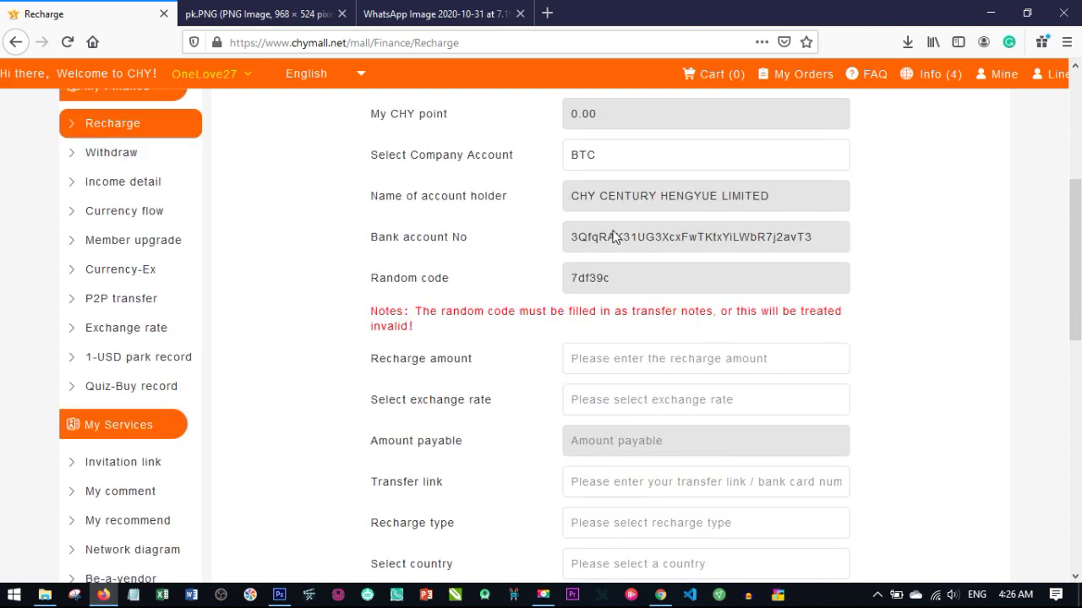
left_click(238, 17)
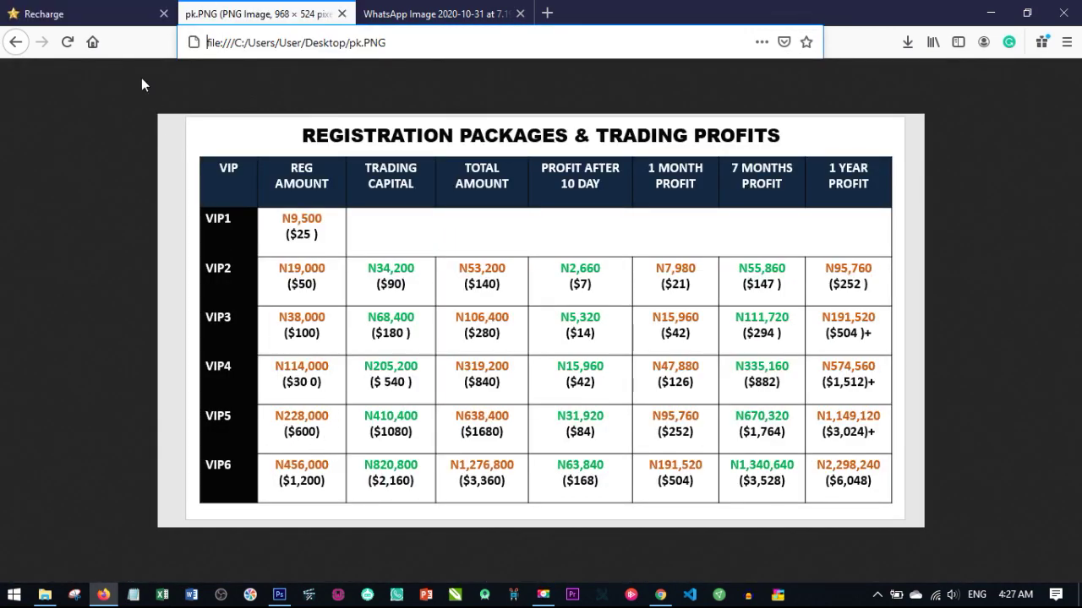
left_click(100, 13)
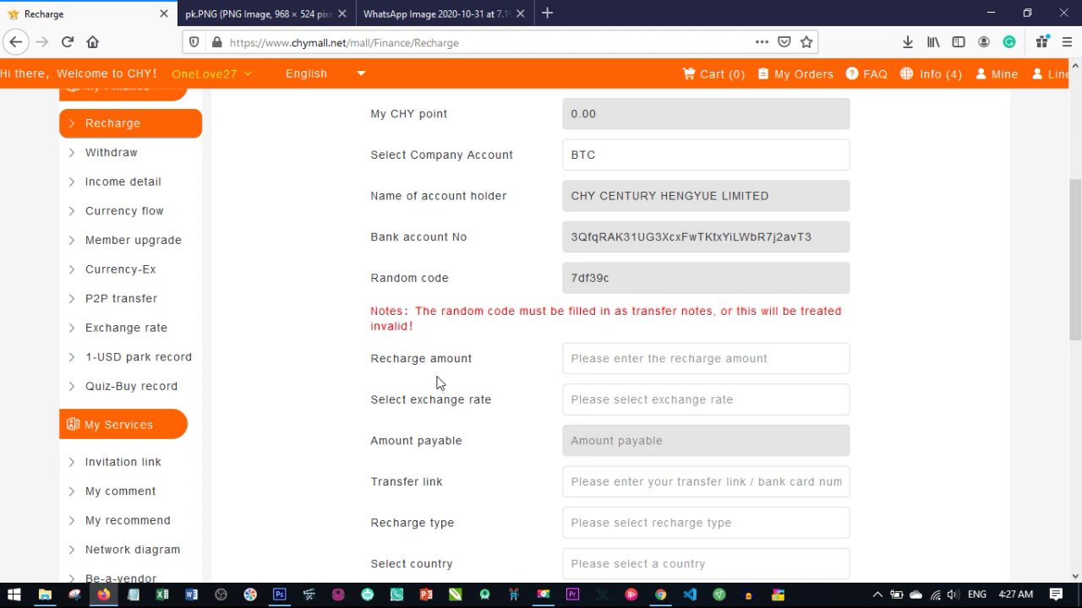
Step: Set the recharge amount to 600 and the exchange rate to BTC
scroll(437, 391, "down", 2)
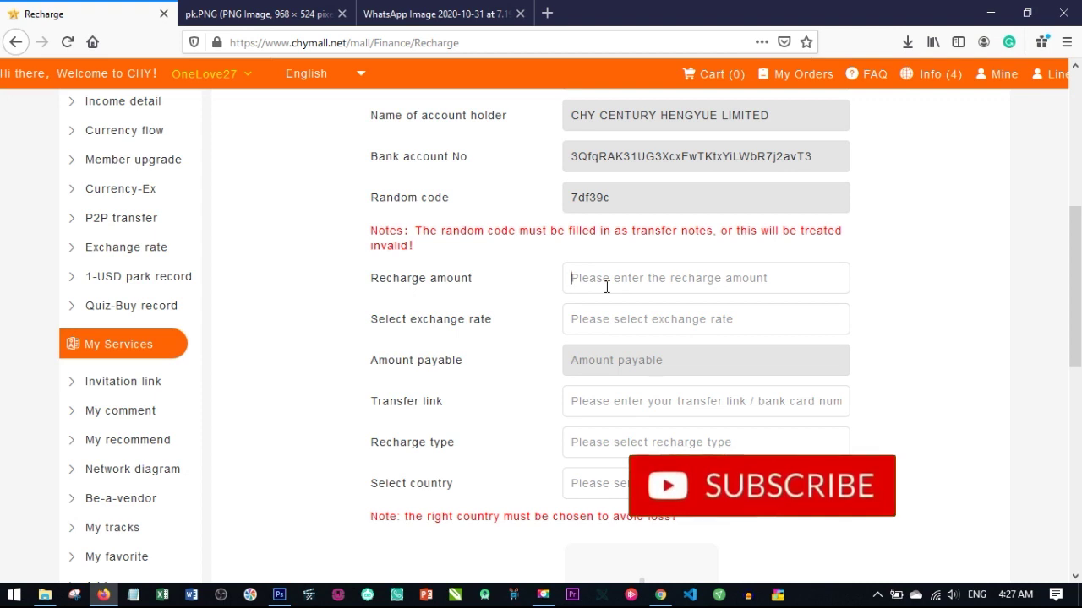
type("600")
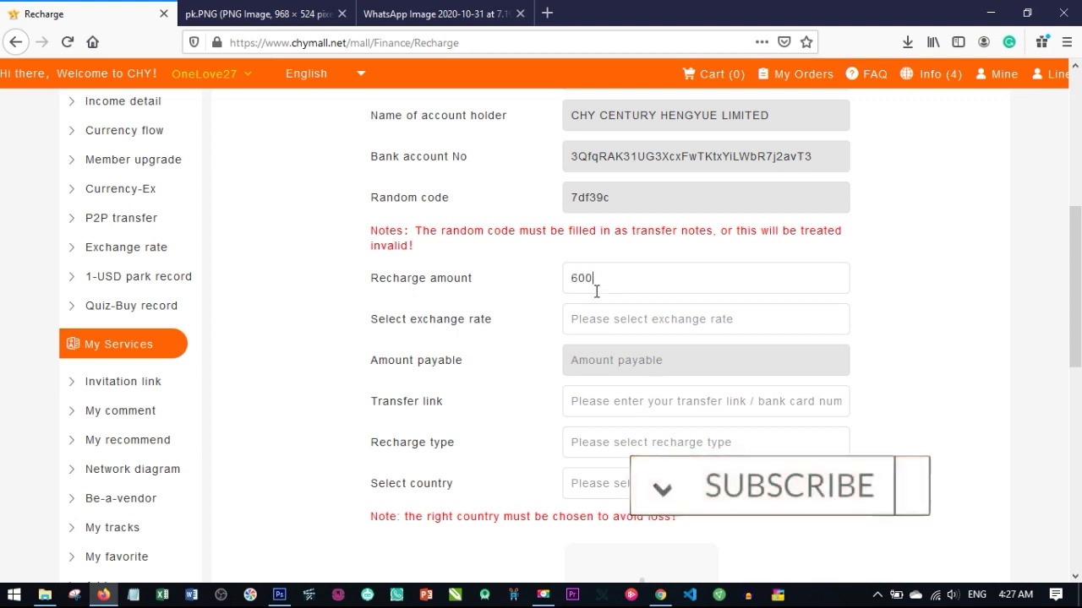
left_click(630, 318)
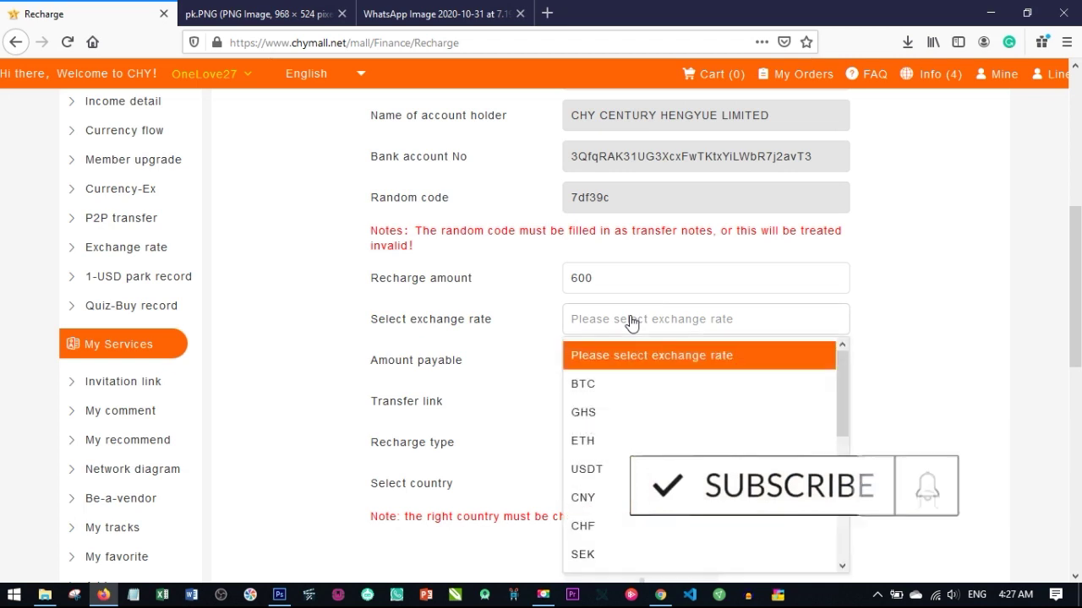
left_click(585, 385)
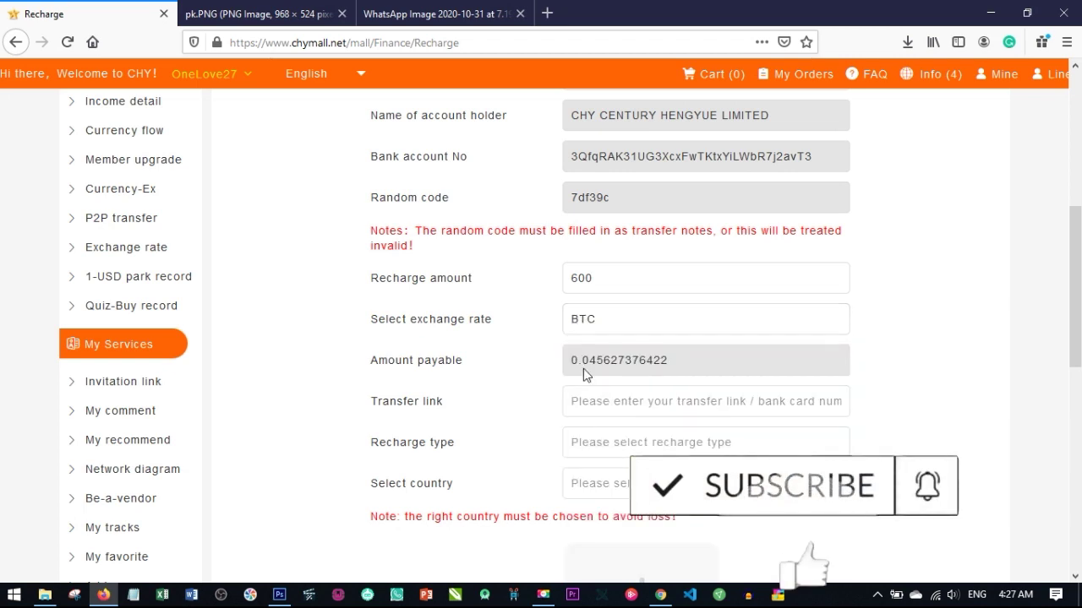
left_click(609, 327)
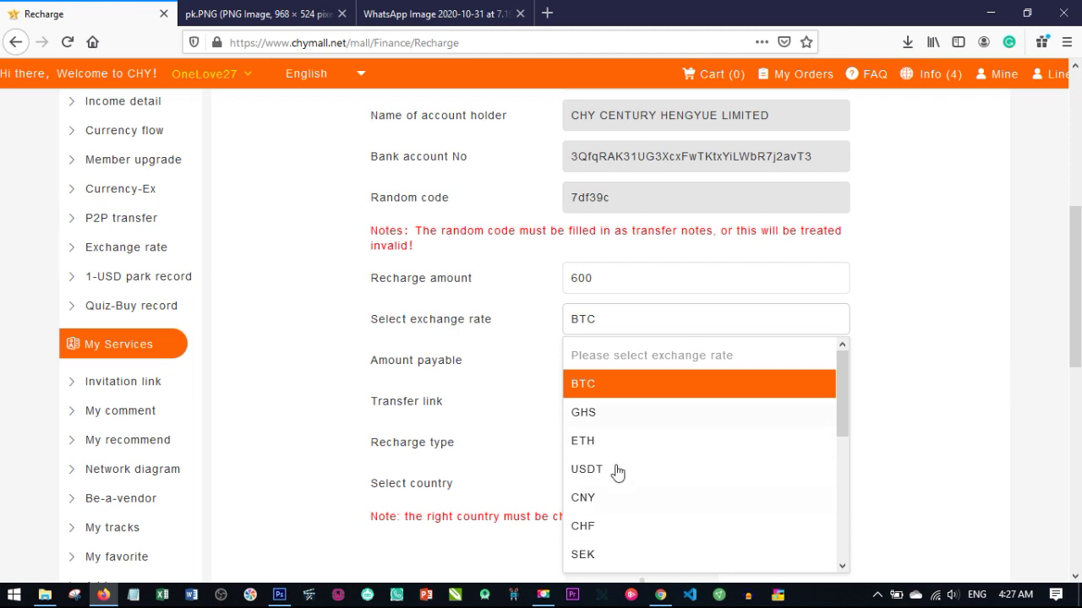
left_click(664, 341)
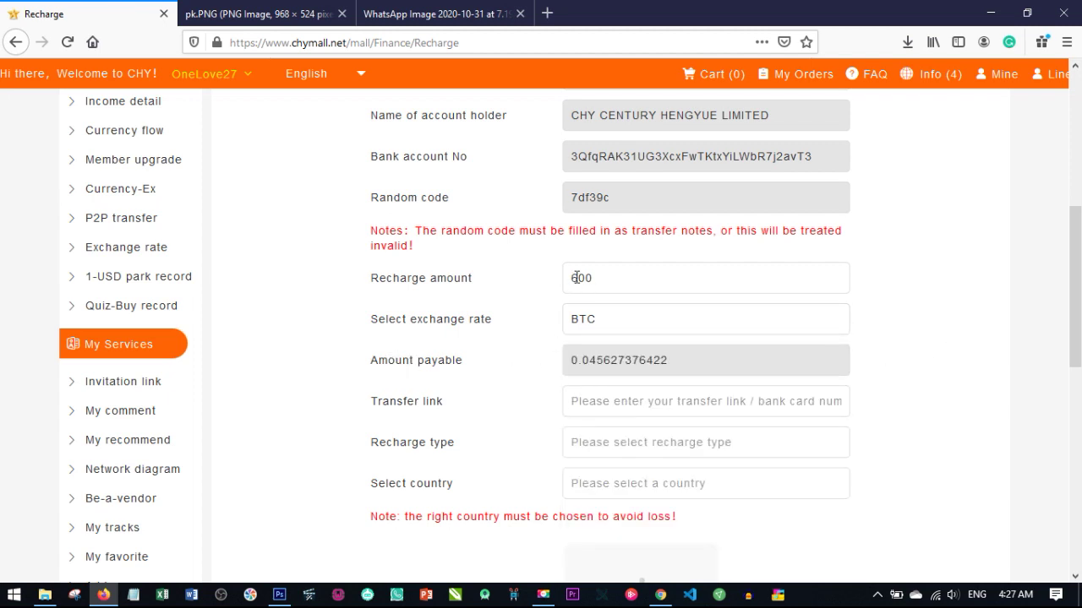
Step: Examine the calculated amount payable together with the recharge amount and the company's account details
scroll(554, 362, "down", 2)
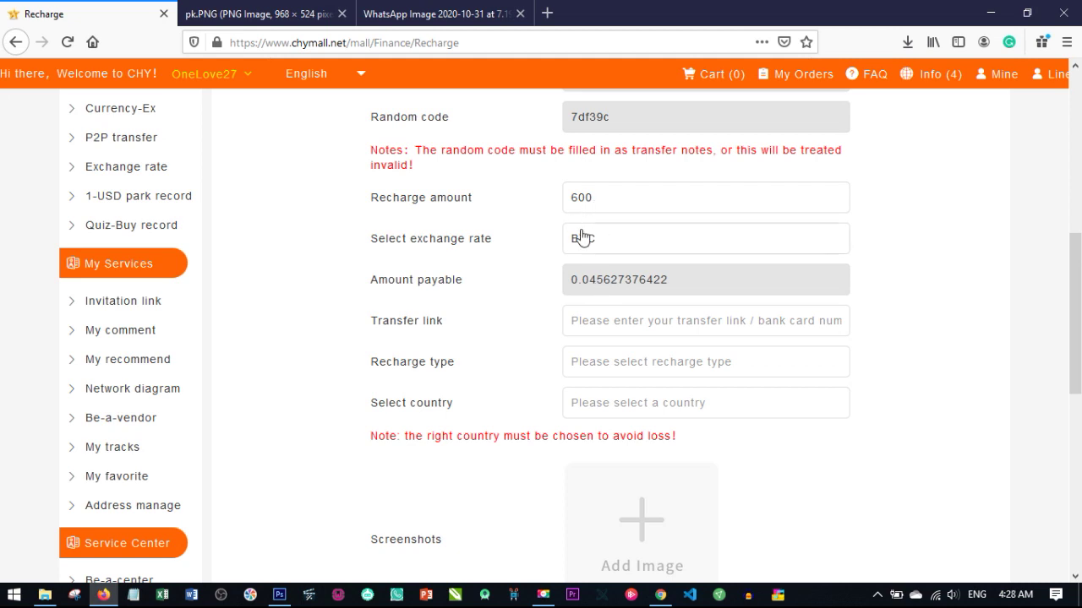
double_click(602, 287)
triple_click(602, 287)
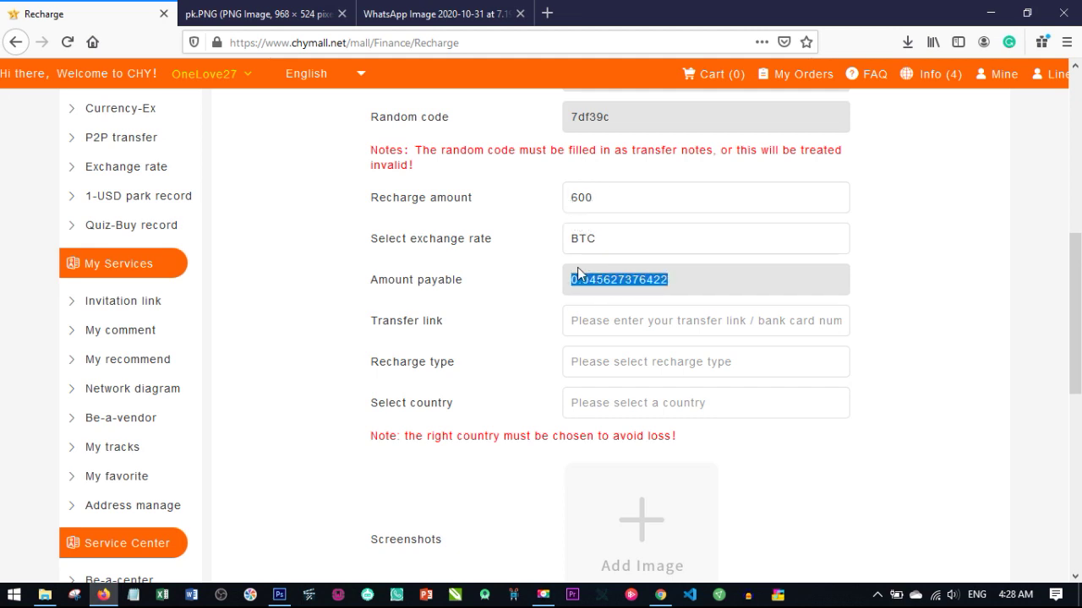
scroll(589, 329, "up", 1)
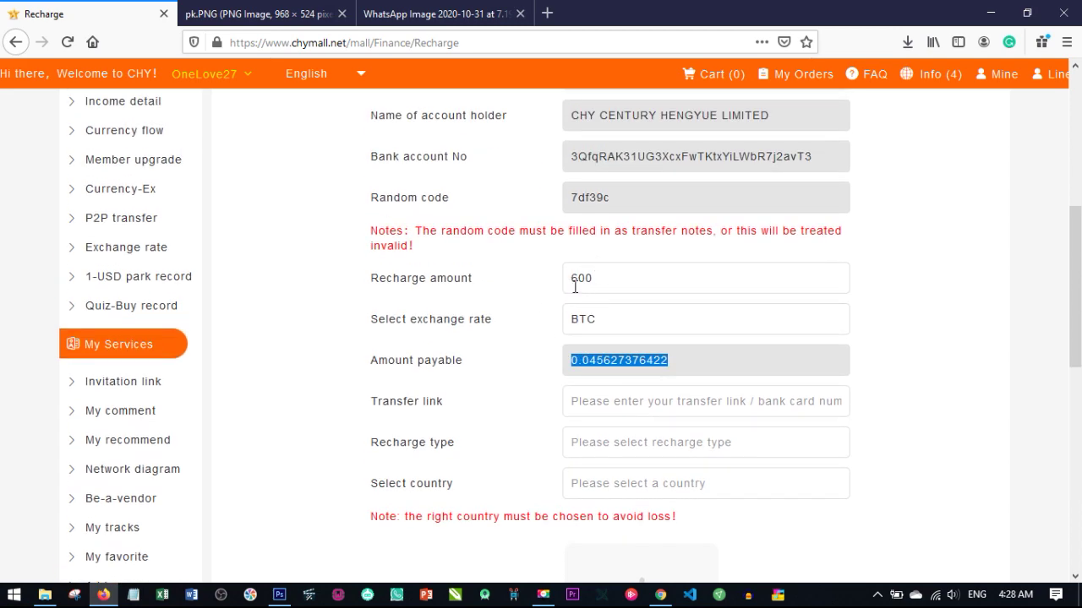
scroll(556, 330, "up", 3)
scroll(603, 316, "down", 5)
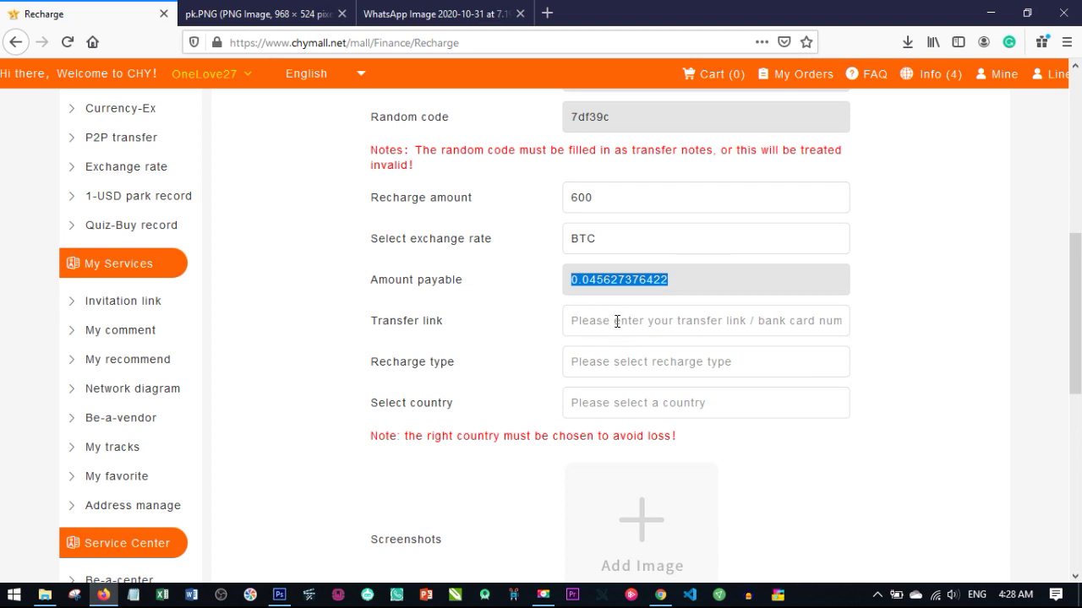
Step: Set the recharge type to Consumption point and view the country choices without selecting one
left_click(619, 370)
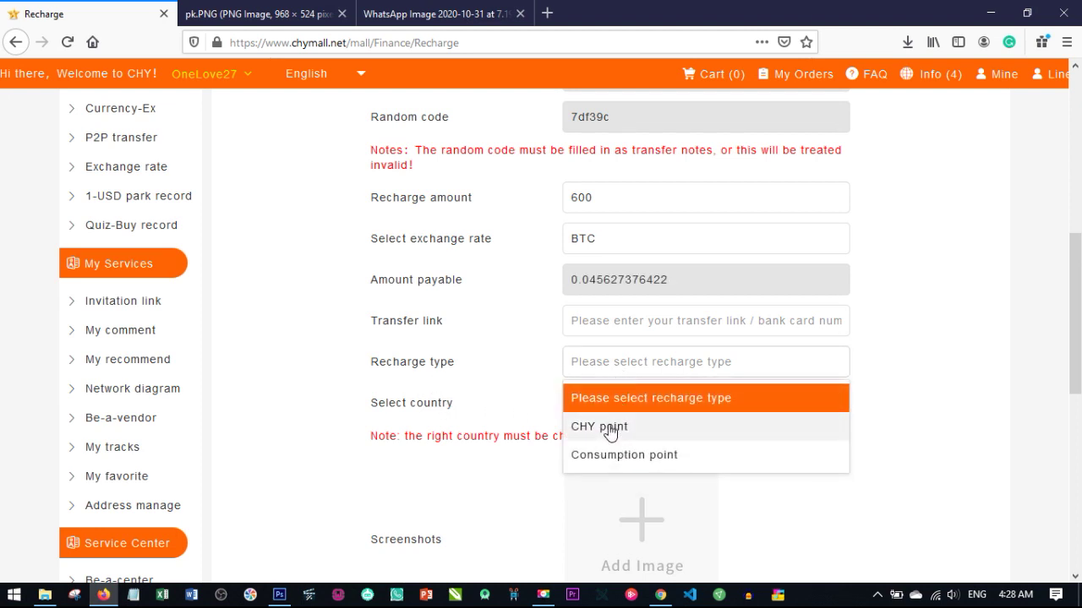
left_click(606, 456)
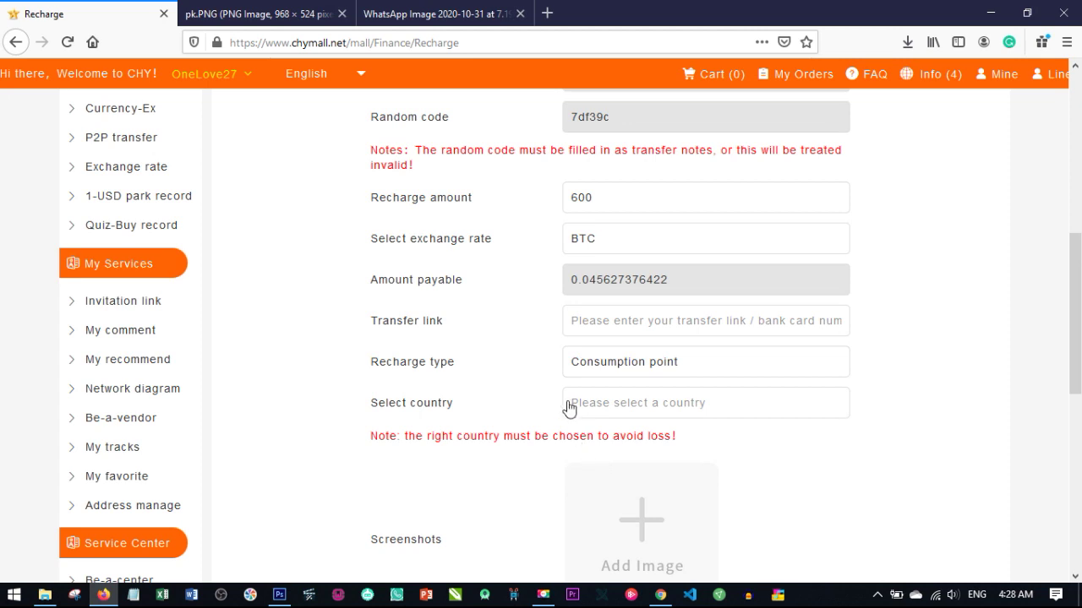
left_click(623, 406)
left_click(479, 380)
Step: Review the recharge form's country, remittance screenshot and payment password fields, along with the payment details above them
scroll(477, 423, "down", 3)
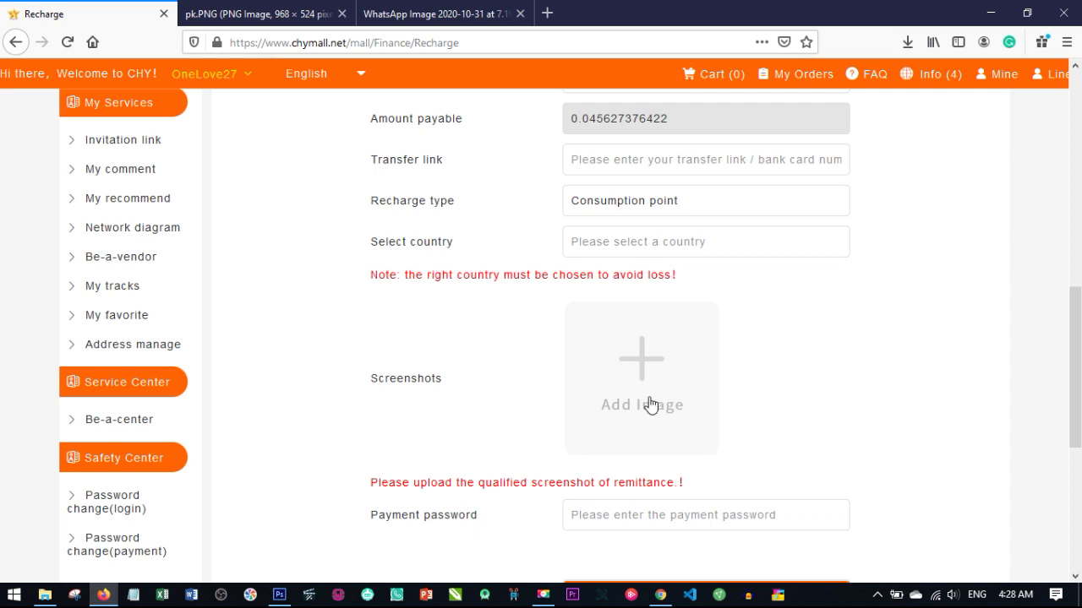
scroll(656, 398, "down", 2)
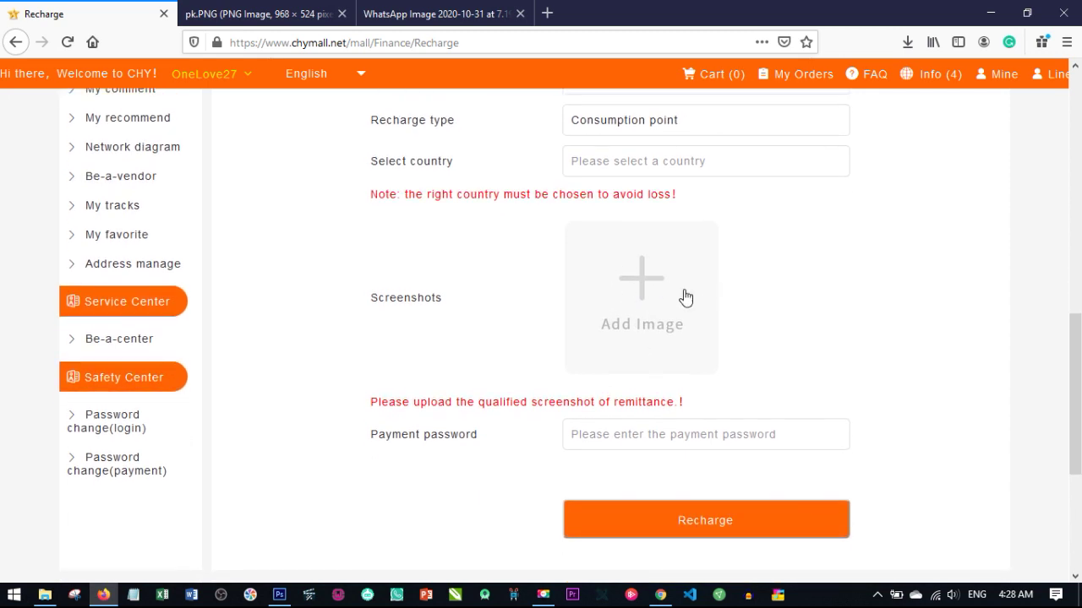
scroll(545, 347, "up", 2)
scroll(550, 321, "up", 1)
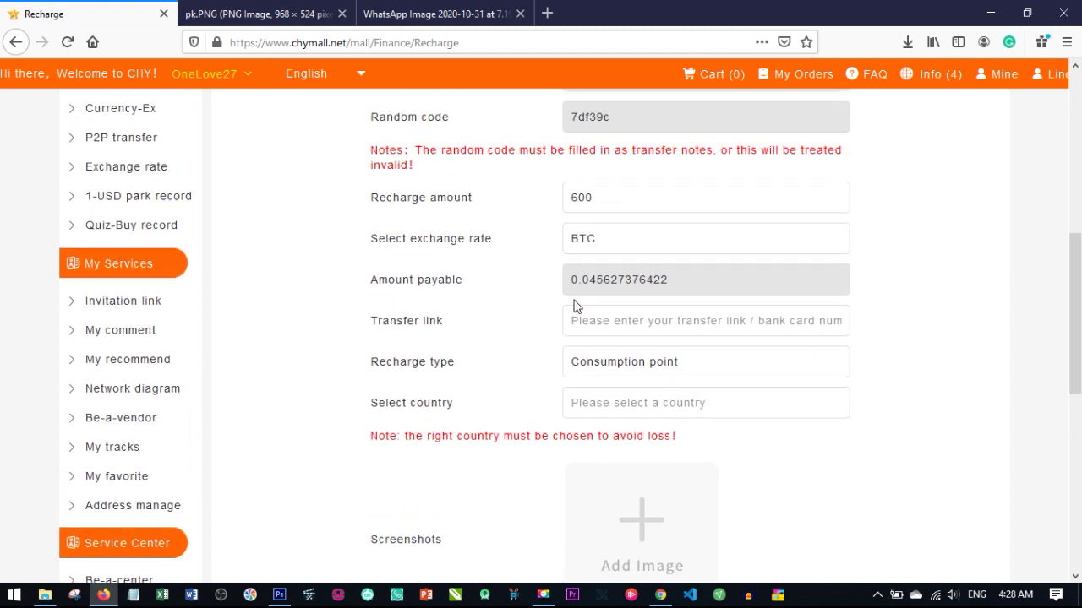
scroll(625, 314, "up", 2)
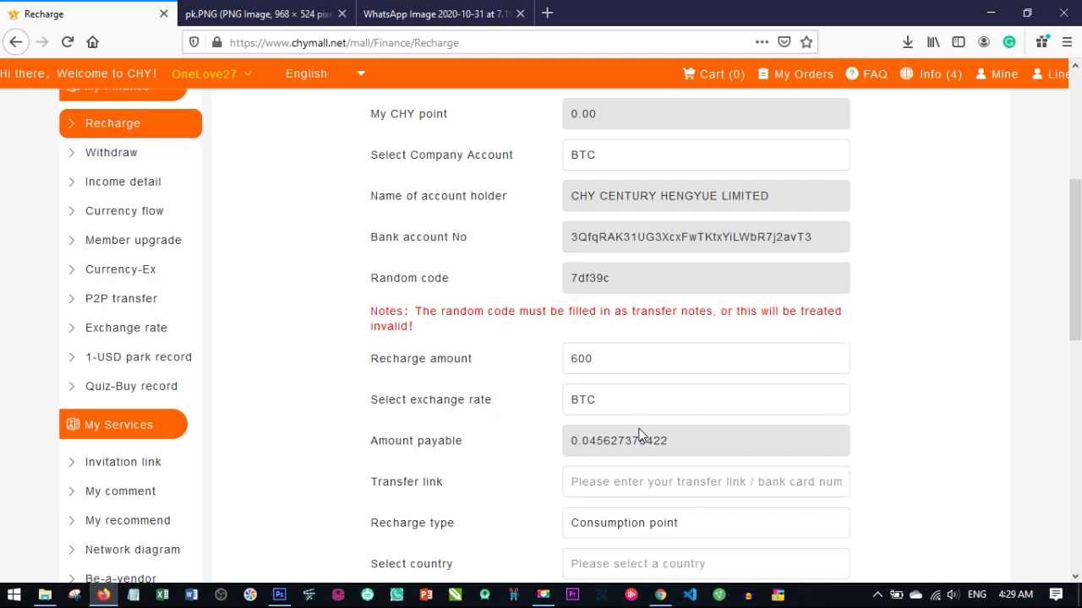
scroll(640, 435, "down", 2)
scroll(526, 410, "up", 2)
scroll(597, 283, "up", 2)
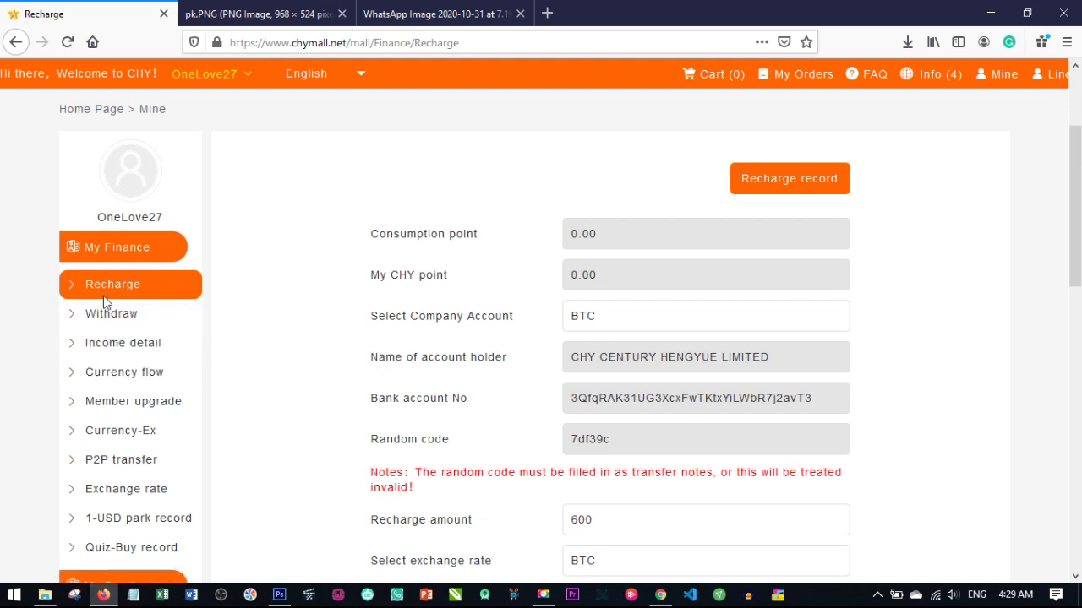
Step: Open the Withdraw page of My Finance and enter a withdrawal amount of 100
left_click(111, 322)
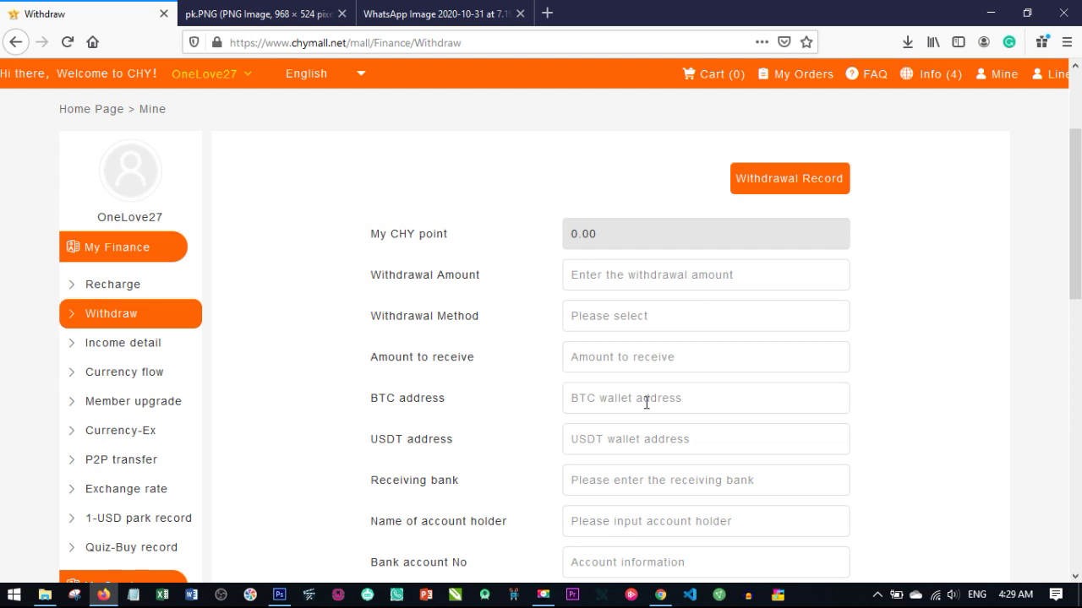
left_click(613, 280)
type("100")
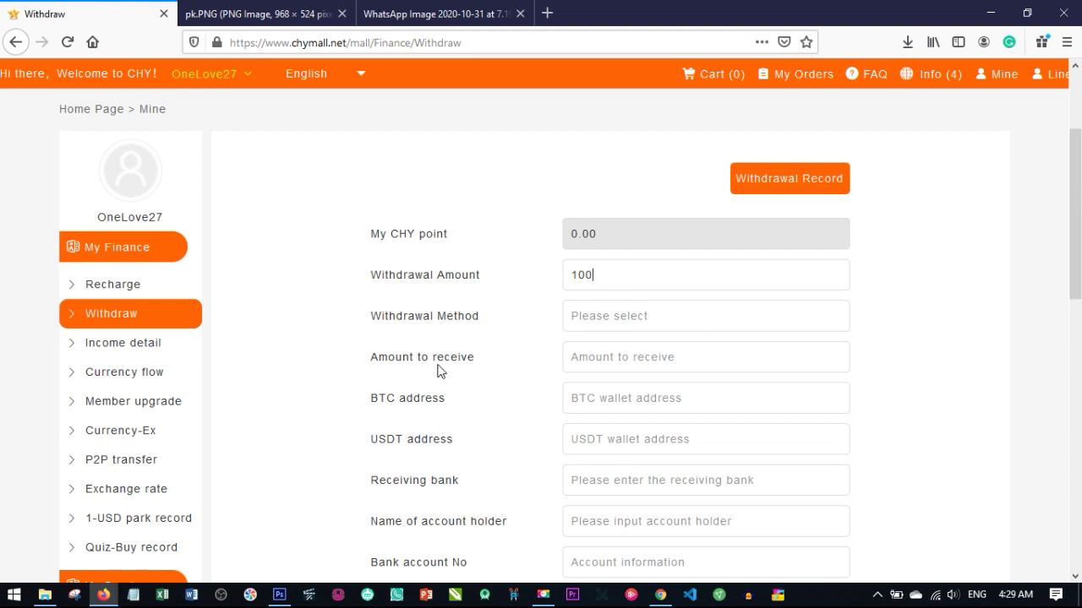
Step: Choose BTC wallet as the withdrawal method to see the fields it requires
left_click(635, 318)
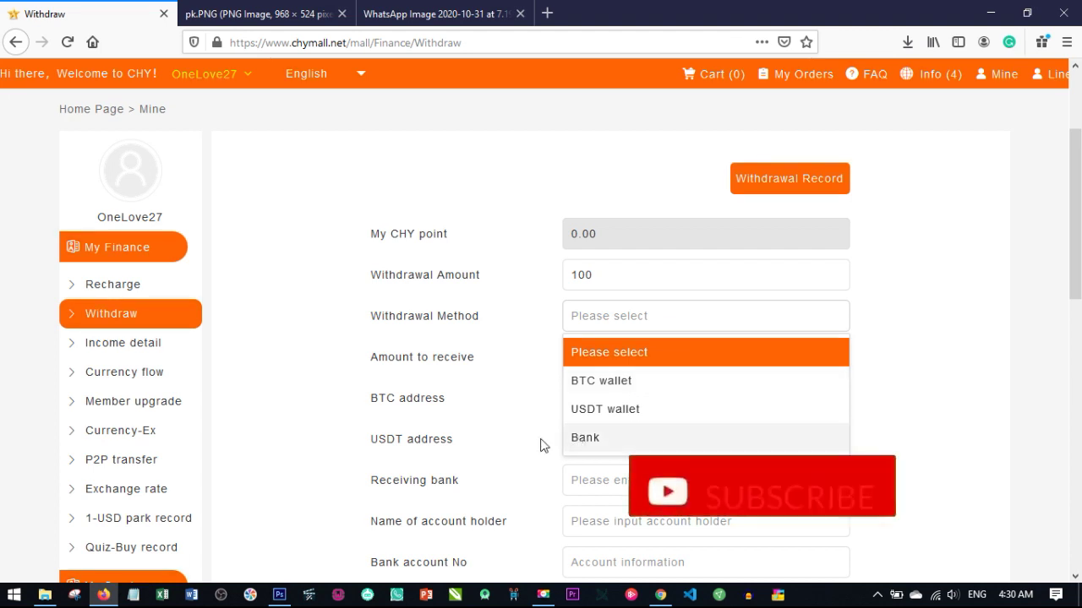
left_click(315, 410)
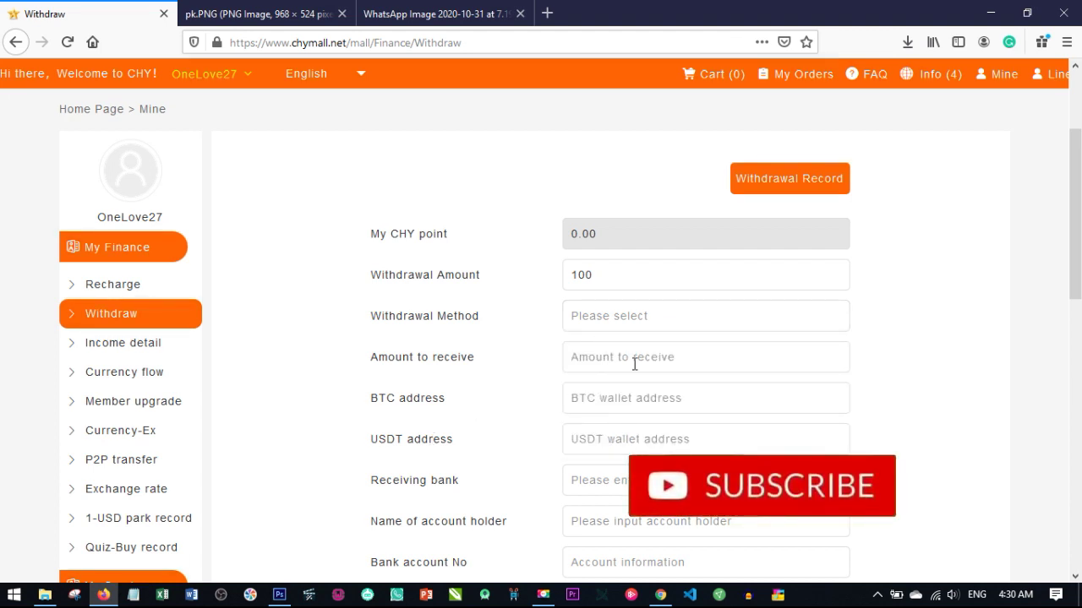
left_click(601, 325)
left_click(602, 384)
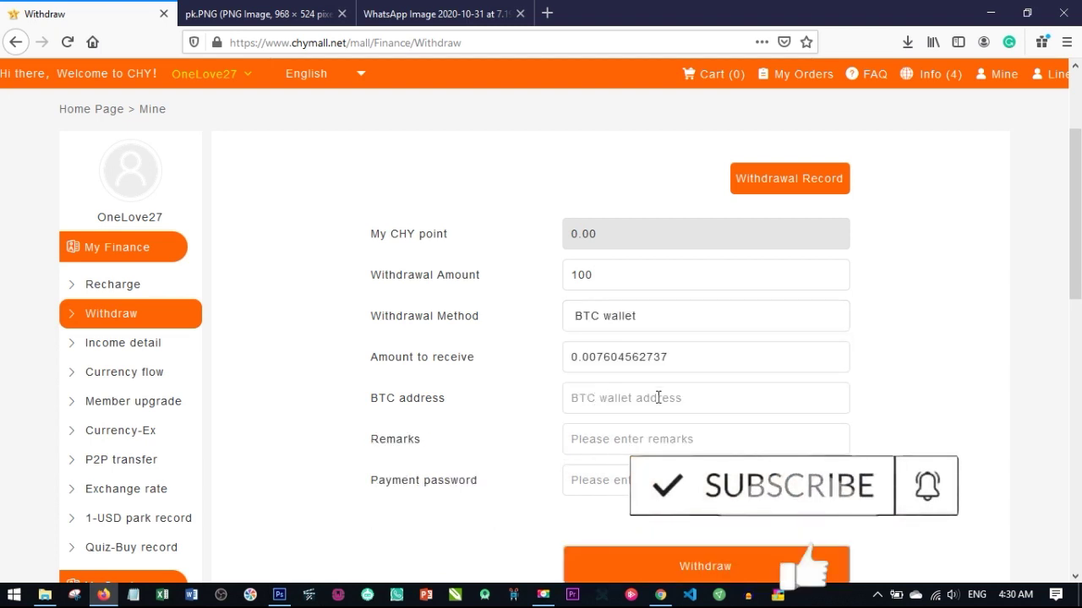
Step: Change the withdrawal method to Bank
left_click(608, 322)
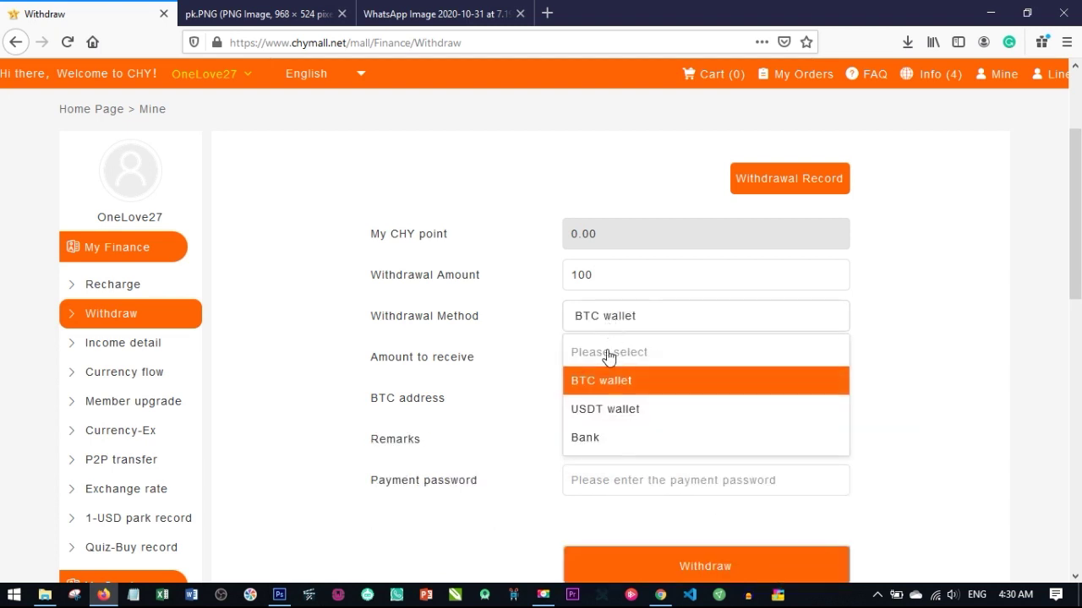
left_click(591, 438)
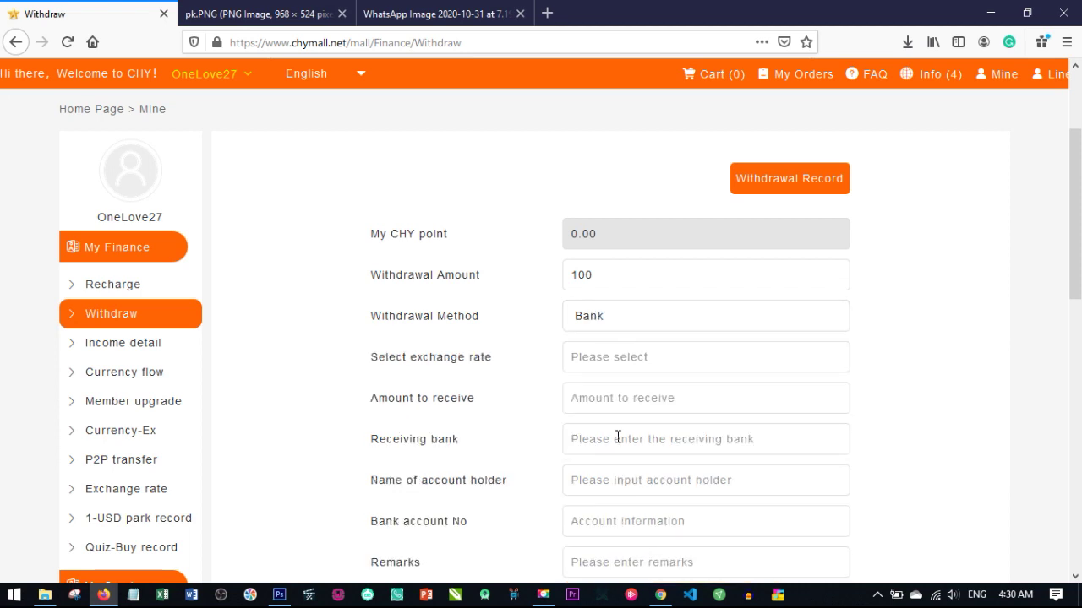
Step: Review the bank withdrawal form's fields, from exchange rate and receiving bank down to payment password
scroll(618, 437, "down", 3)
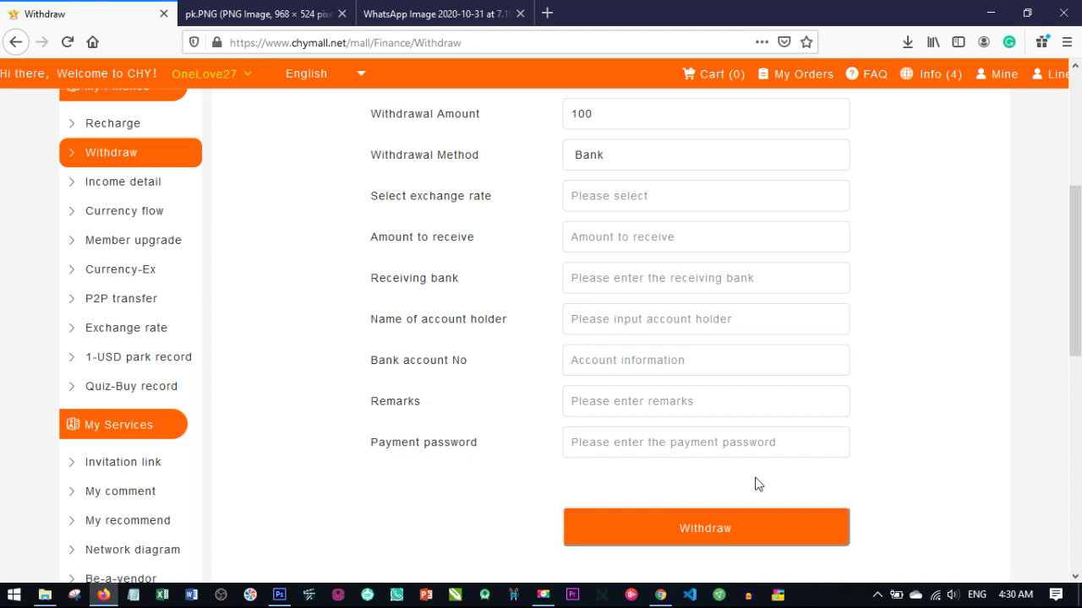
scroll(736, 484, "down", 1)
scroll(748, 468, "up", 3)
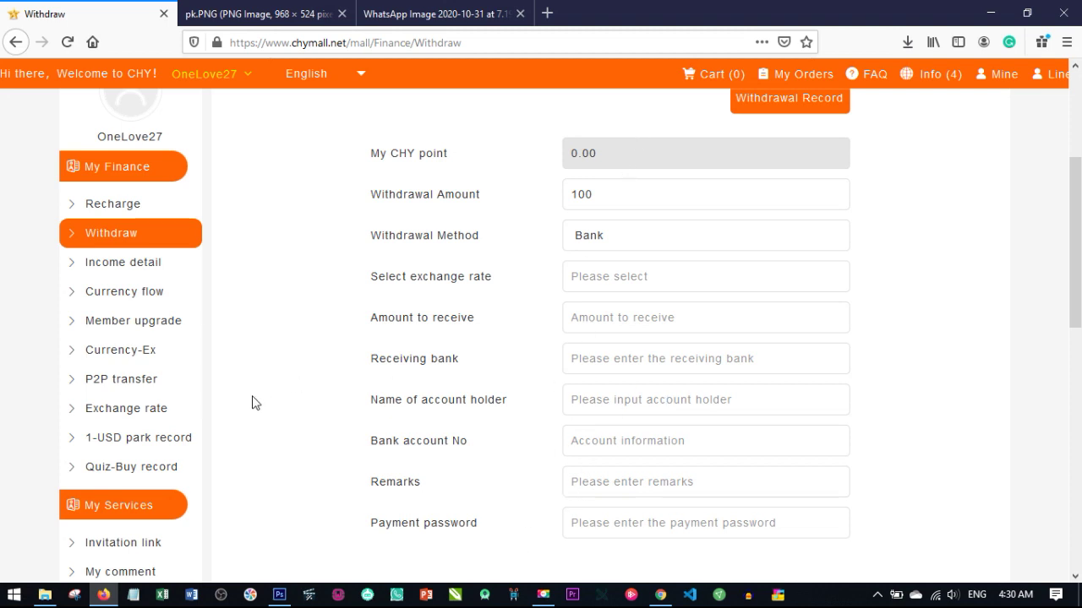
scroll(393, 414, "up", 1)
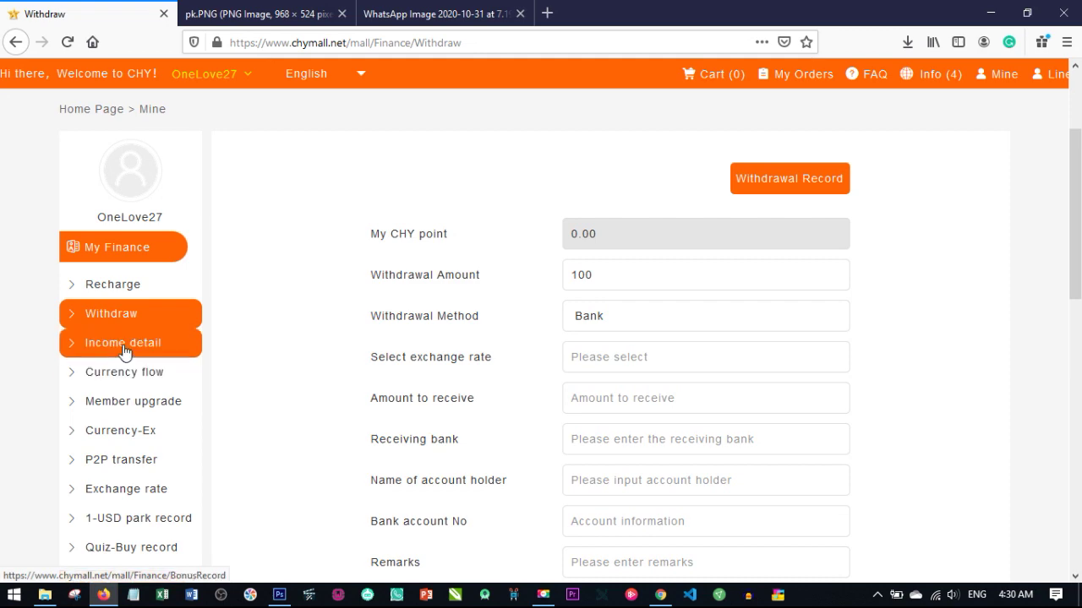
Step: Open Income detail and view the New-Retail Session records, returning to the Multi-Level-Marketing records
left_click(123, 344)
scroll(557, 392, "down", 3)
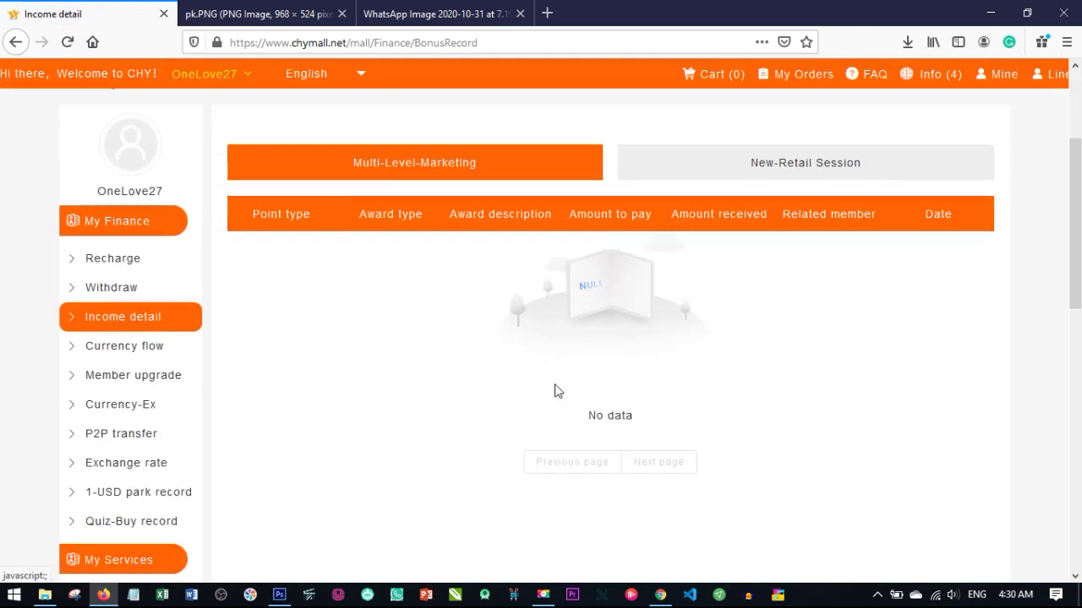
scroll(423, 375, "up", 3)
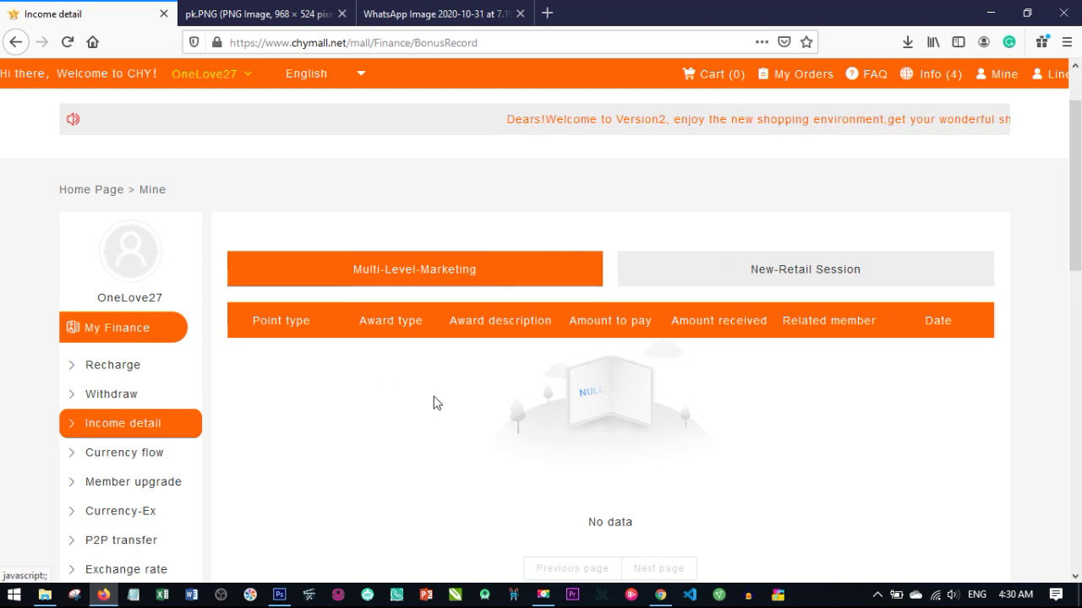
left_click(811, 274)
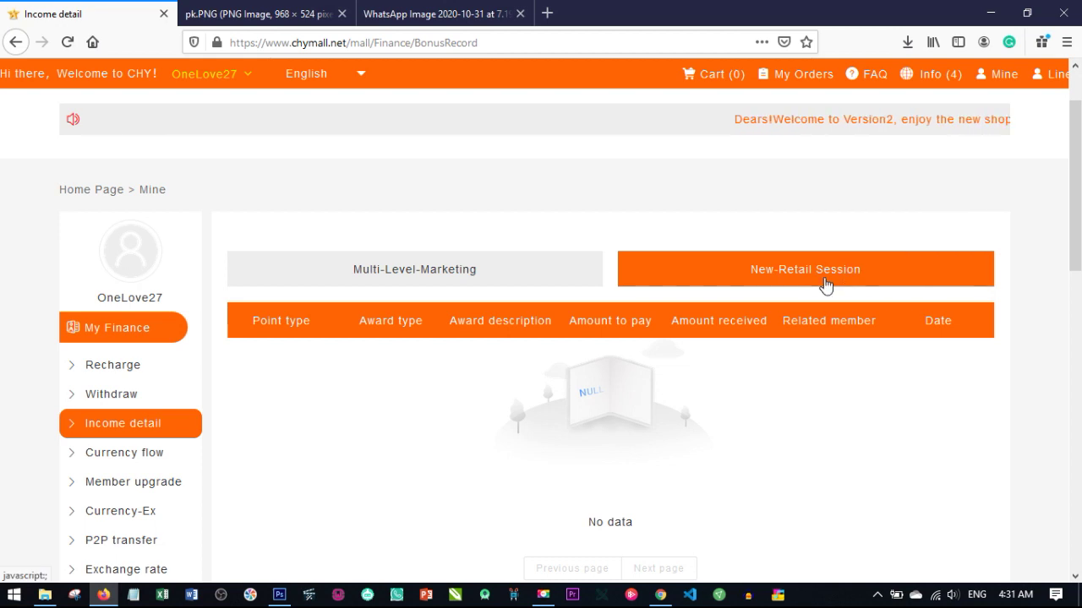
left_click(407, 274)
scroll(430, 374, "down", 2)
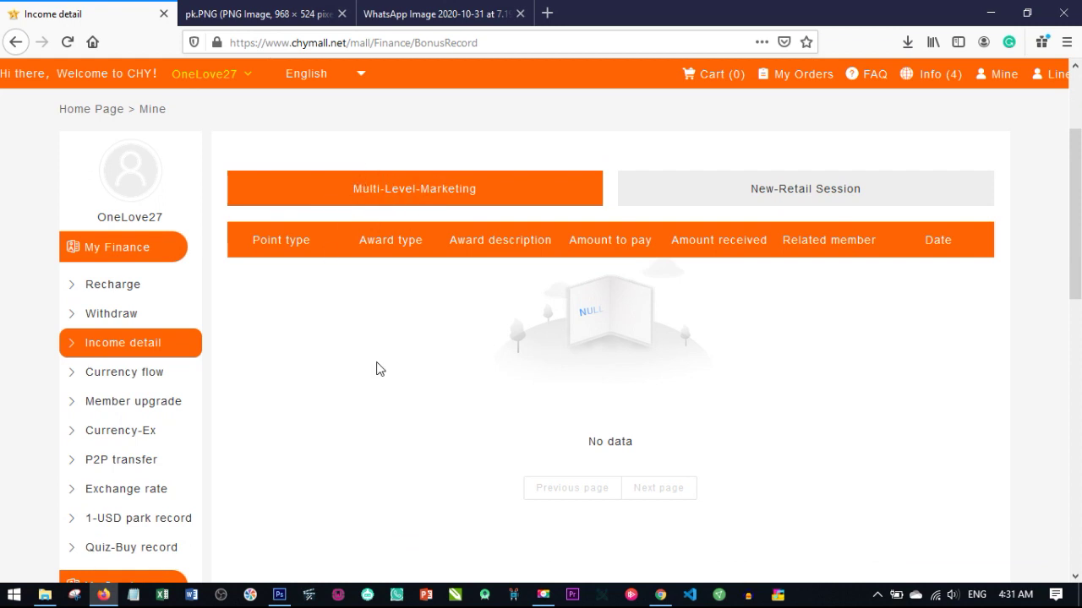
scroll(378, 369, "down", 2)
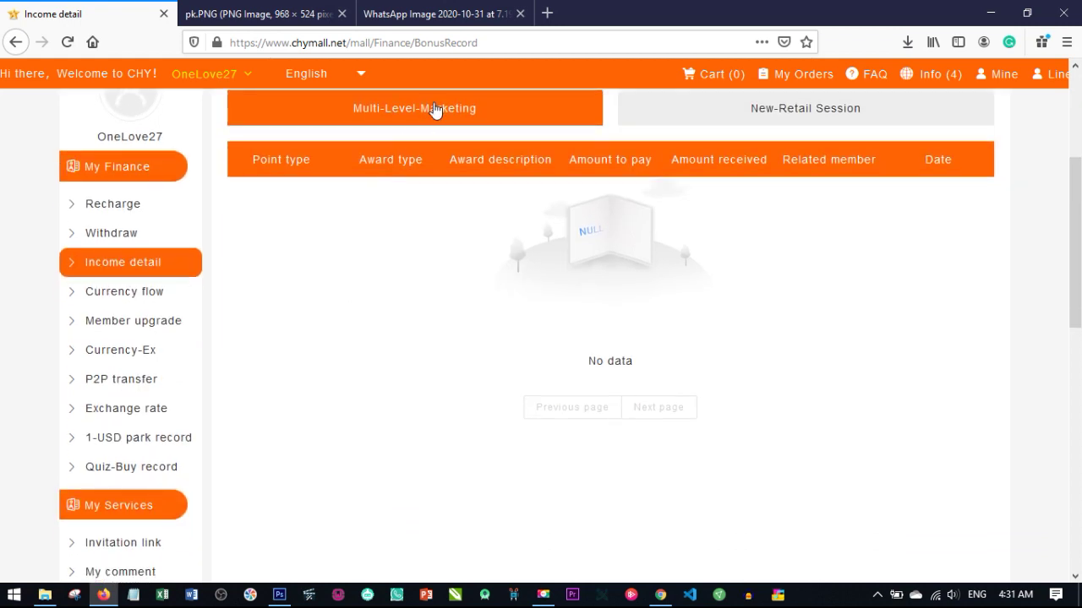
Step: Open the Currency flow page and review the account's point transactions
left_click(118, 301)
scroll(494, 412, "down", 3)
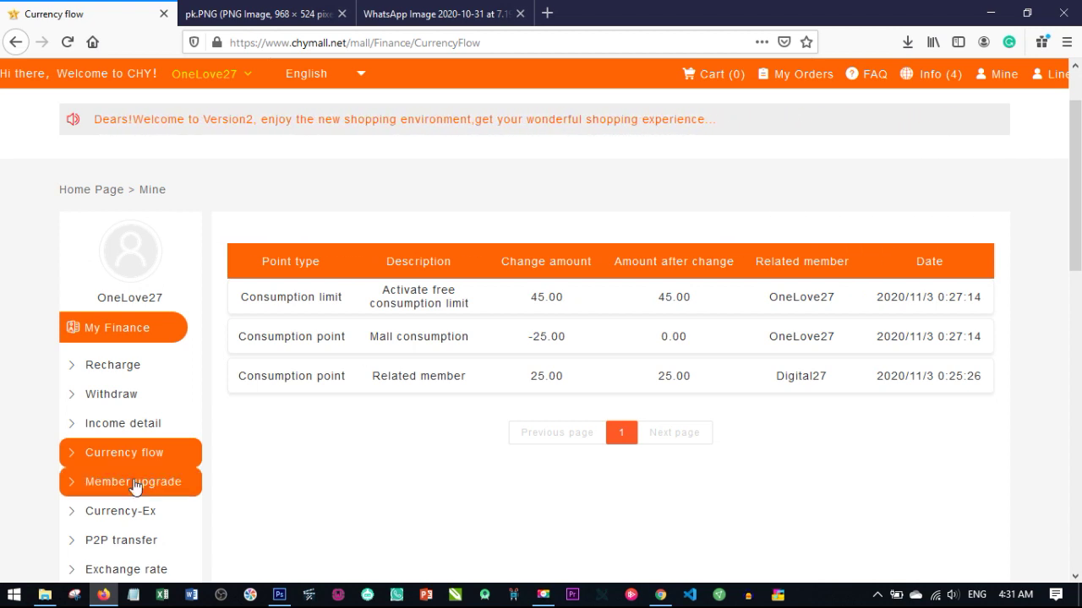
scroll(346, 398, "down", 2)
scroll(344, 398, "down", 1)
scroll(307, 355, "down", 2)
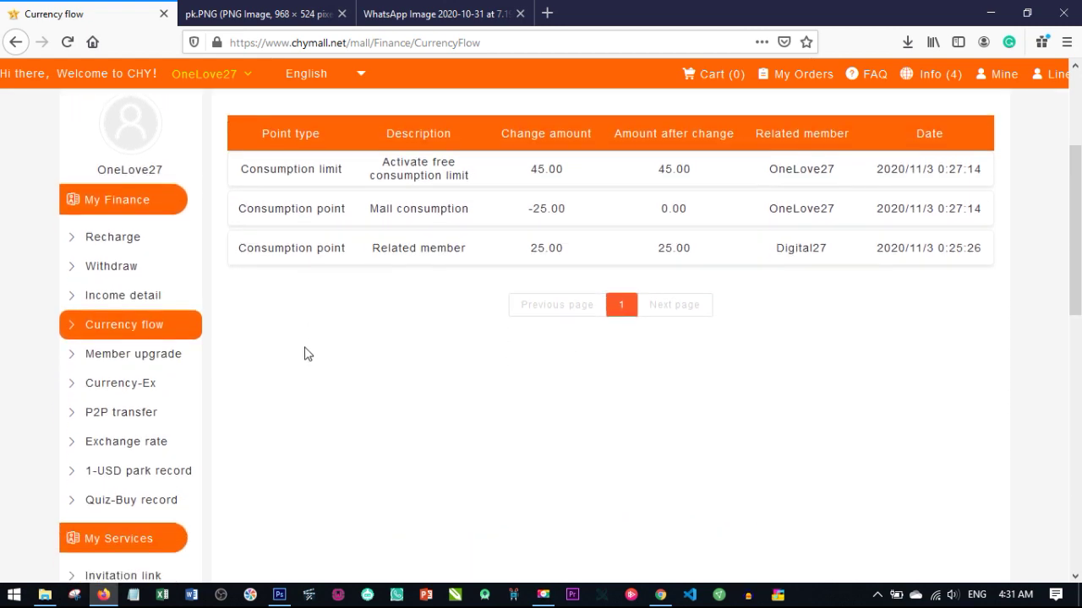
Step: Open the Member upgrade page and view the VIP levels offered for the upgrade
left_click(129, 329)
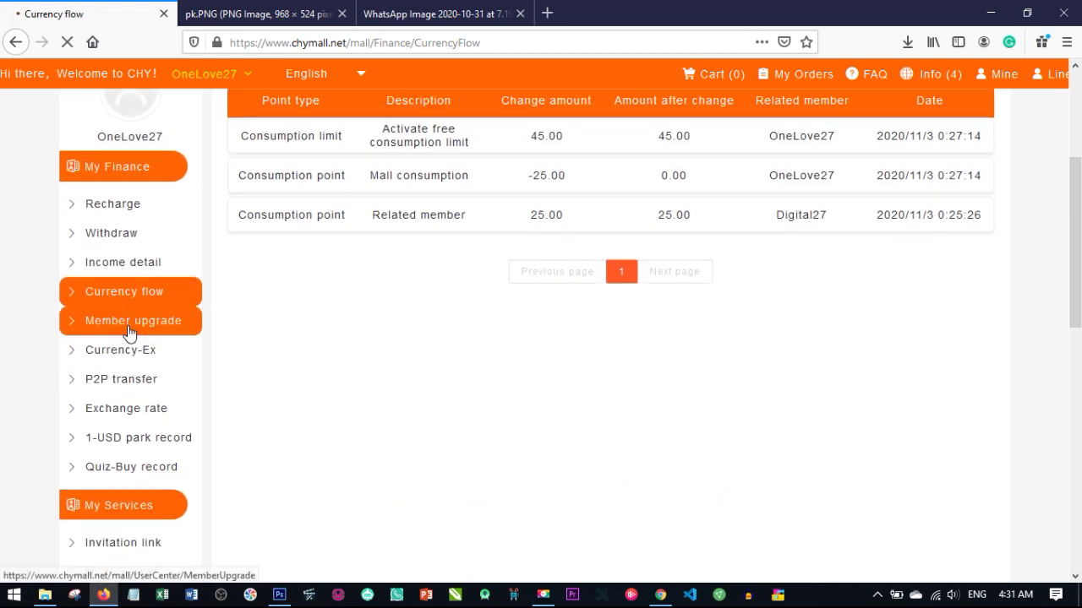
scroll(227, 427, "down", 3)
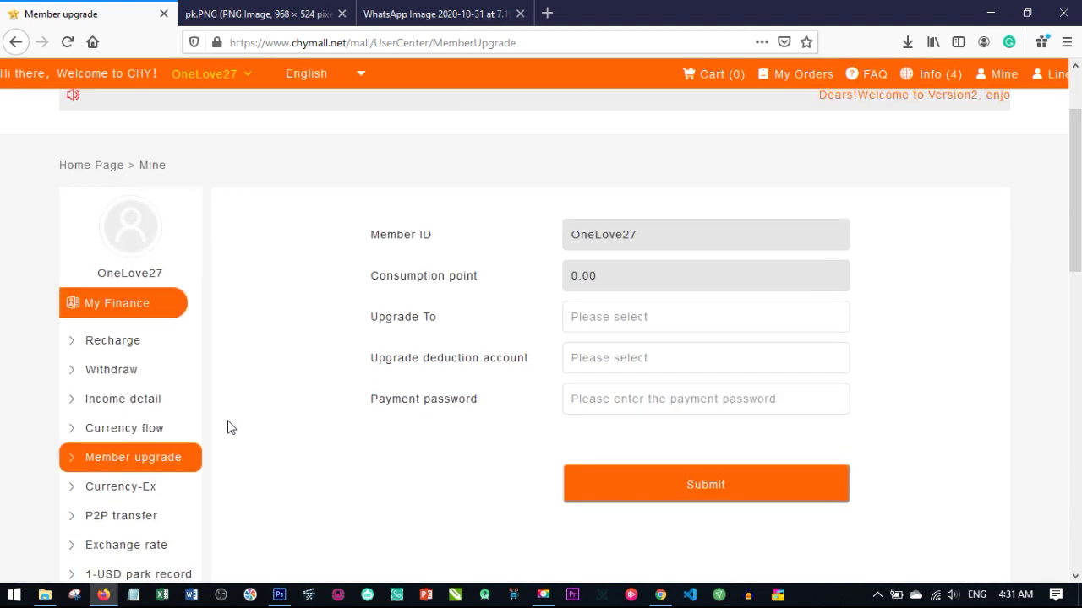
scroll(202, 405, "down", 3)
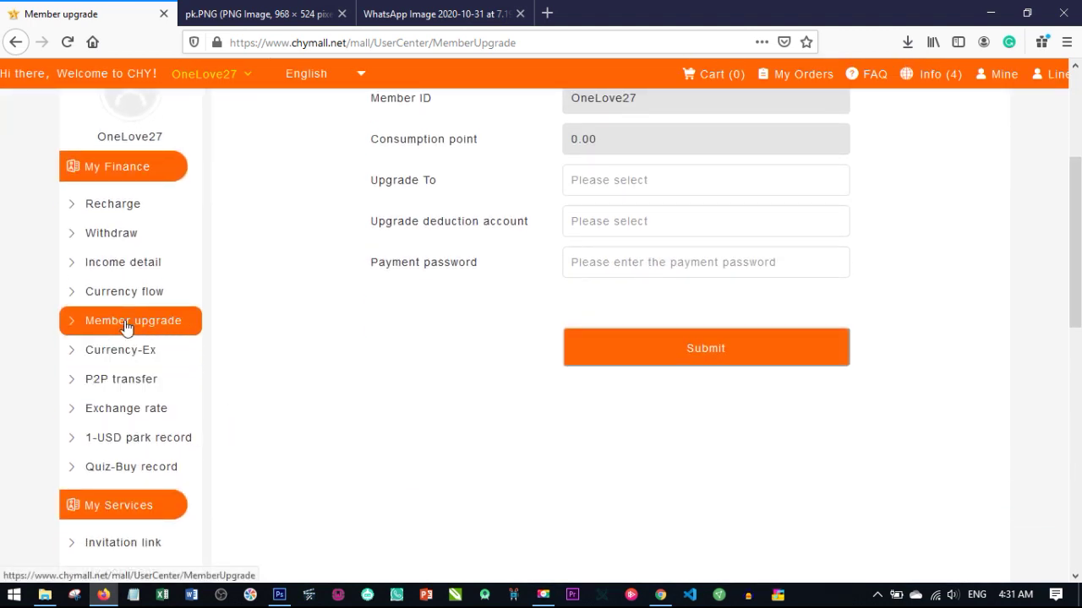
scroll(370, 355, "up", 3)
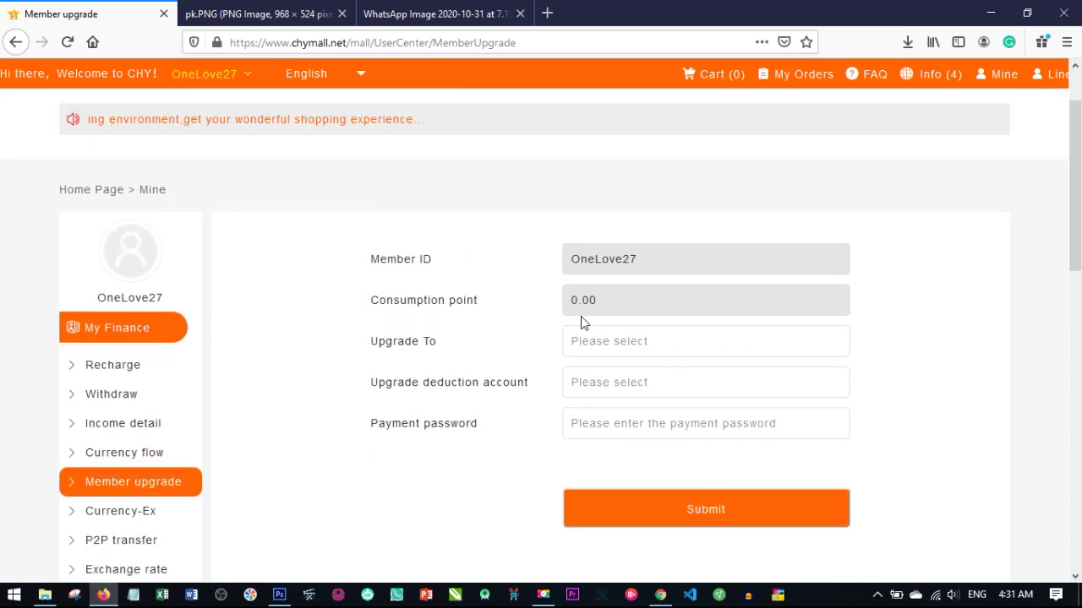
left_click(618, 353)
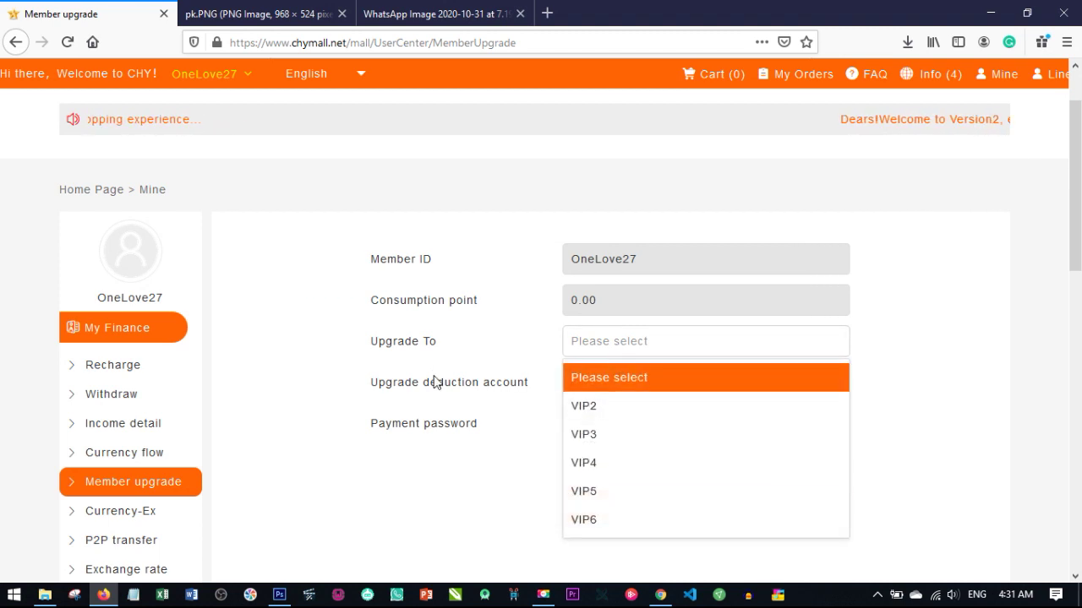
left_click(113, 376)
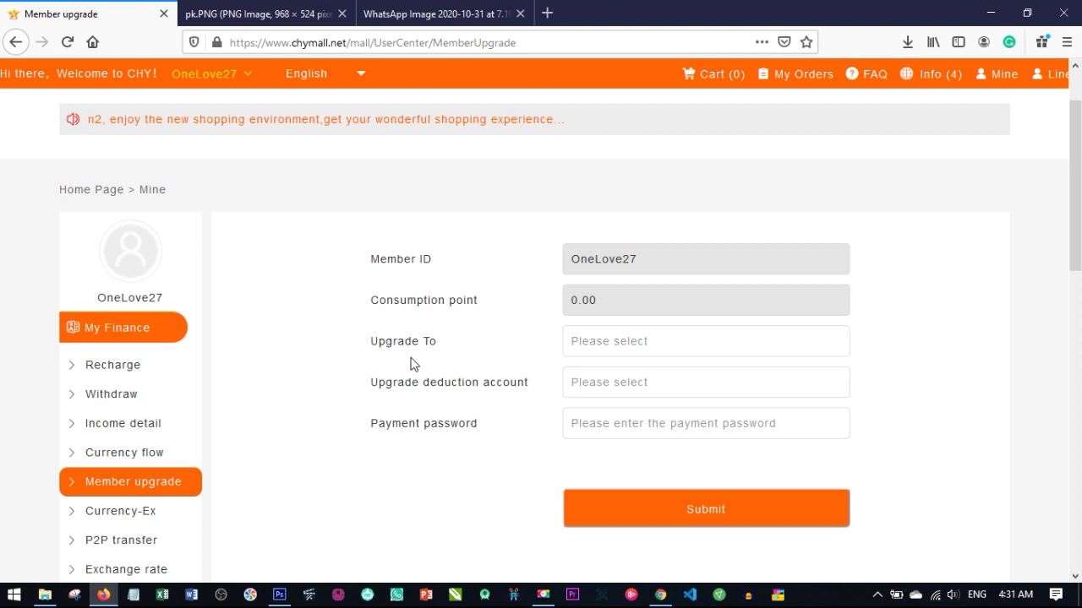
Step: Set the member upgrade to VIP2 with Consumption point as the deduction account, consulting the registration packages table in pk.PNG
left_click(224, 11)
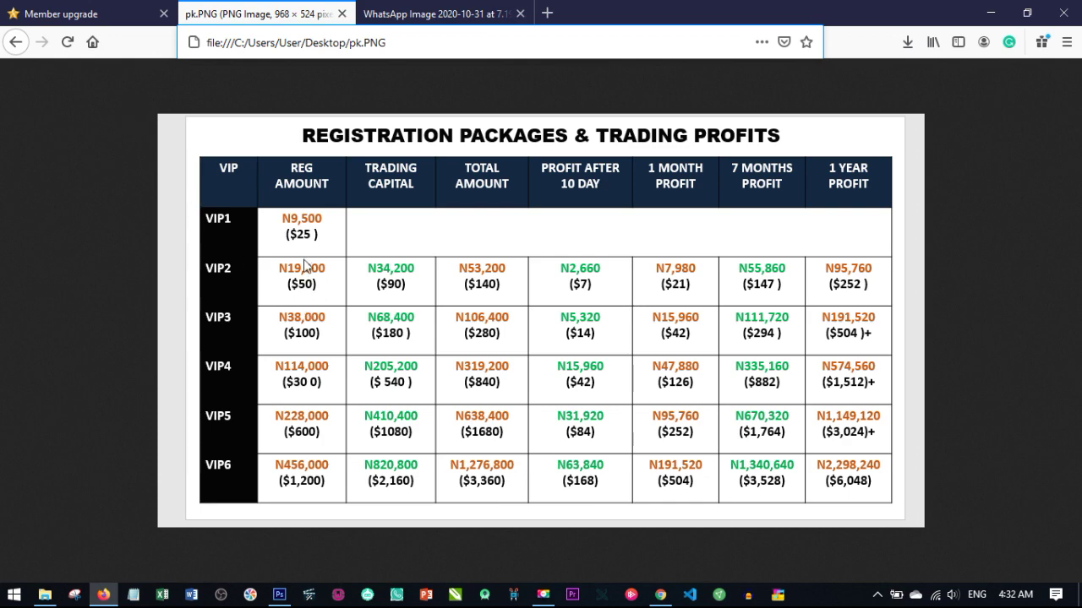
left_click(67, 16)
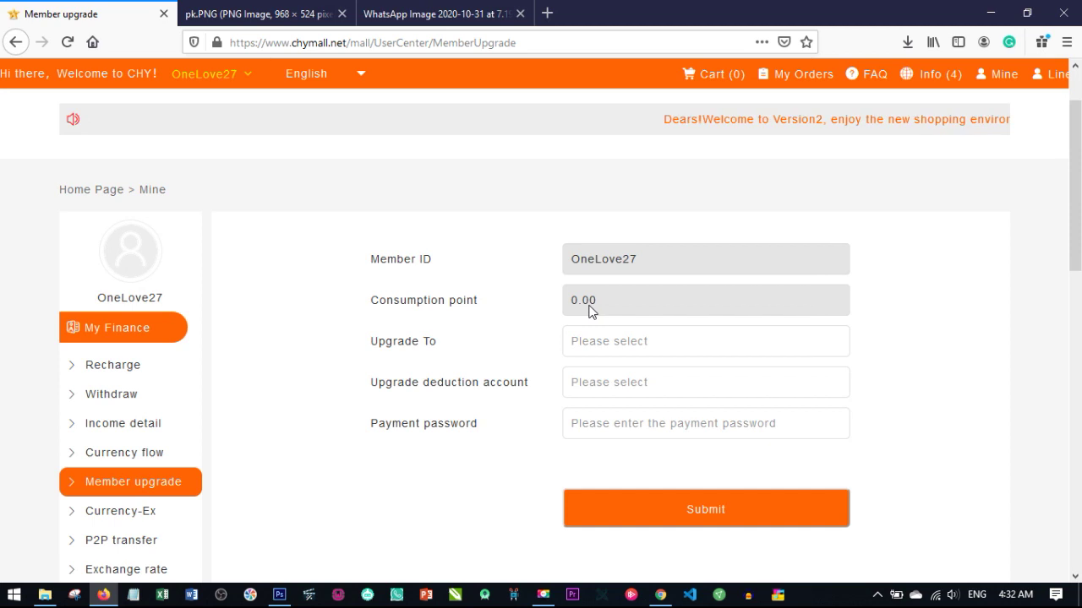
left_click(597, 345)
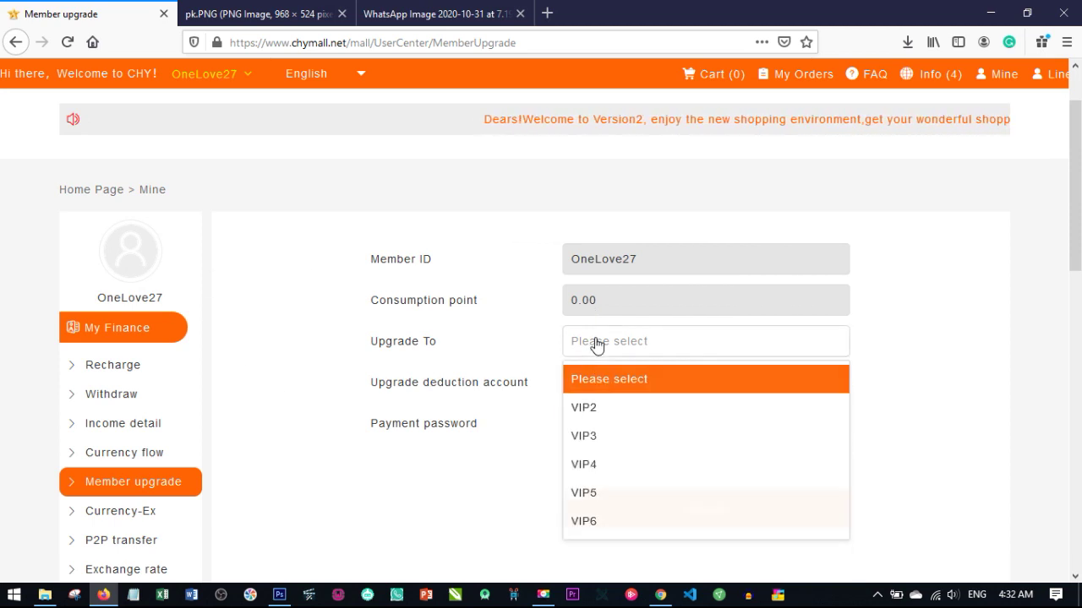
left_click(598, 414)
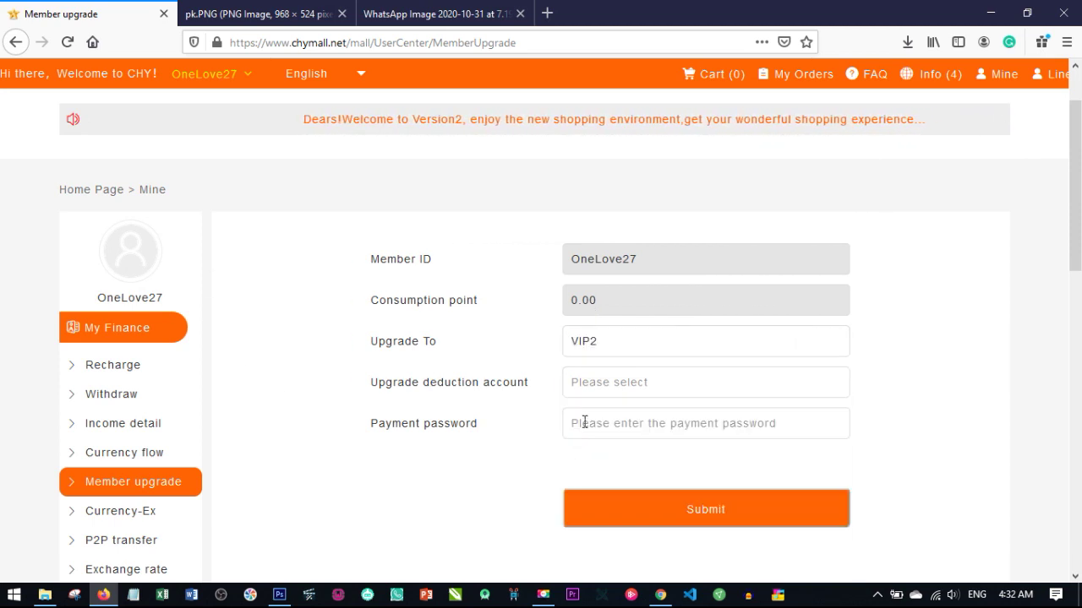
scroll(437, 386, "down", 2)
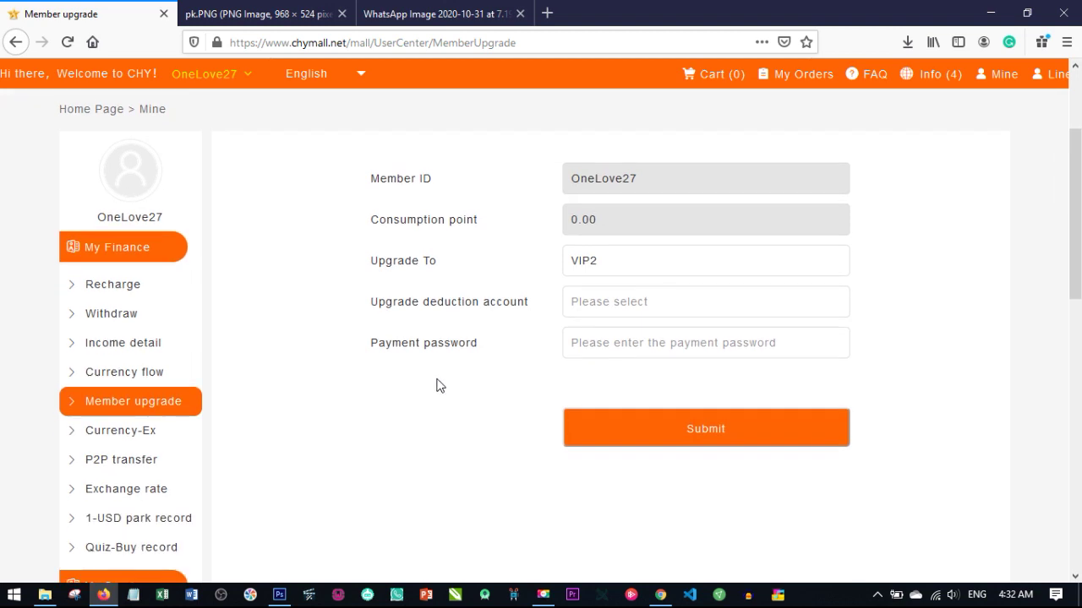
left_click(624, 311)
left_click(648, 367)
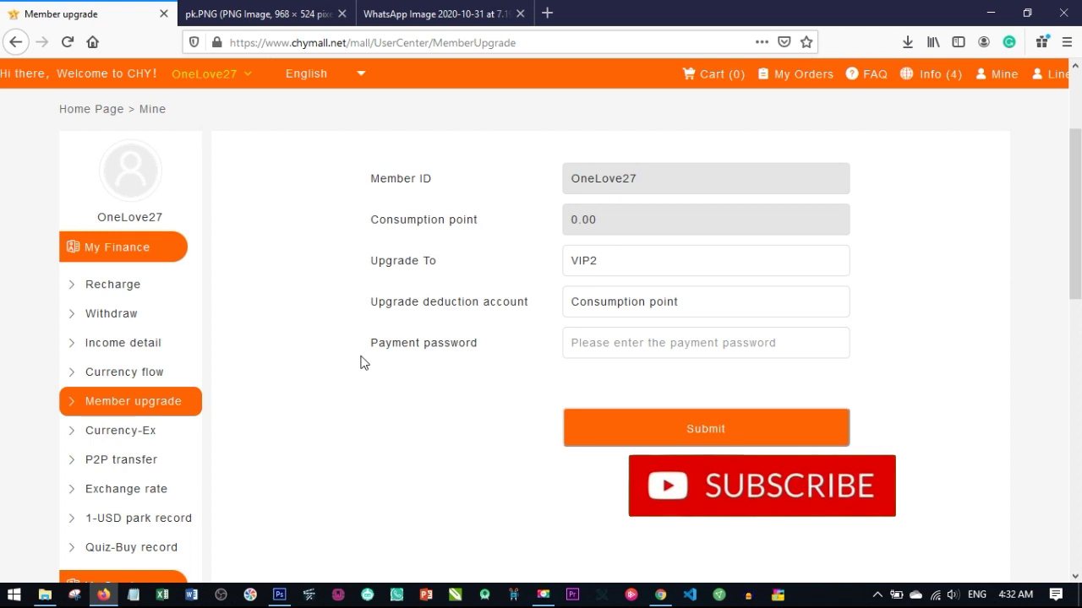
left_click(253, 14)
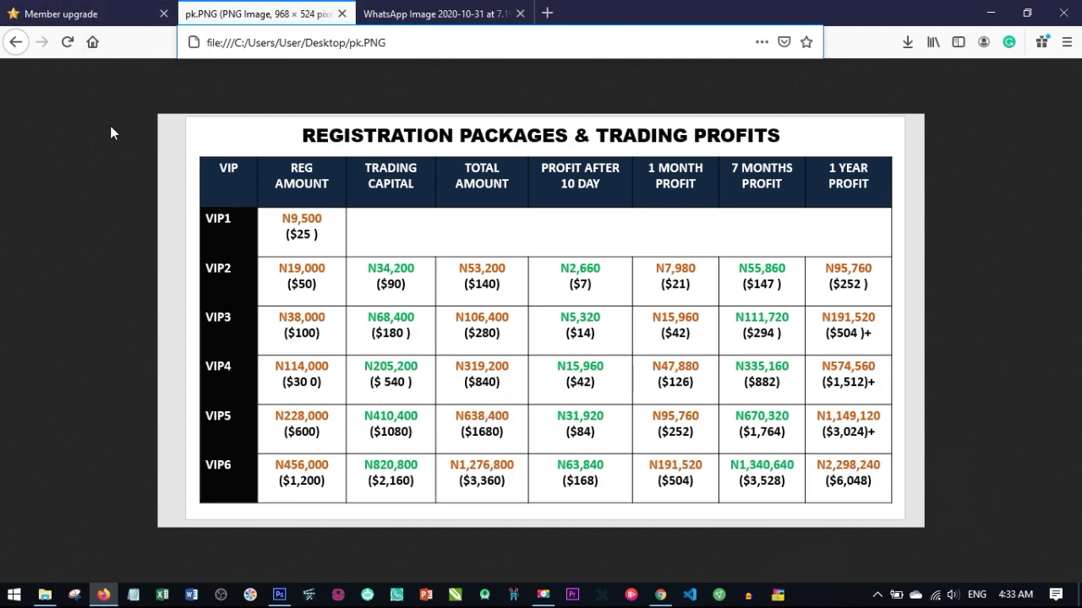
left_click(85, 21)
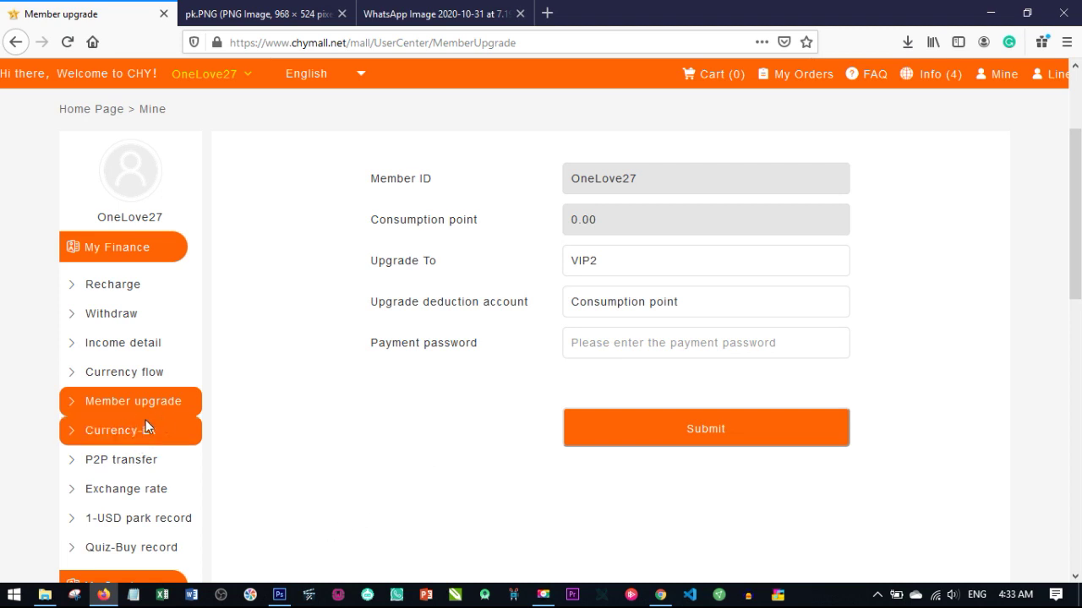
Step: Open the Currency-Ex page and review its point balances and exchange fields
scroll(217, 426, "down", 1)
scroll(217, 427, "down", 1)
left_click(127, 362)
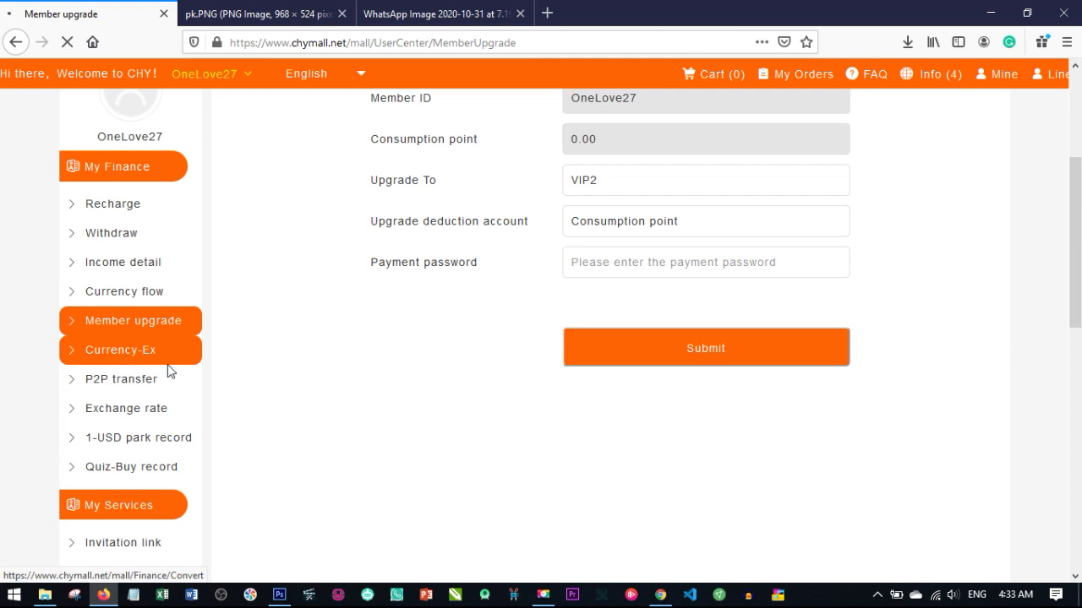
scroll(402, 365, "down", 3)
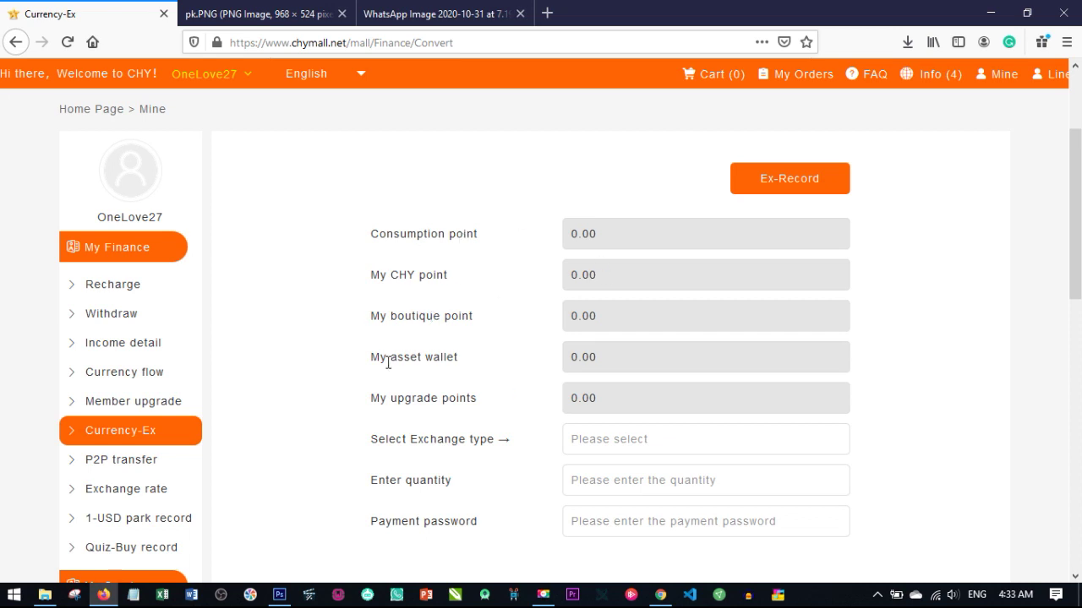
scroll(420, 394, "down", 1)
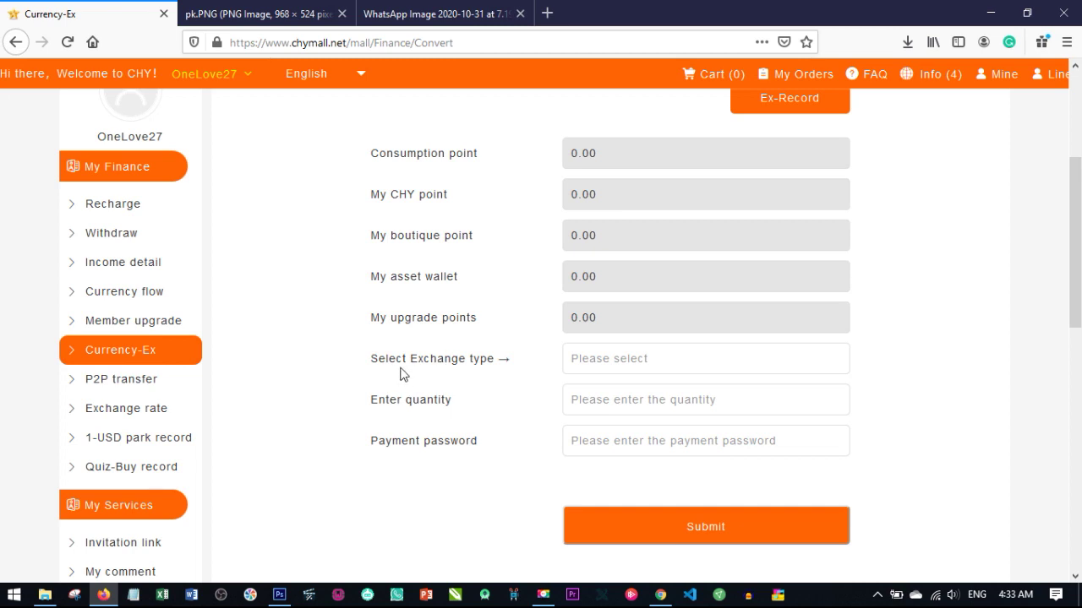
Step: Fill in the currency exchange with type CHY point → Consumption point and quantity 600, checking the packages table before choosing the type
left_click(651, 368)
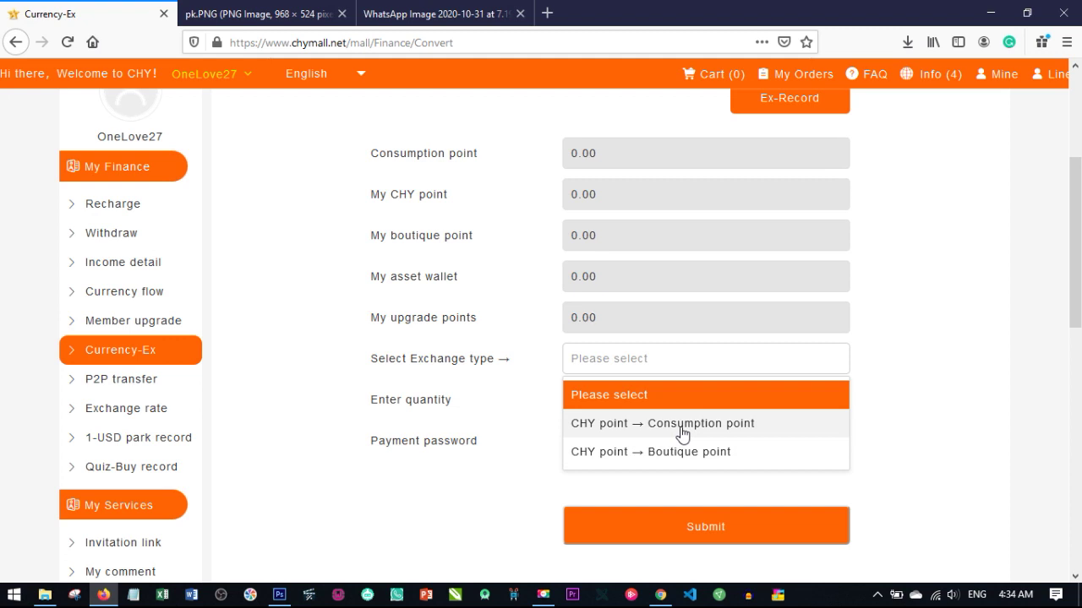
left_click(277, 19)
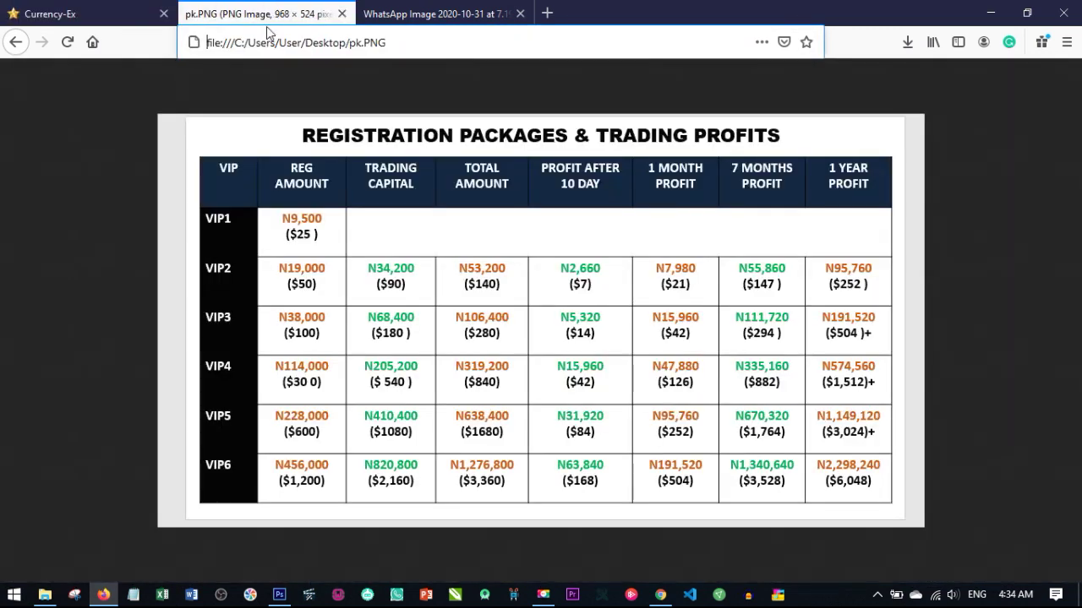
key("ctrl+shift+Tab")
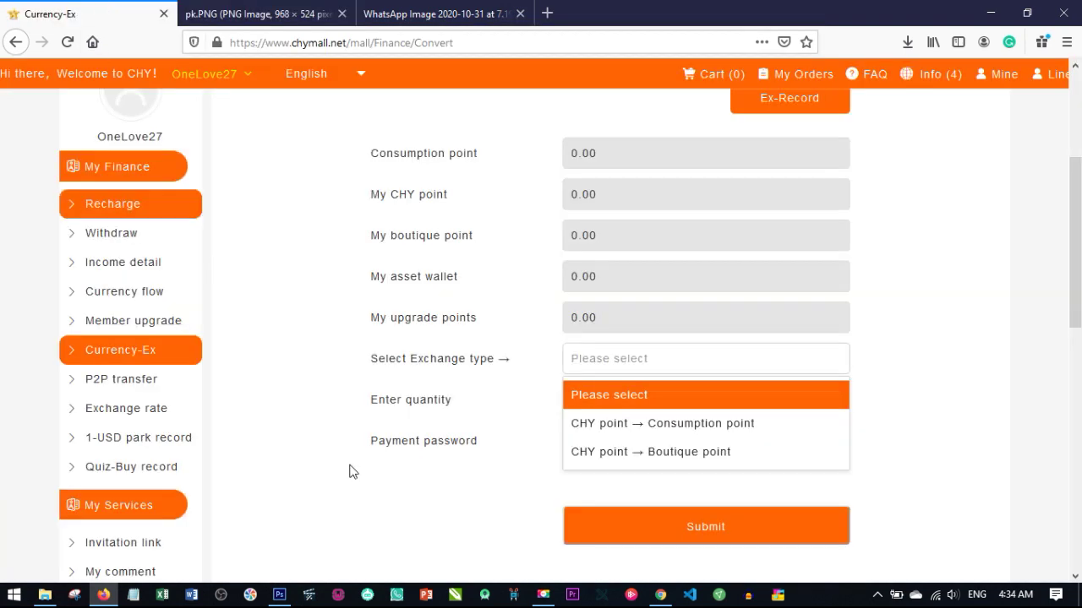
left_click(634, 425)
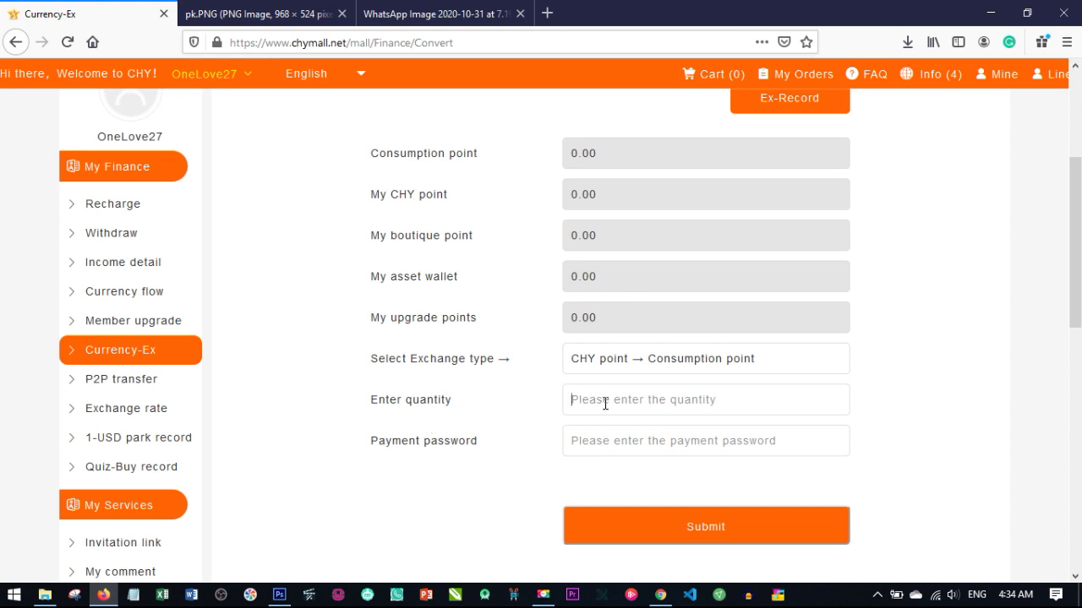
type("600")
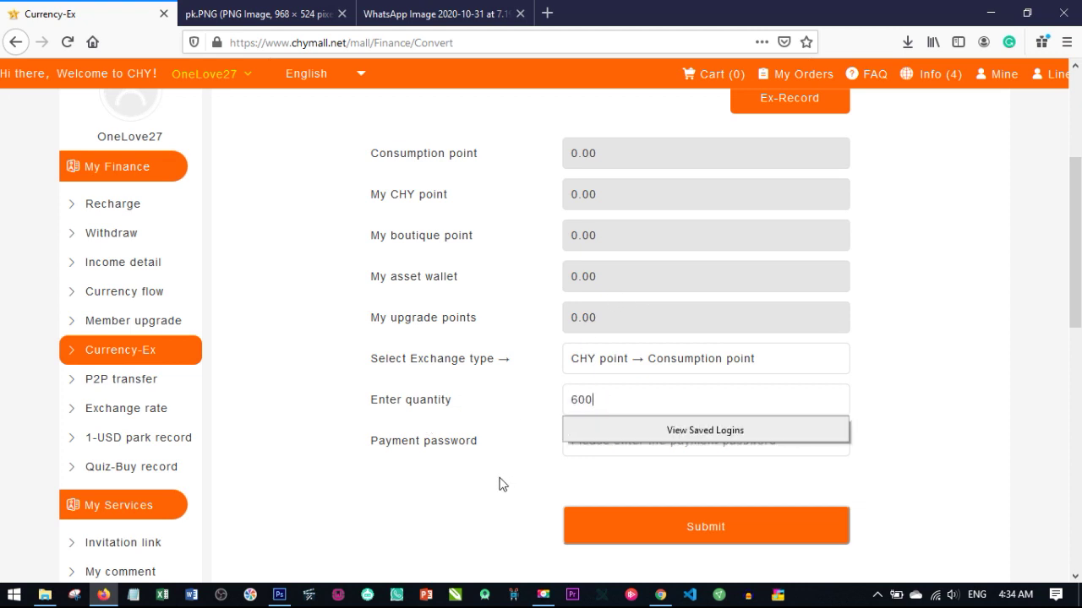
left_click(616, 452)
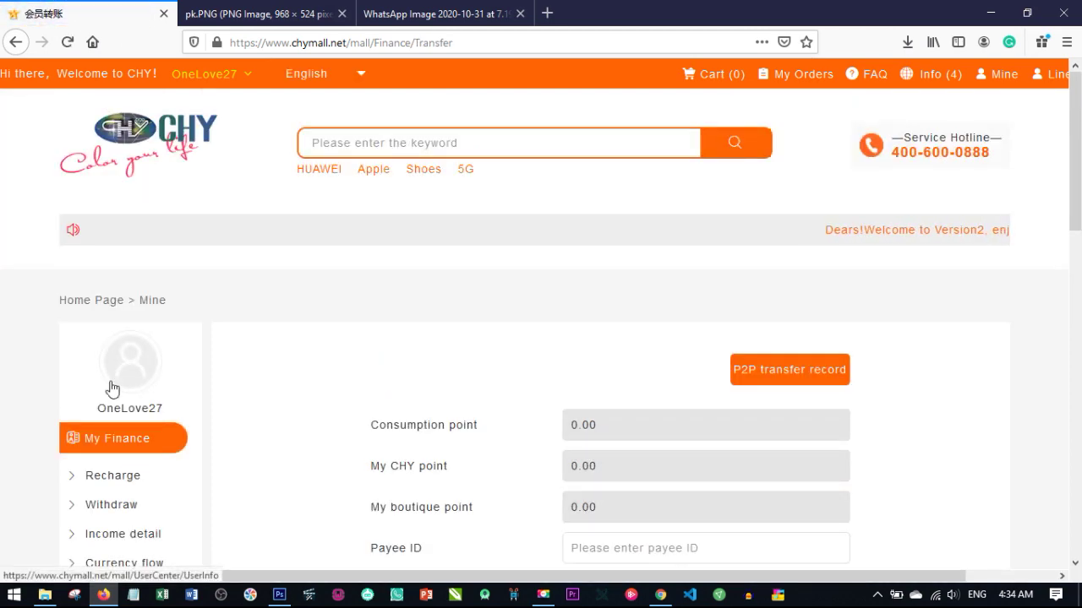
Step: Choose CHY point as the exchange type in the P2P transfer form, checking the other available types
scroll(481, 438, "down", 1)
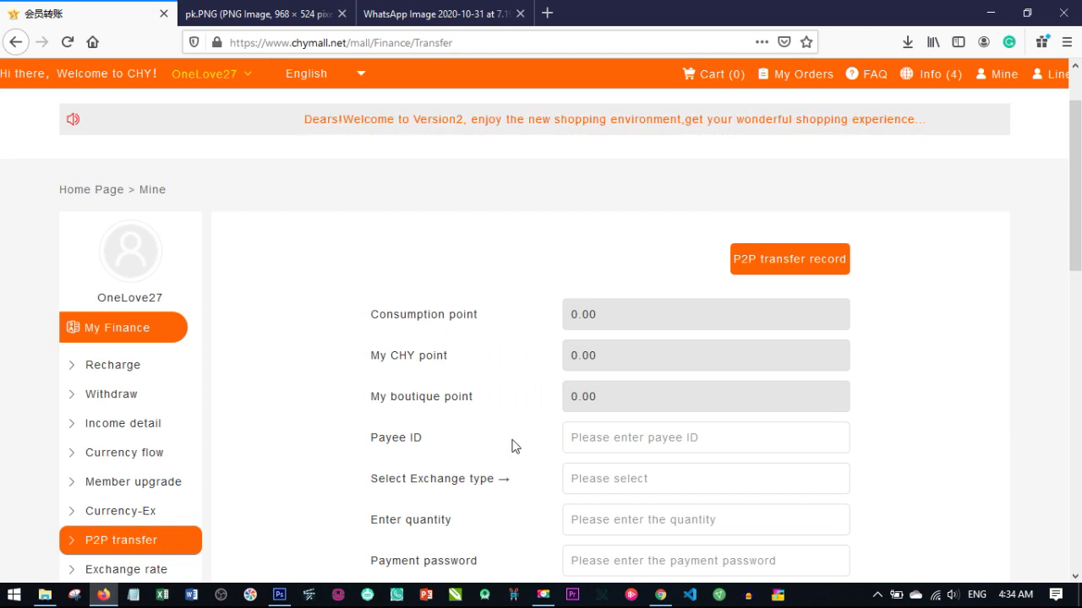
scroll(180, 475, "down", 3)
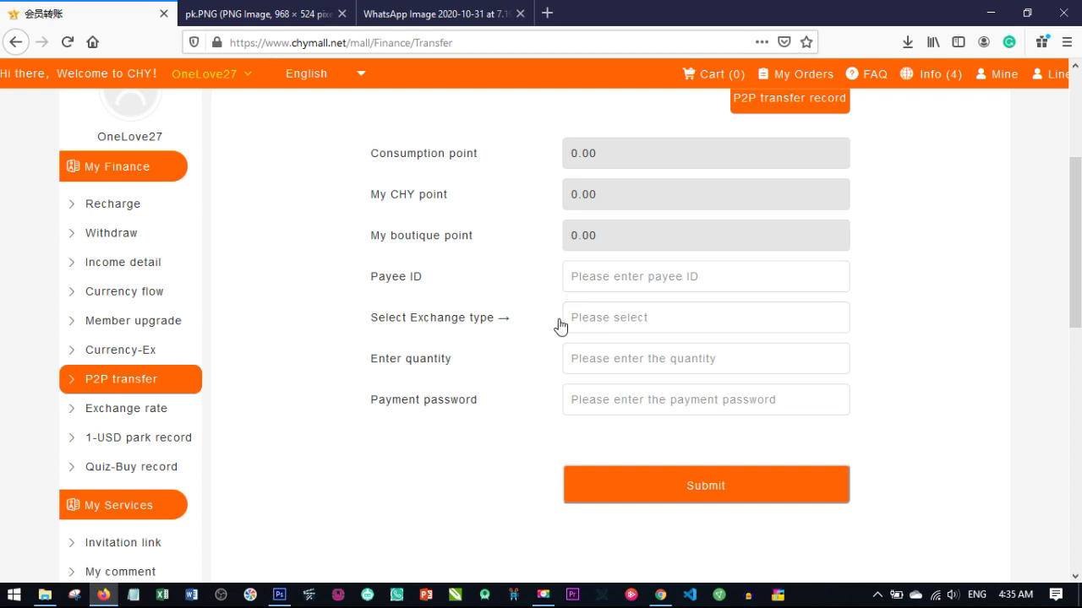
left_click(606, 320)
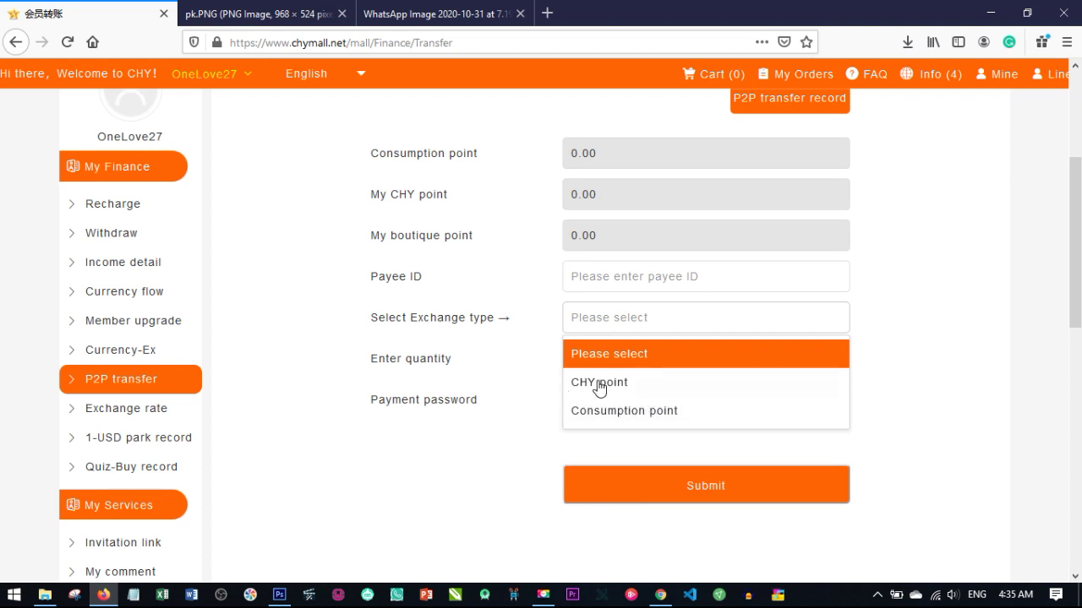
left_click(605, 383)
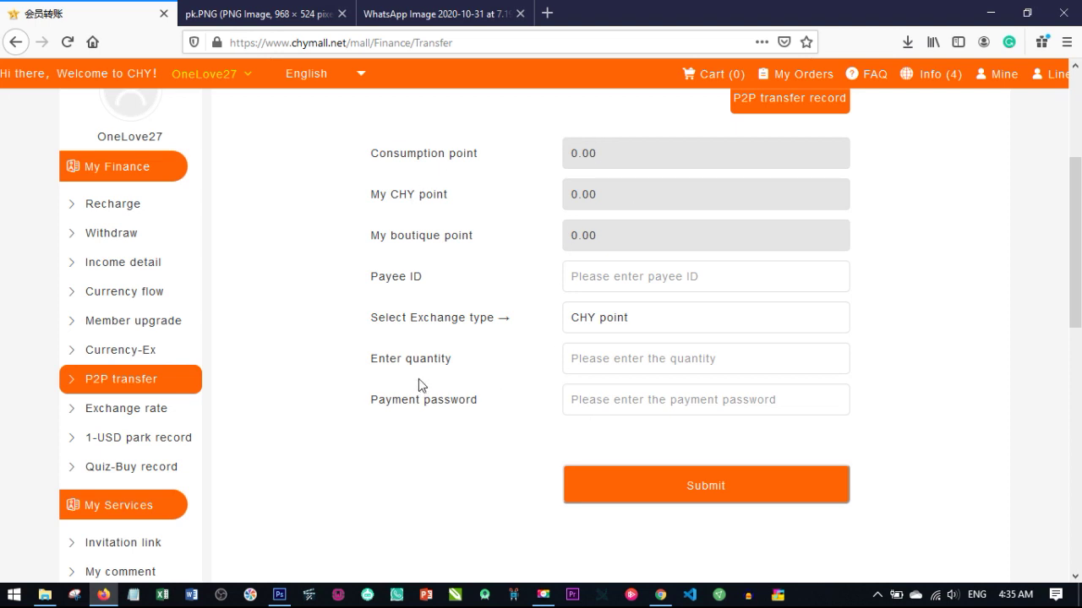
left_click(606, 327)
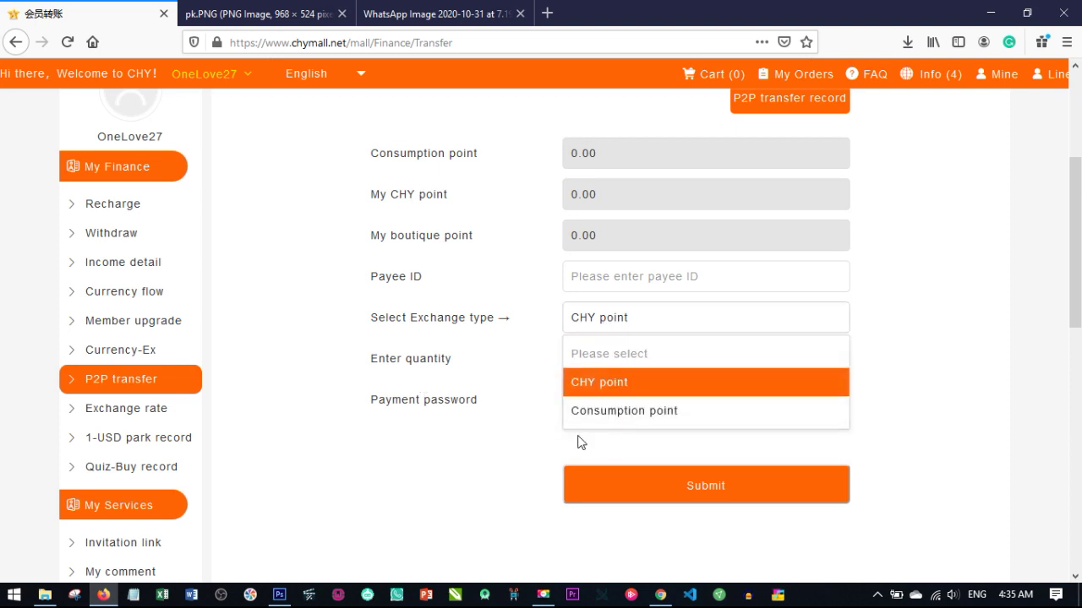
left_click(519, 460)
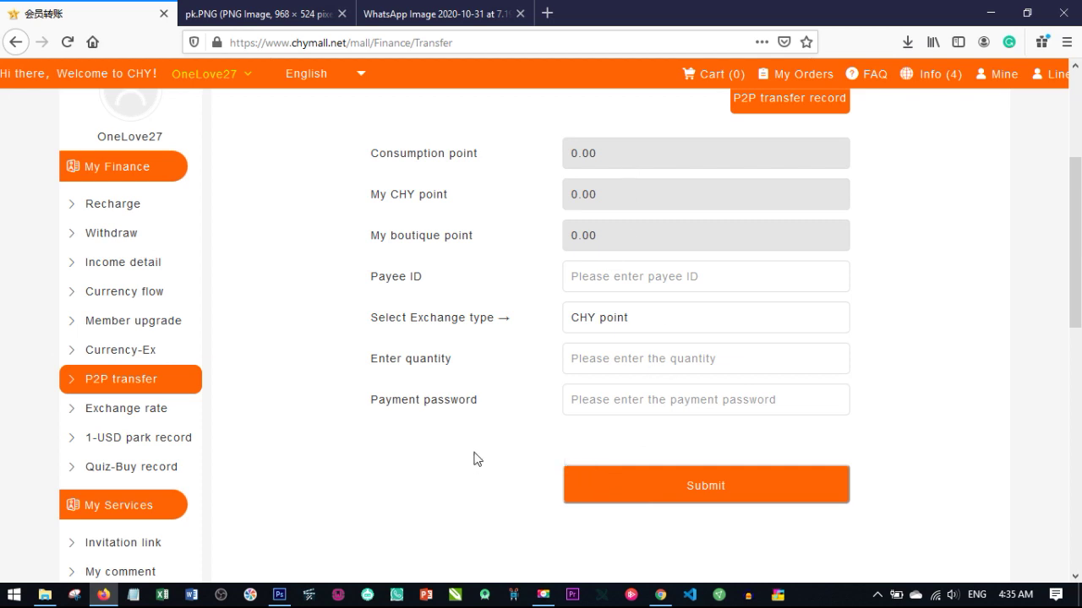
Step: Open the Exchange rate page and review its currency holding field and the list of target currencies
scroll(464, 435, "down", 2)
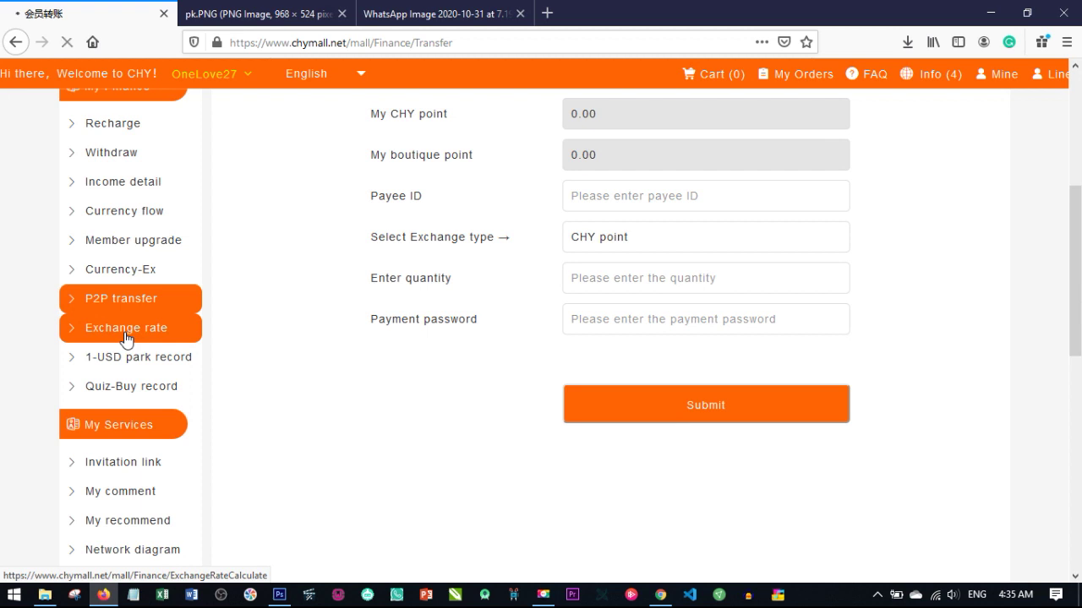
scroll(572, 372, "down", 4)
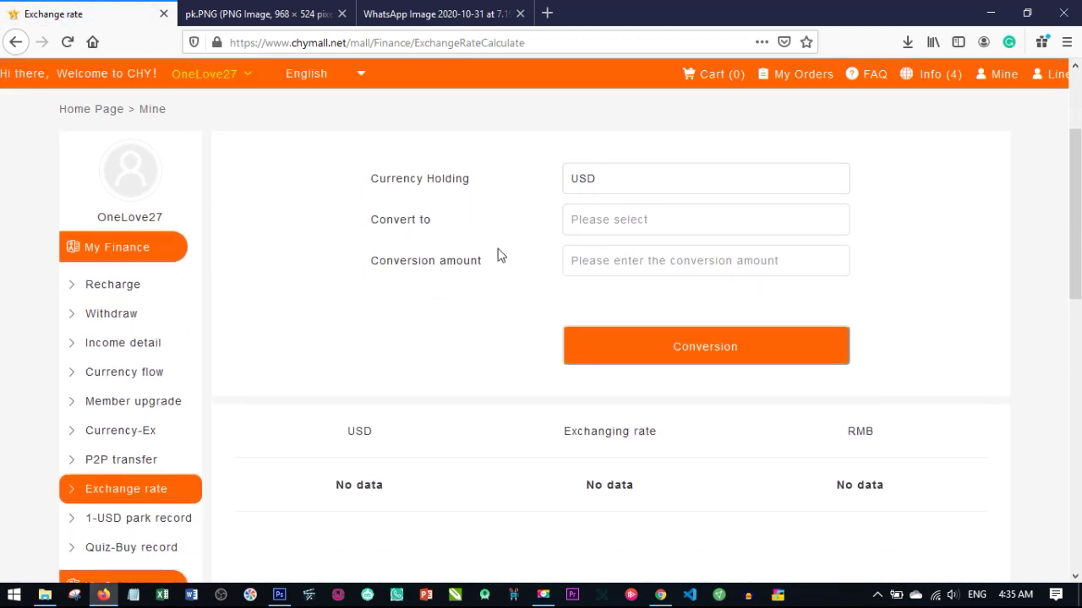
left_click(637, 182)
left_click(502, 279)
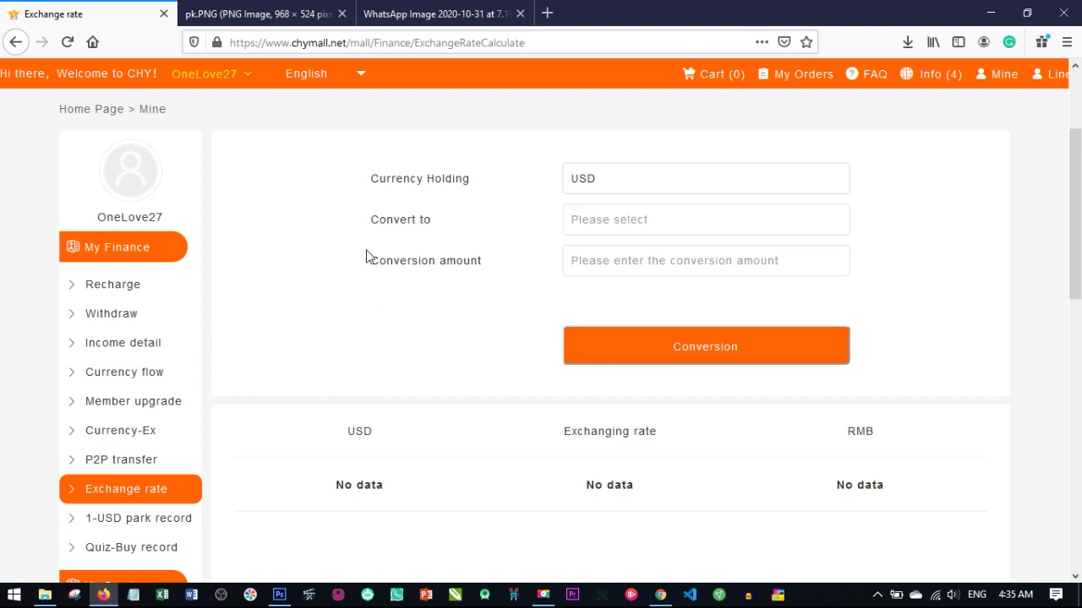
left_click(584, 224)
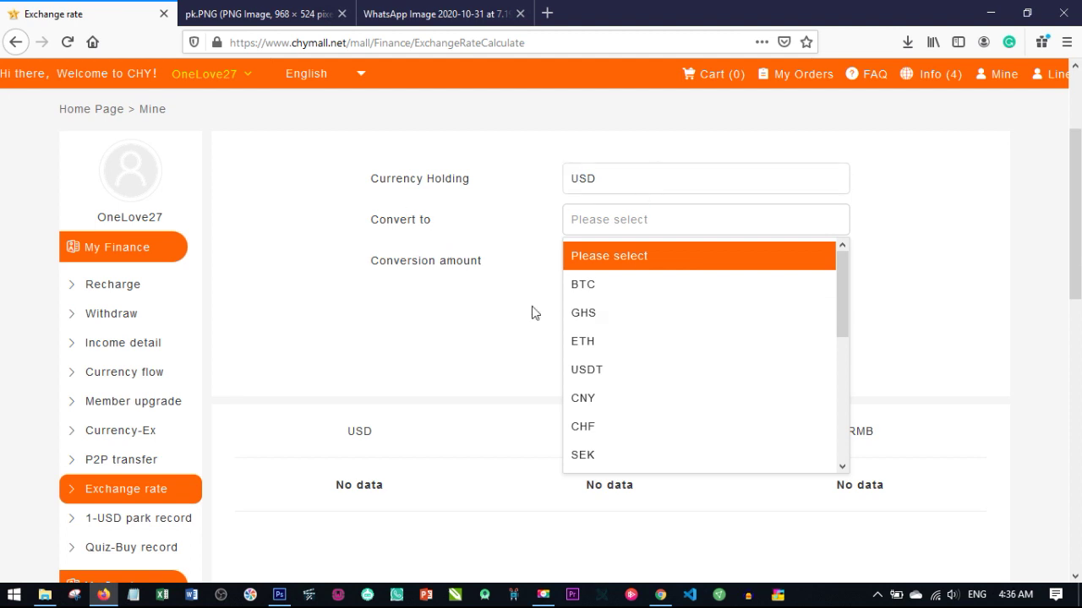
left_click(479, 333)
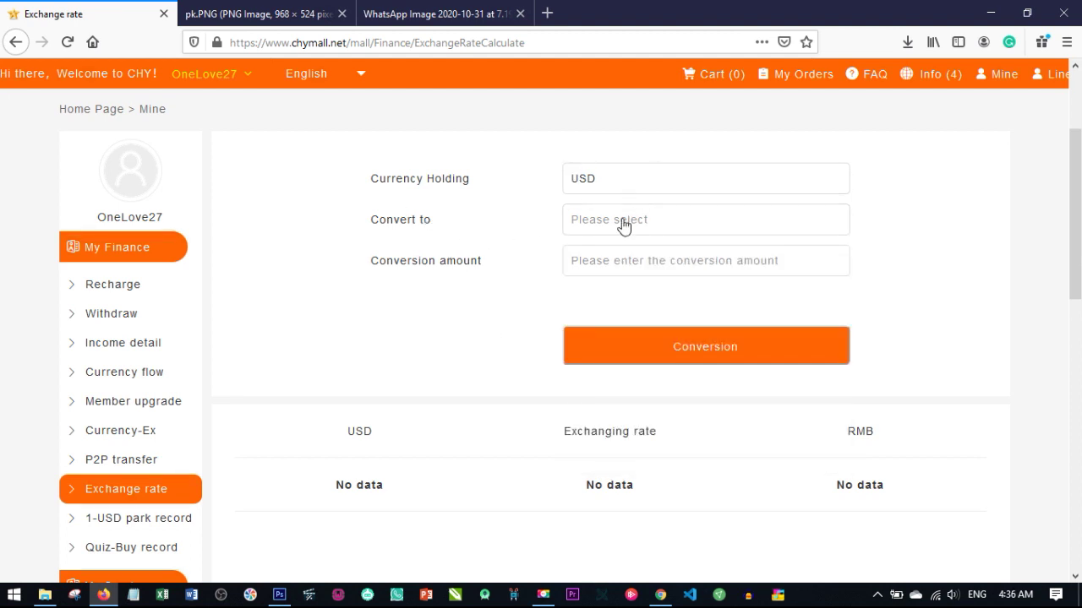
Step: Calculate the conversion of 400 USD to BTC
left_click(630, 221)
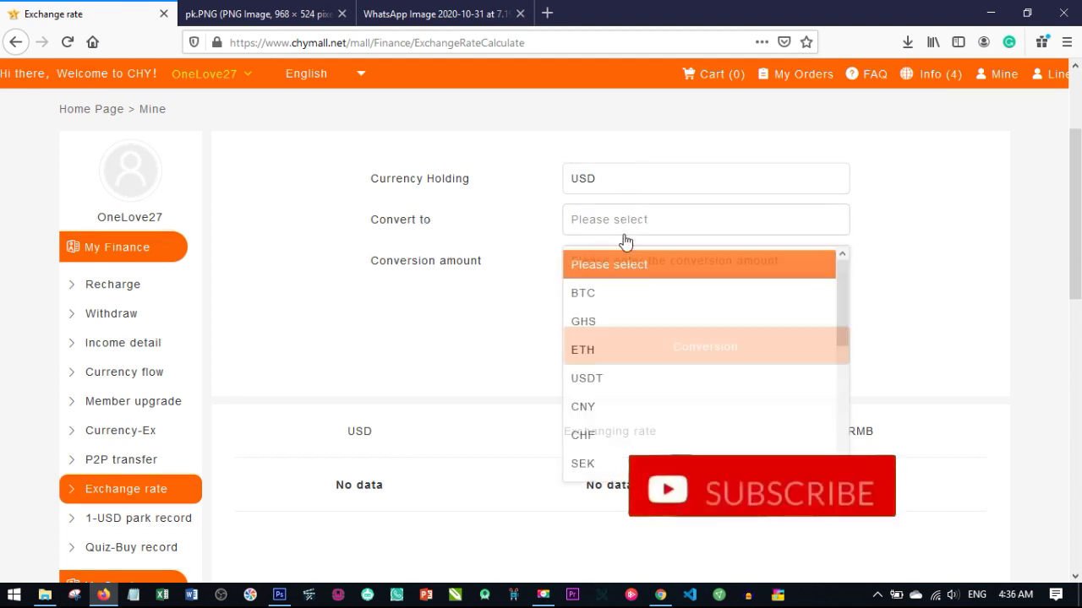
left_click(591, 288)
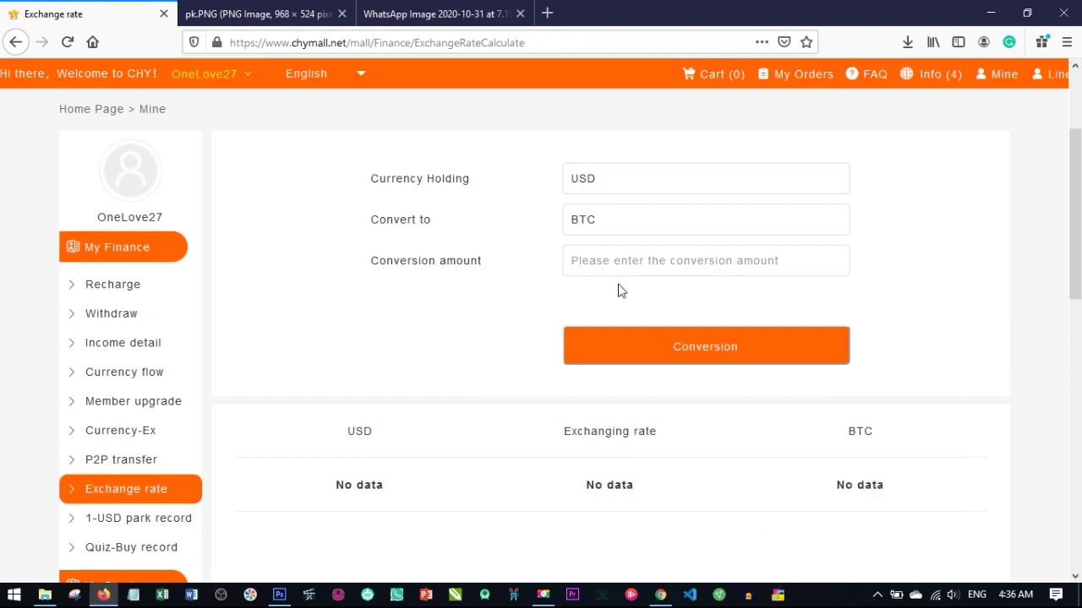
type("4")
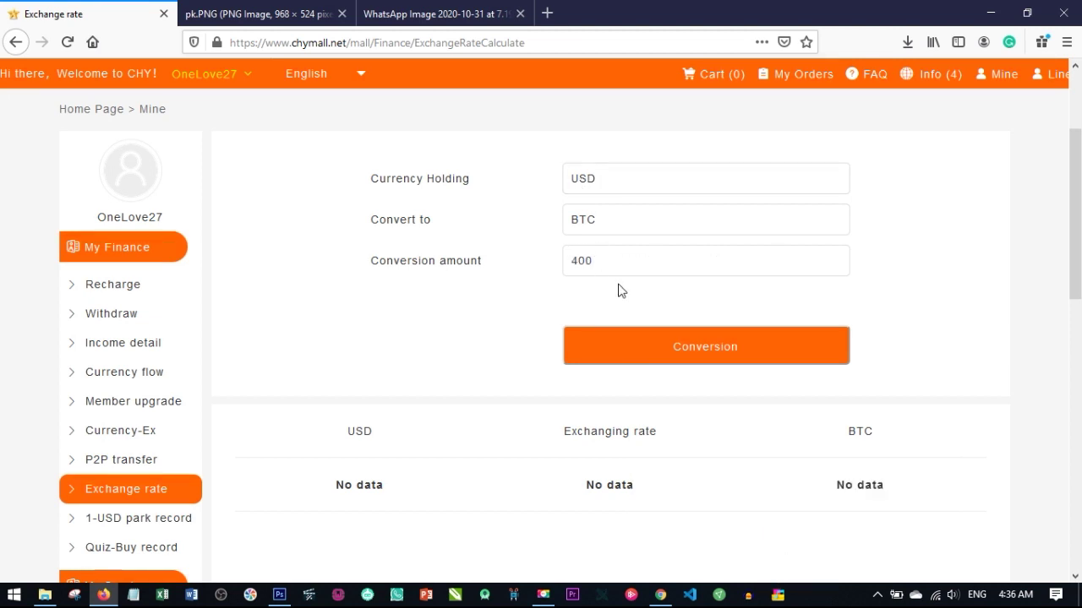
type("00")
left_click(705, 347)
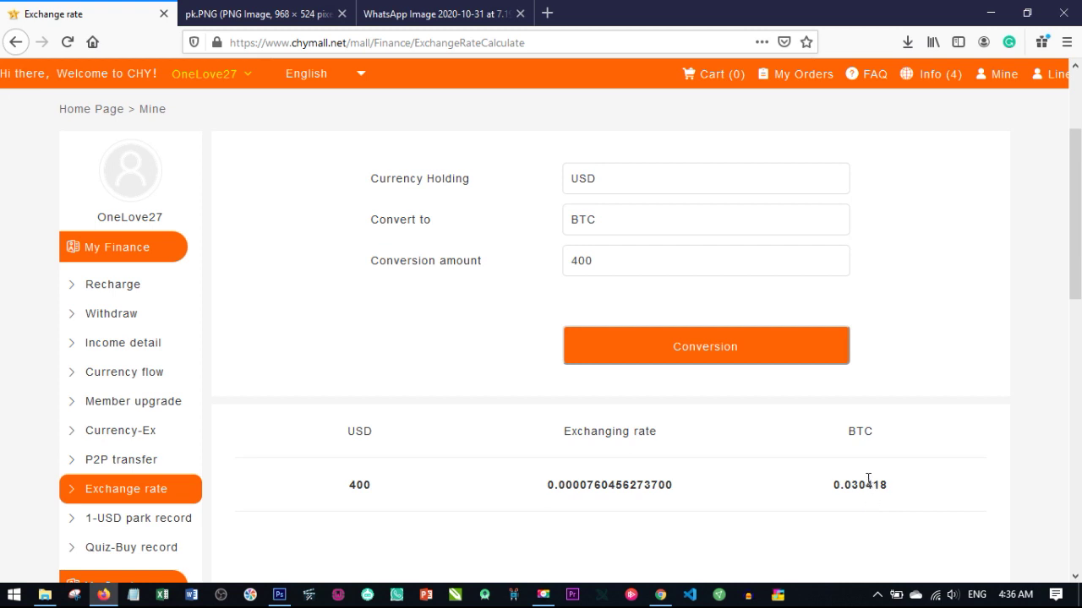
Step: Change the target currency to NGN, trying GHS and ETH first, and calculate the conversion of the same amount
left_click(635, 227)
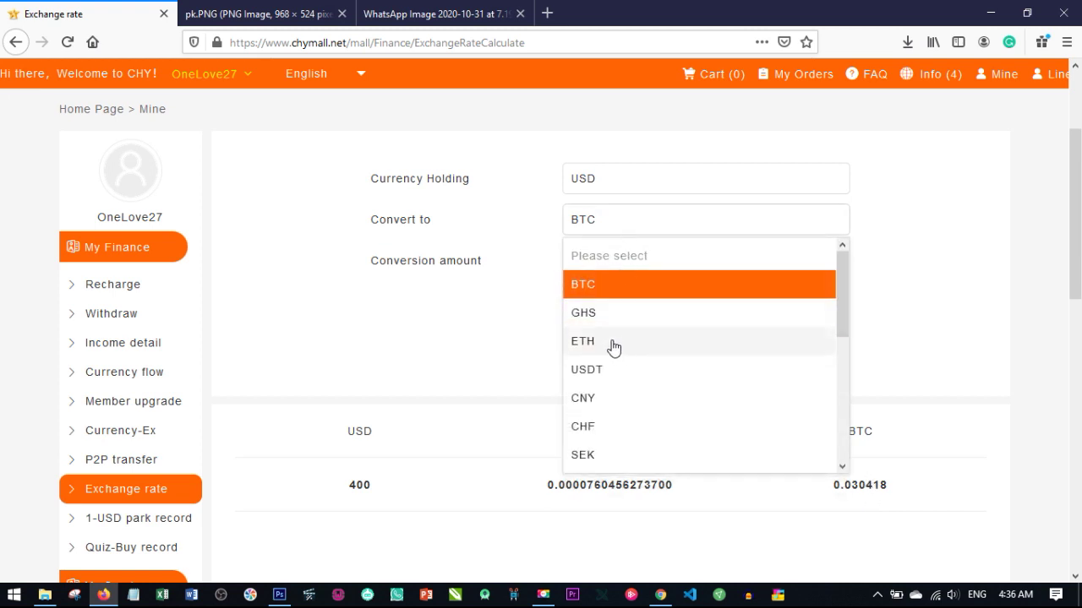
left_click(587, 315)
left_click(603, 225)
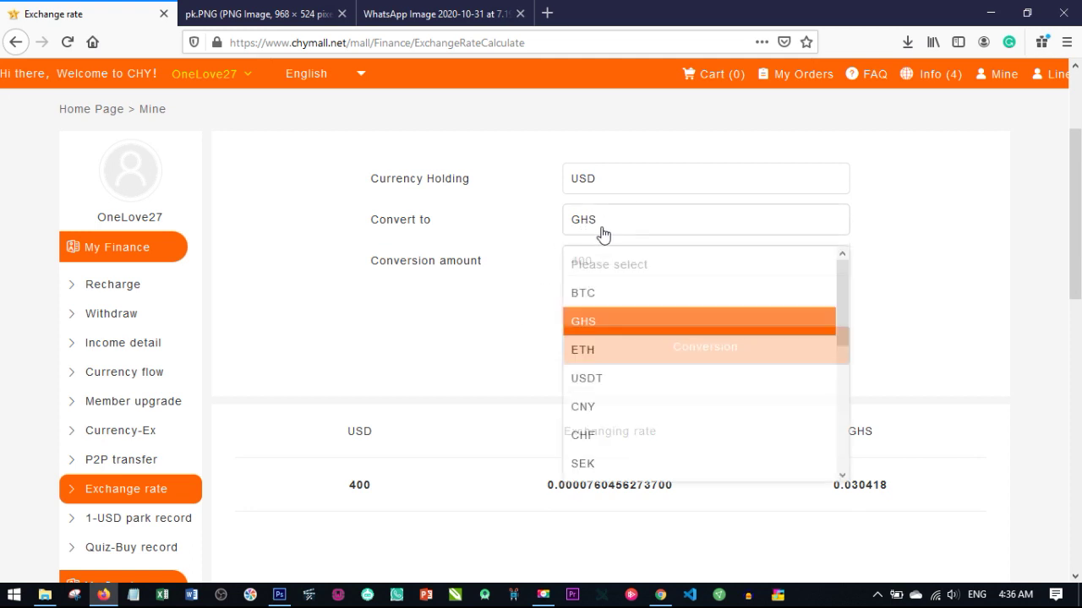
left_click(596, 342)
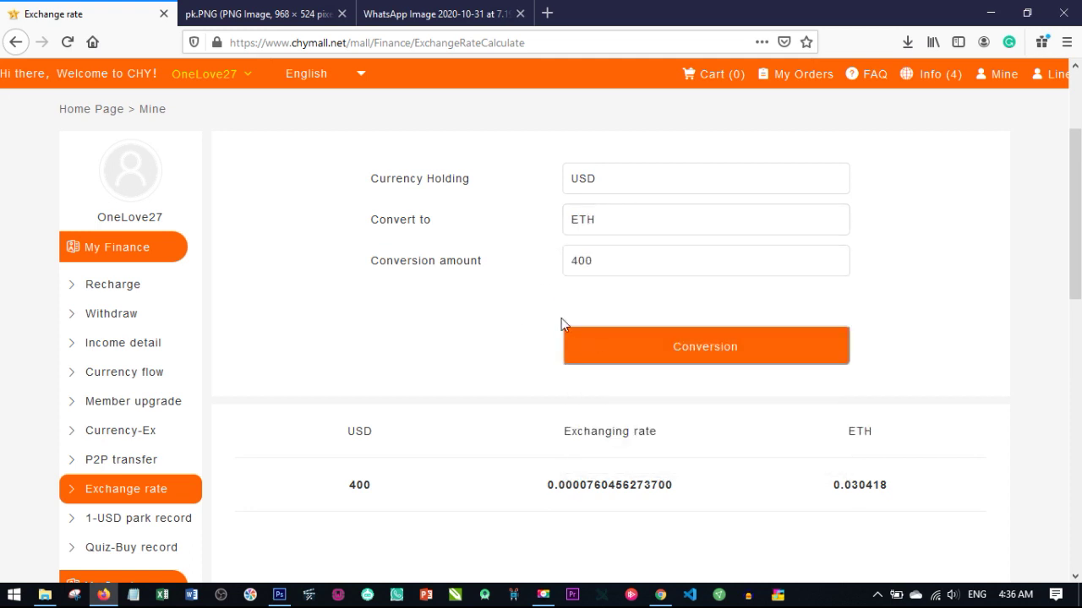
left_click(615, 225)
scroll(622, 395, "down", 1)
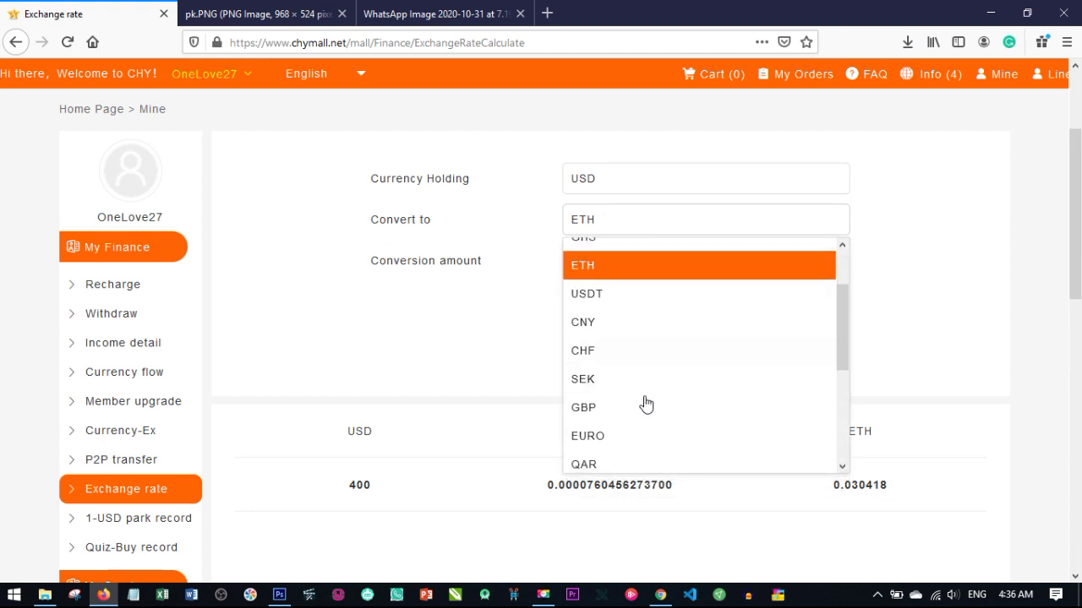
scroll(634, 397, "down", 4)
left_click(596, 347)
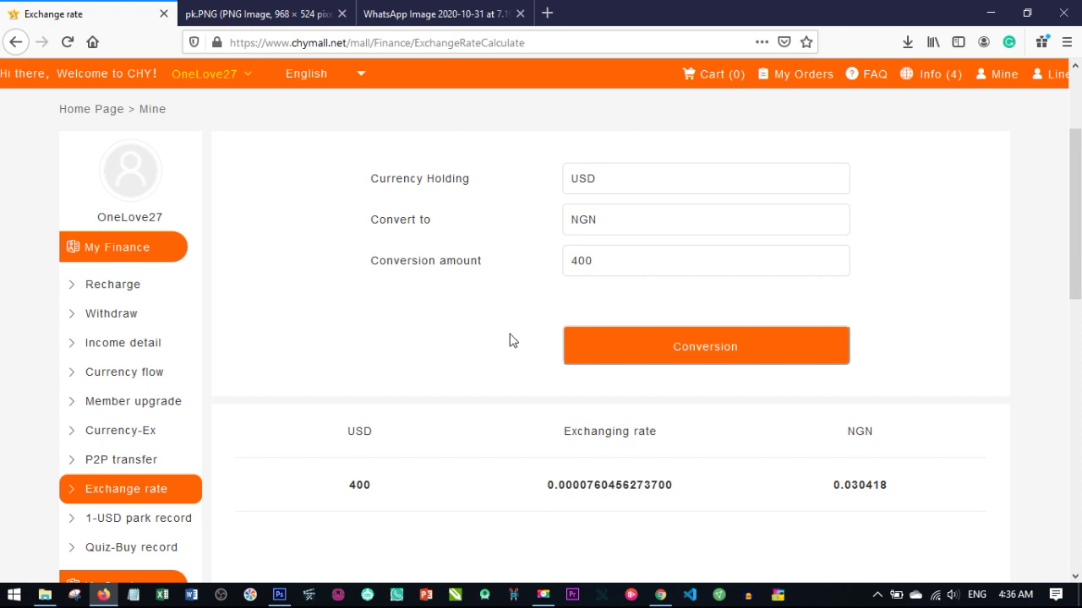
left_click(679, 341)
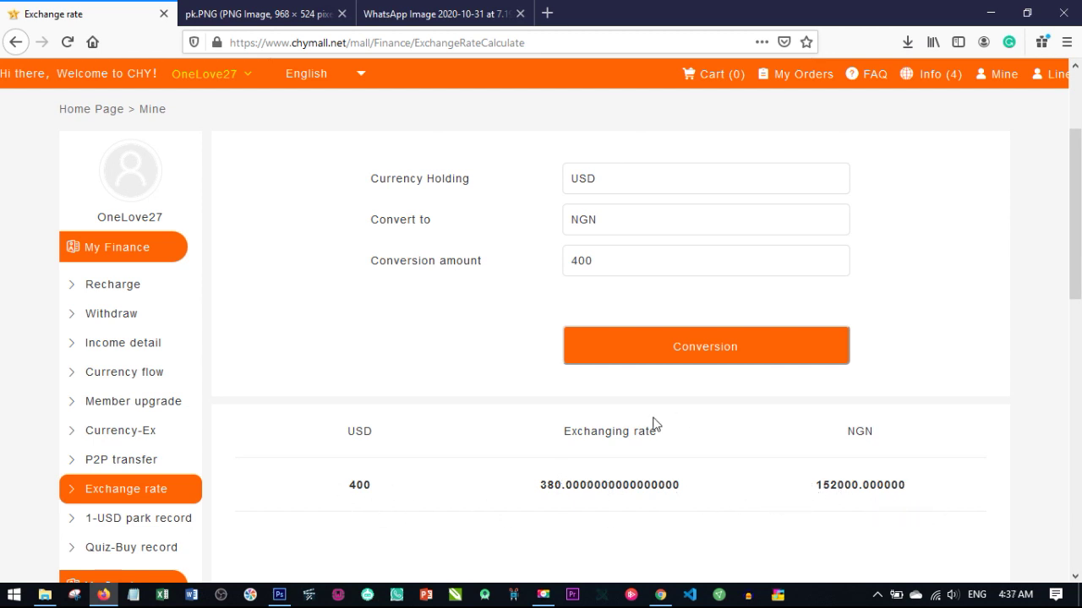
Step: Open the 1-USD park record page and examine its participation and winning status table
scroll(653, 424, "down", 2)
scroll(597, 159, "up", 3)
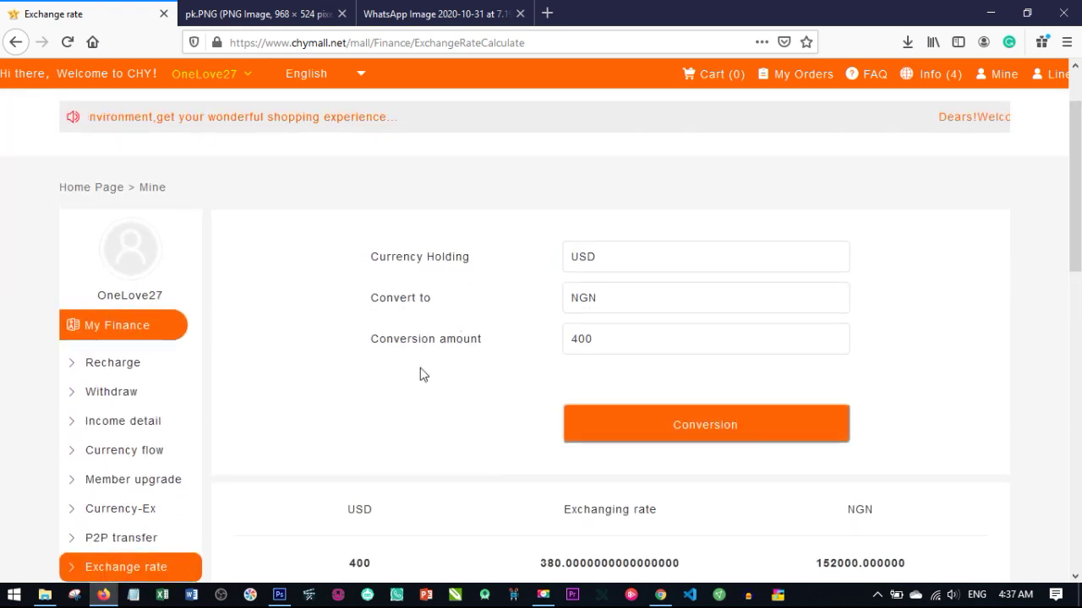
scroll(180, 452, "down", 2)
scroll(229, 426, "down", 1)
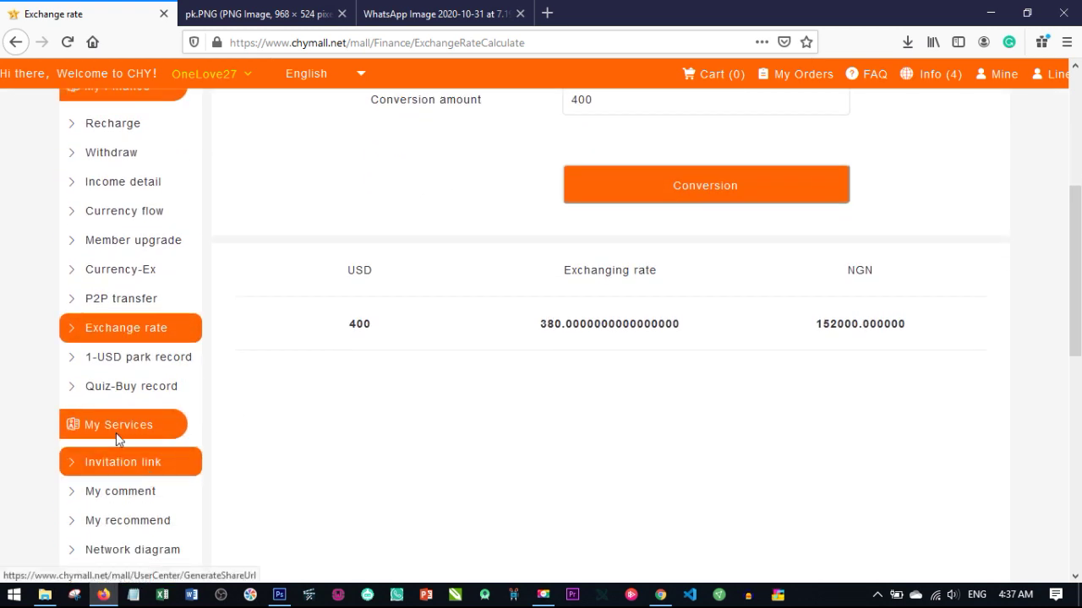
left_click(137, 362)
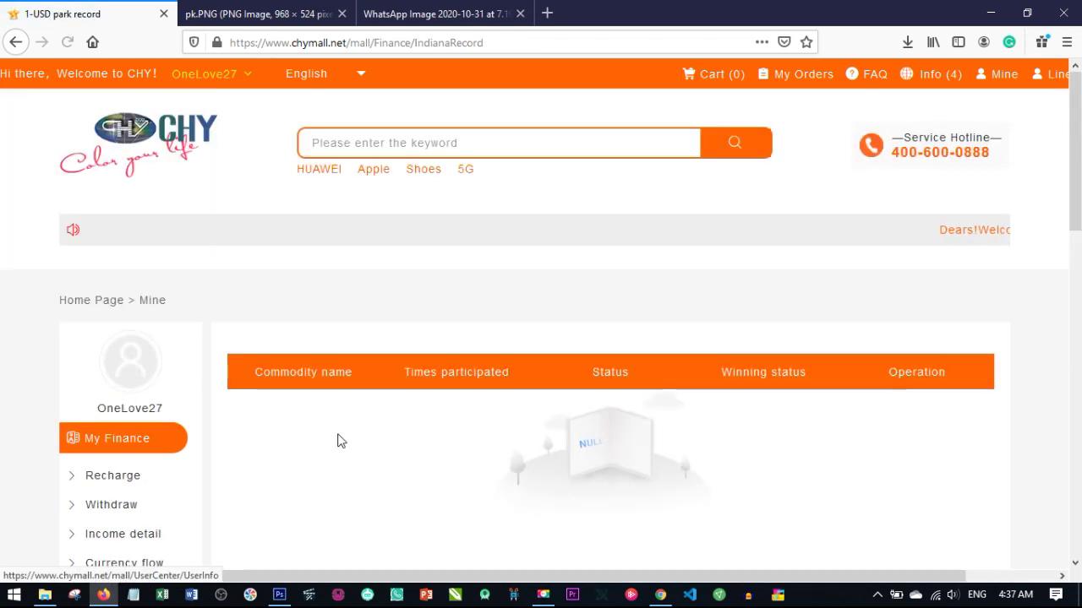
scroll(203, 431, "down", 2)
scroll(519, 314, "up", 2)
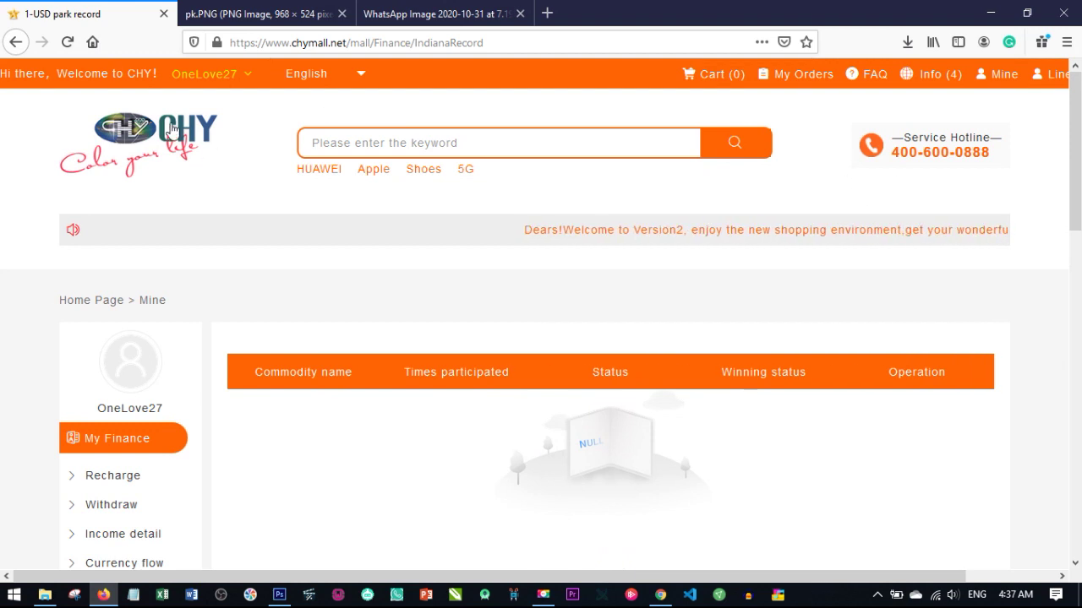
scroll(673, 312, "down", 2)
scroll(674, 312, "down", 1)
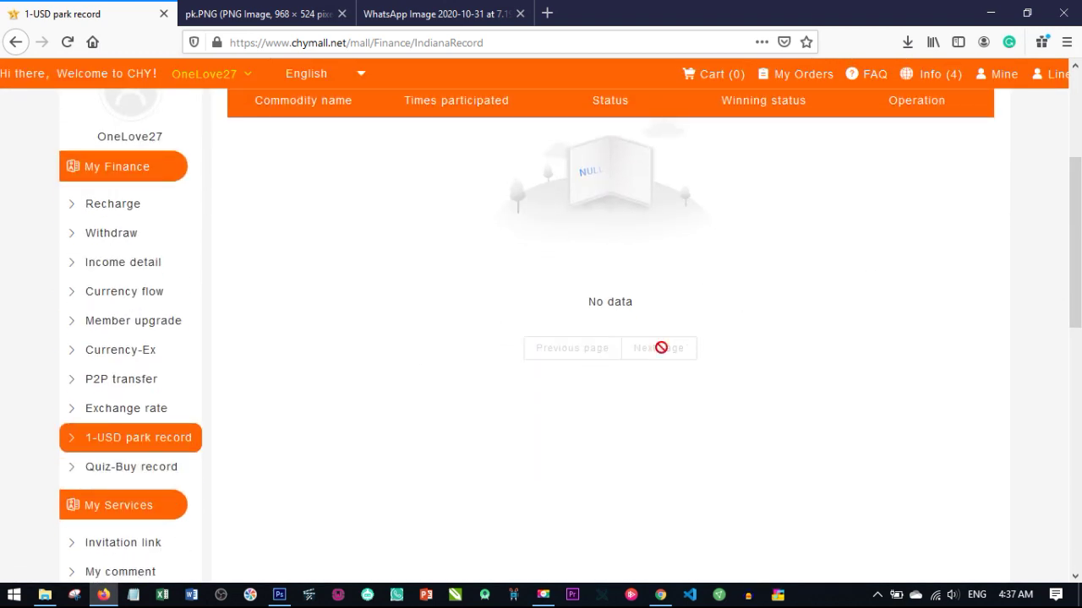
scroll(686, 338, "up", 3)
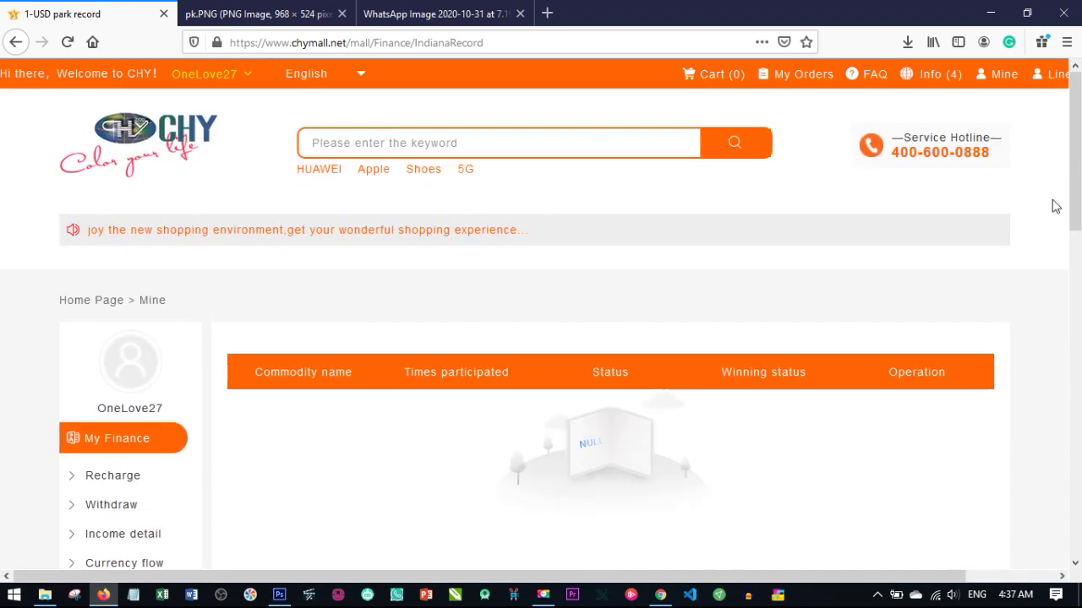
scroll(332, 270, "down", 3)
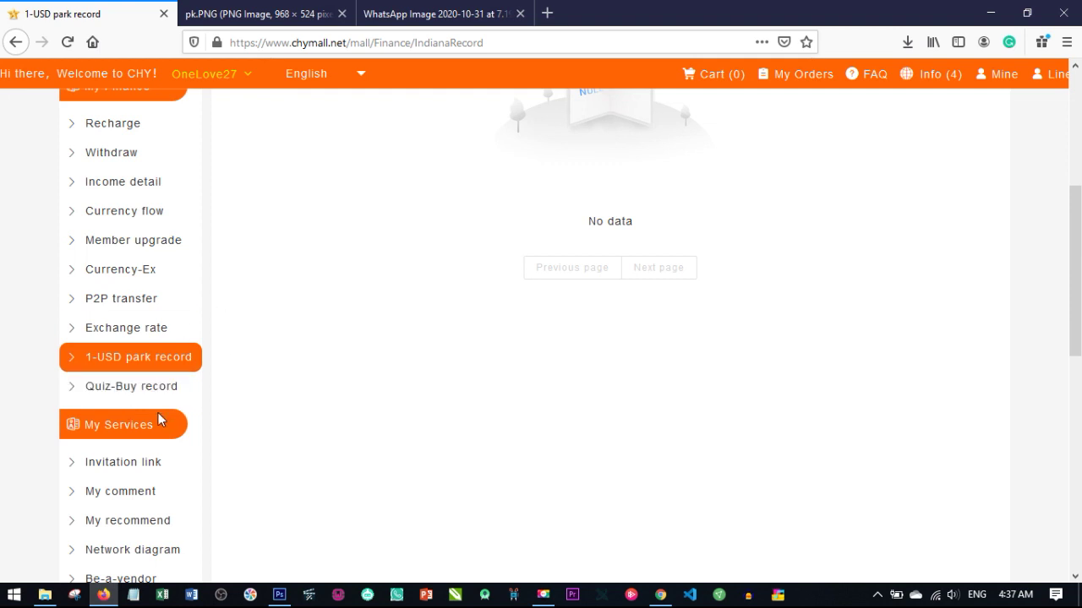
scroll(563, 379, "up", 3)
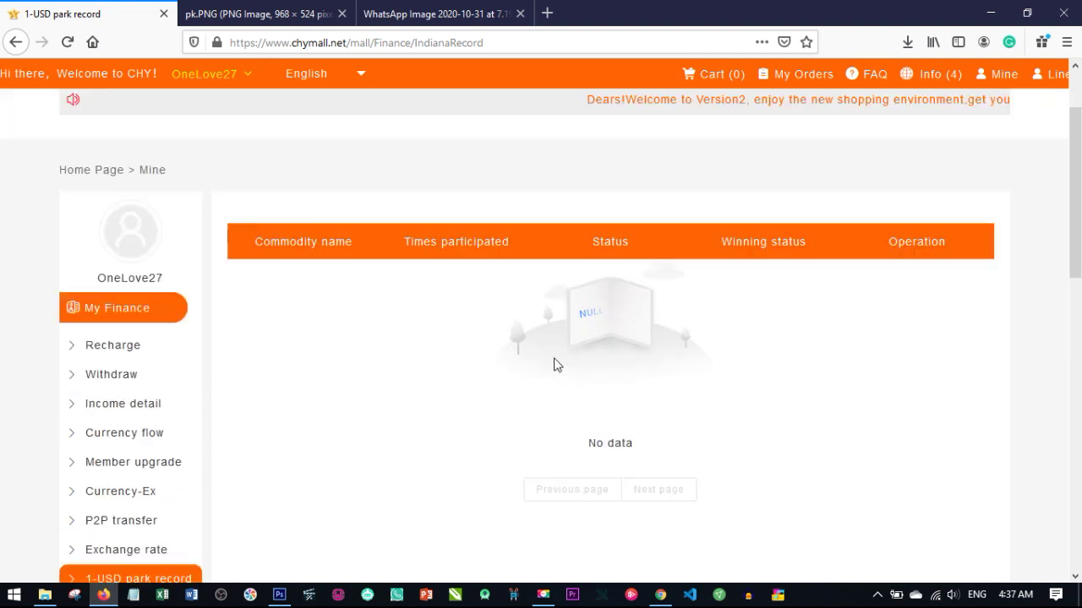
Step: Return to the mall home page and open the Personal Center from the account summary
left_click(190, 161)
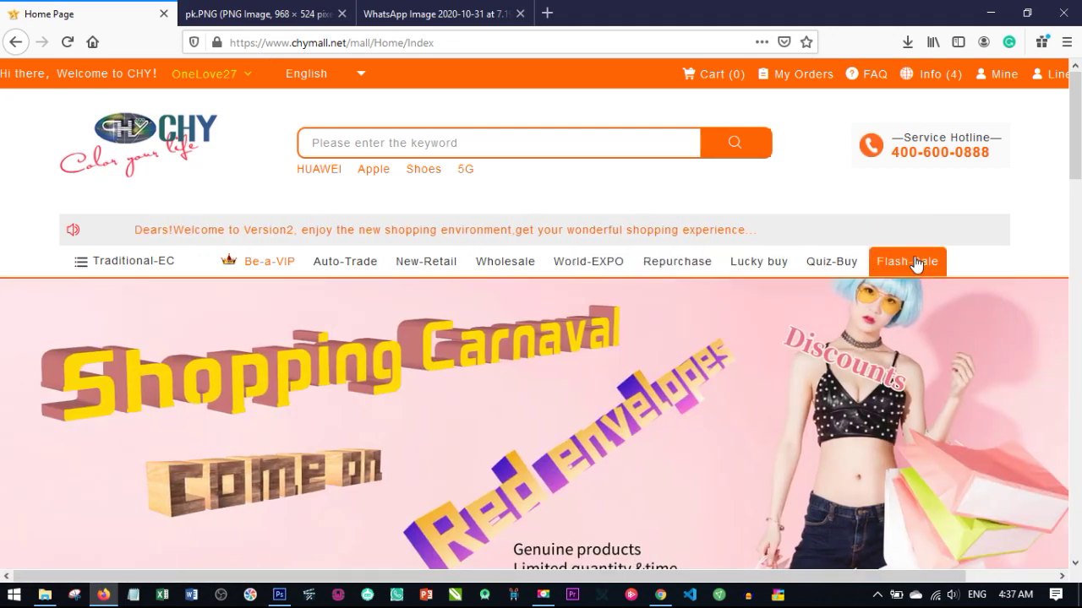
mouse_move(203, 74)
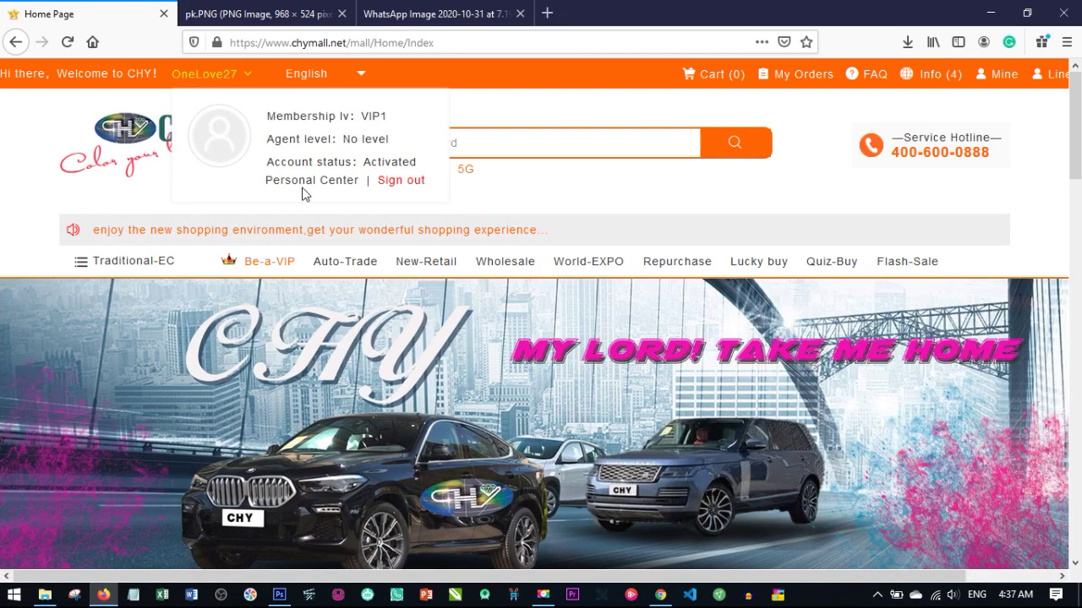
left_click(300, 183)
Step: Look over the profile fields and service entries, then open the Invitation link page under My Services
scroll(262, 287, "down", 9)
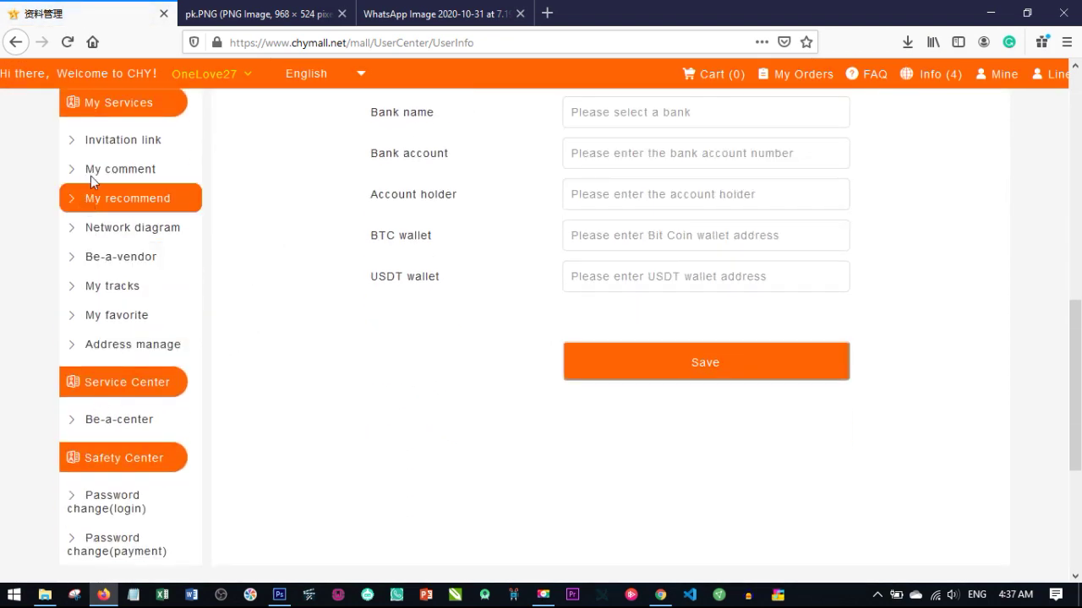
scroll(121, 325, "up", 3)
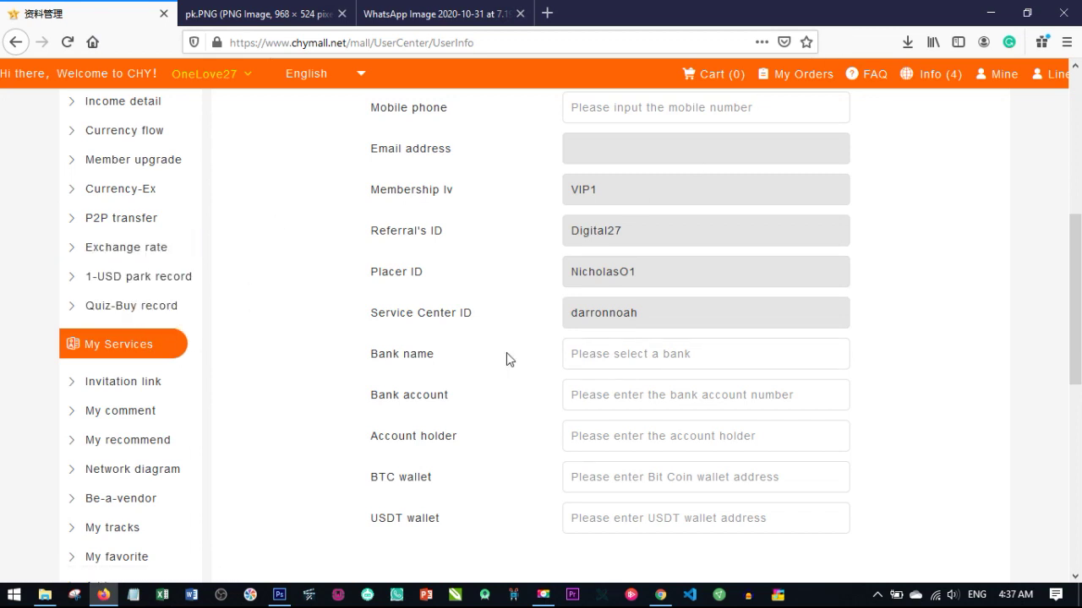
scroll(157, 402, "down", 1)
scroll(157, 403, "down", 1)
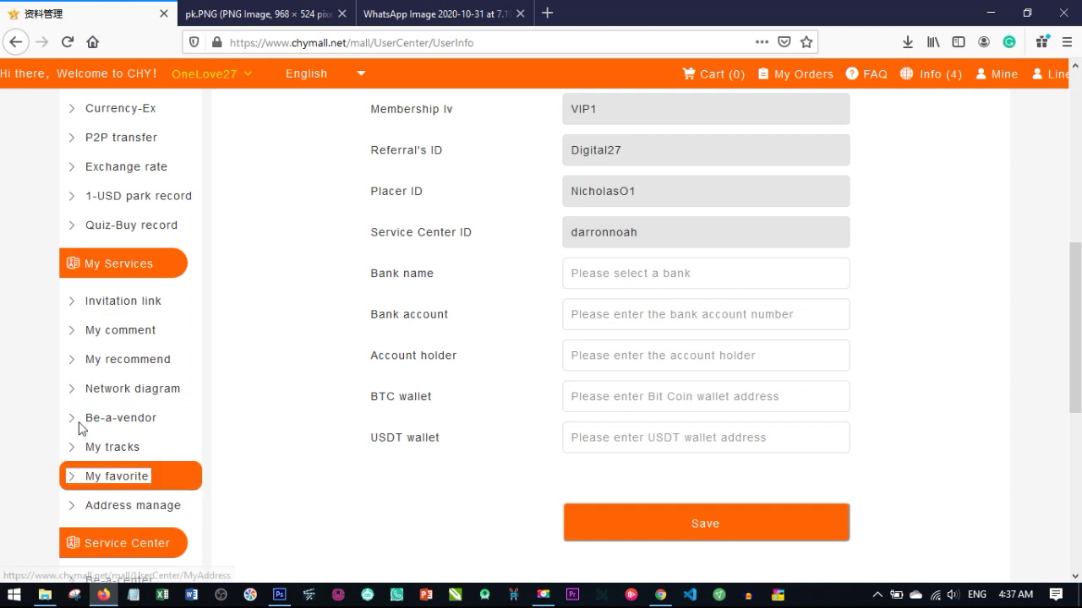
left_click(108, 305)
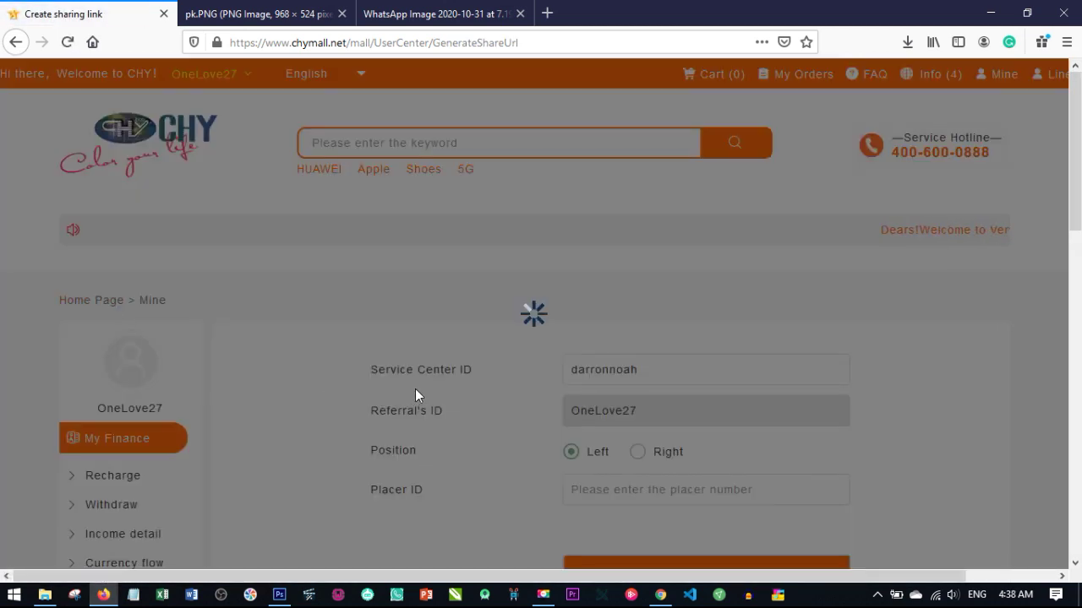
Step: Set the invitation's position to Right and create the sharing link
scroll(415, 389, "down", 2)
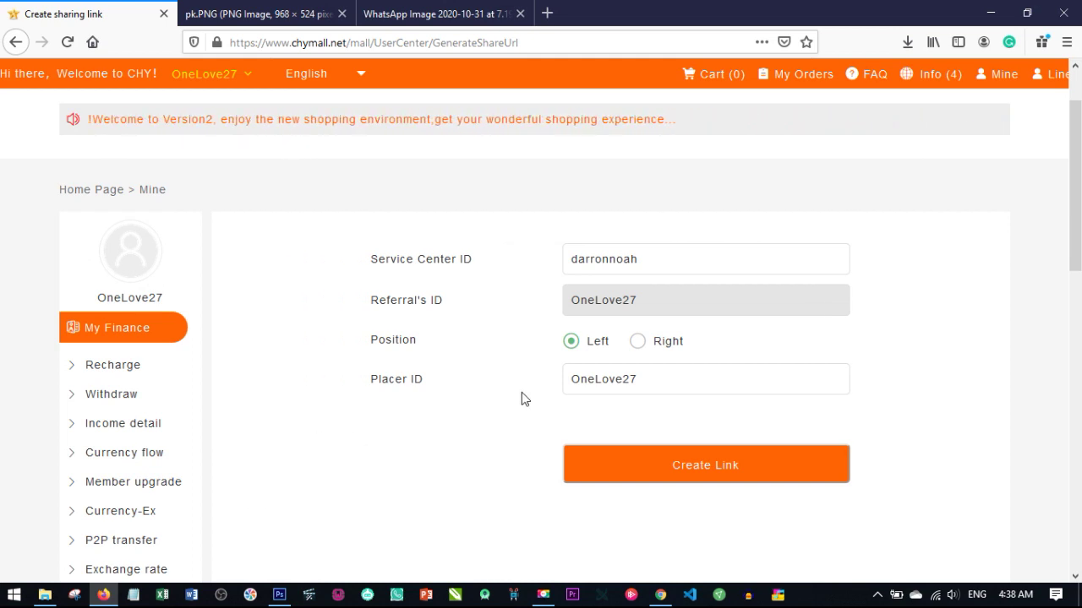
scroll(338, 406, "down", 4)
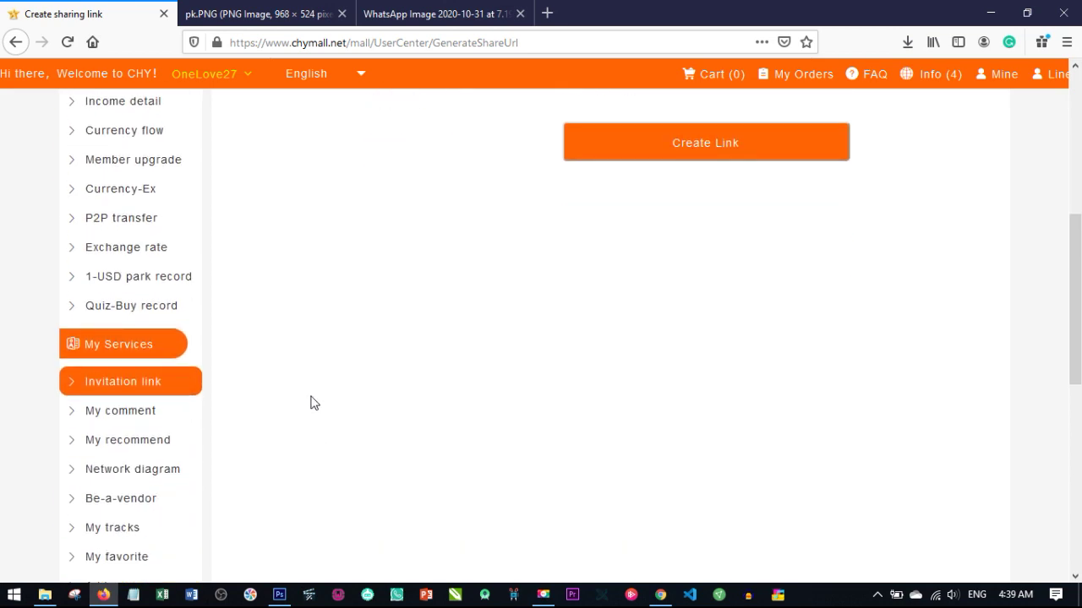
scroll(260, 437, "up", 3)
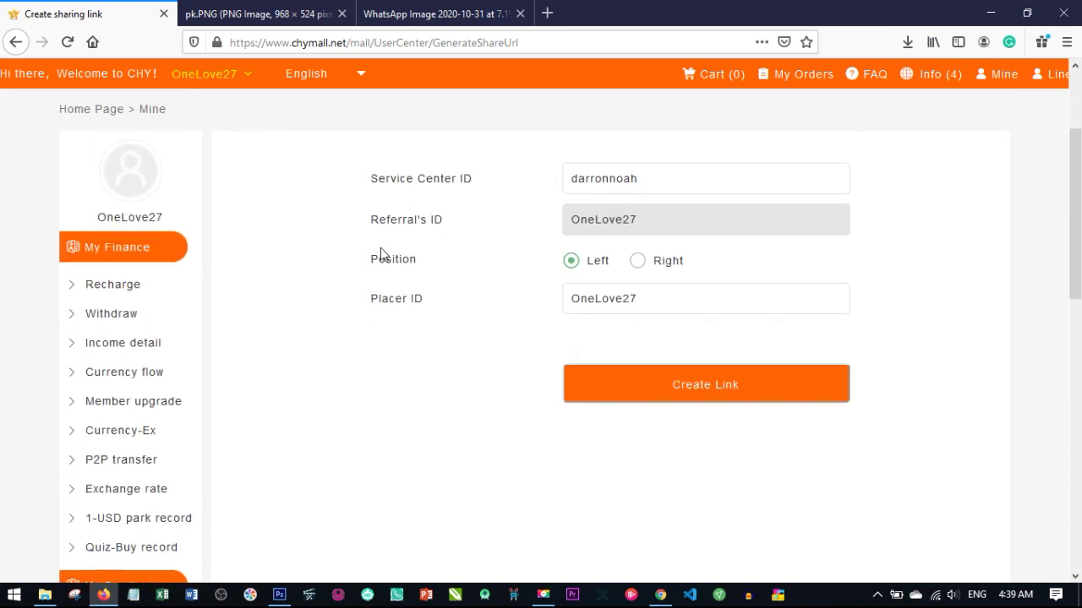
left_click(639, 263)
left_click(688, 394)
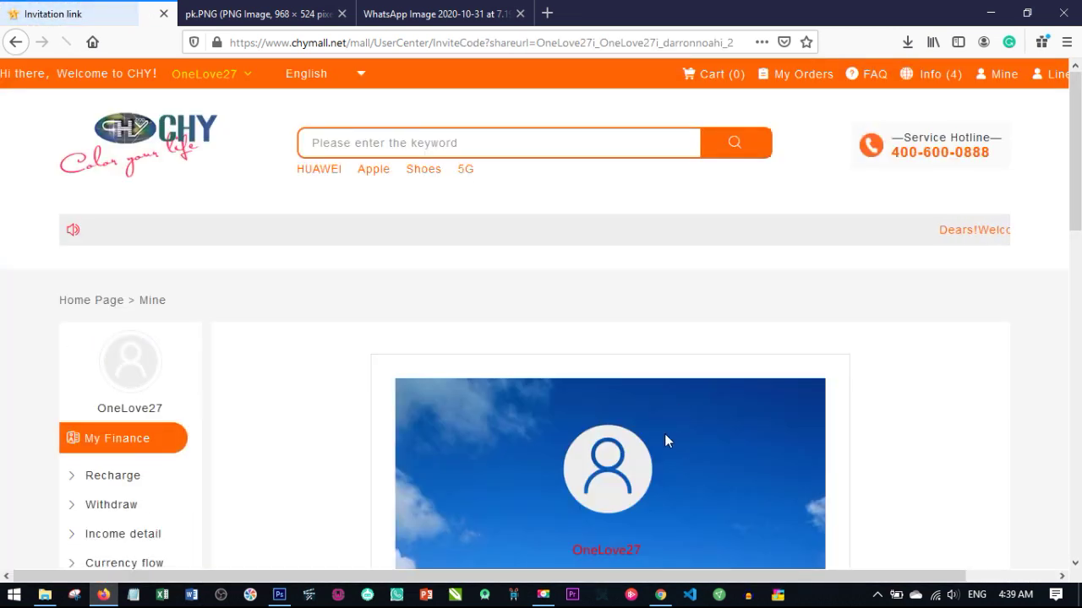
Step: Copy the generated registration link and view the invitation QR code above it
scroll(664, 441, "down", 10)
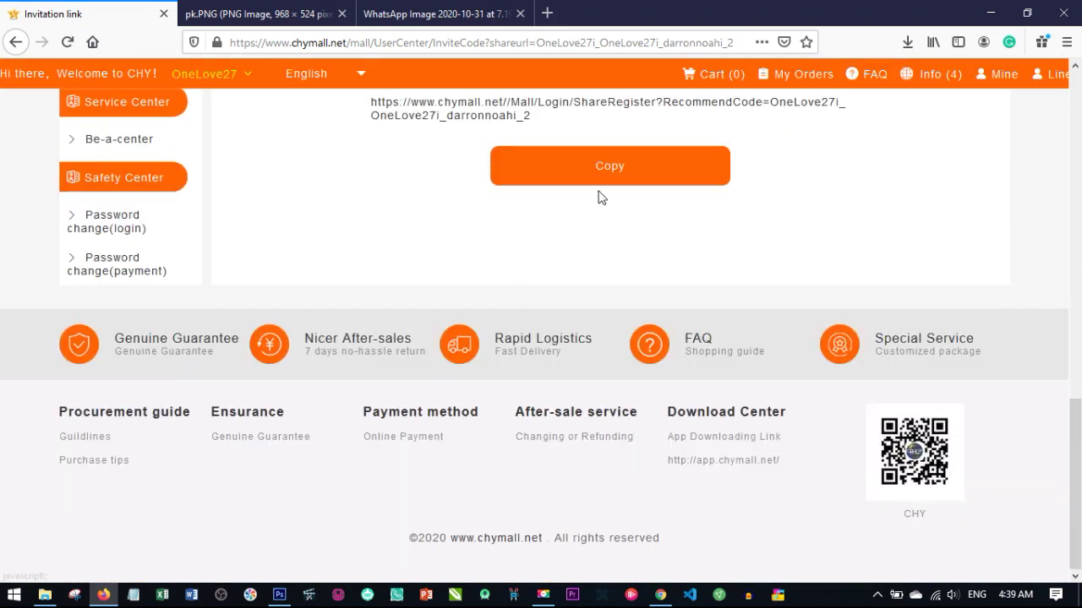
left_click(616, 175)
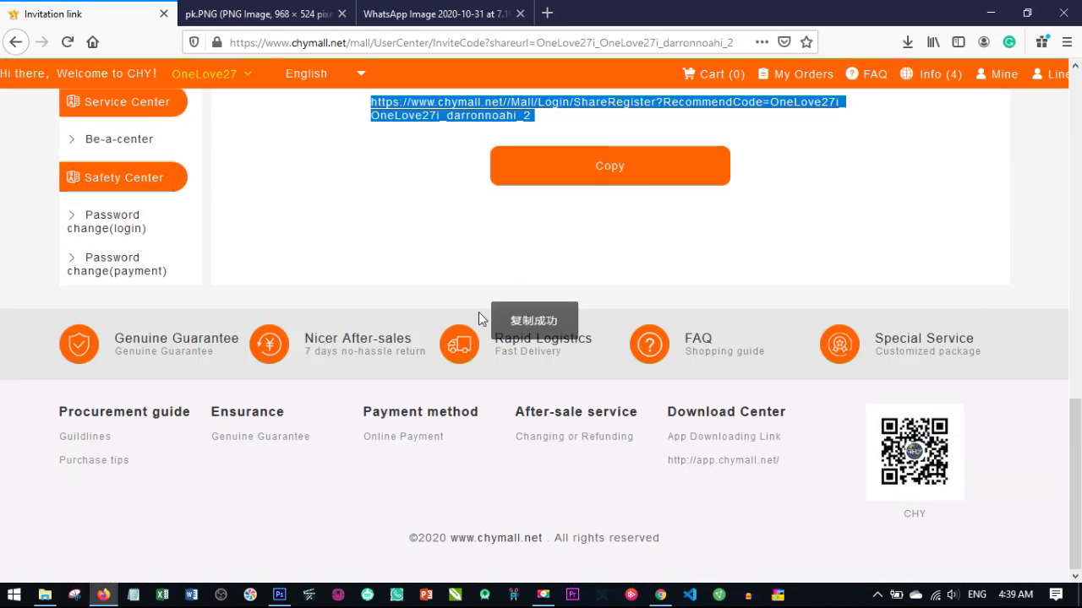
scroll(498, 233, "up", 2)
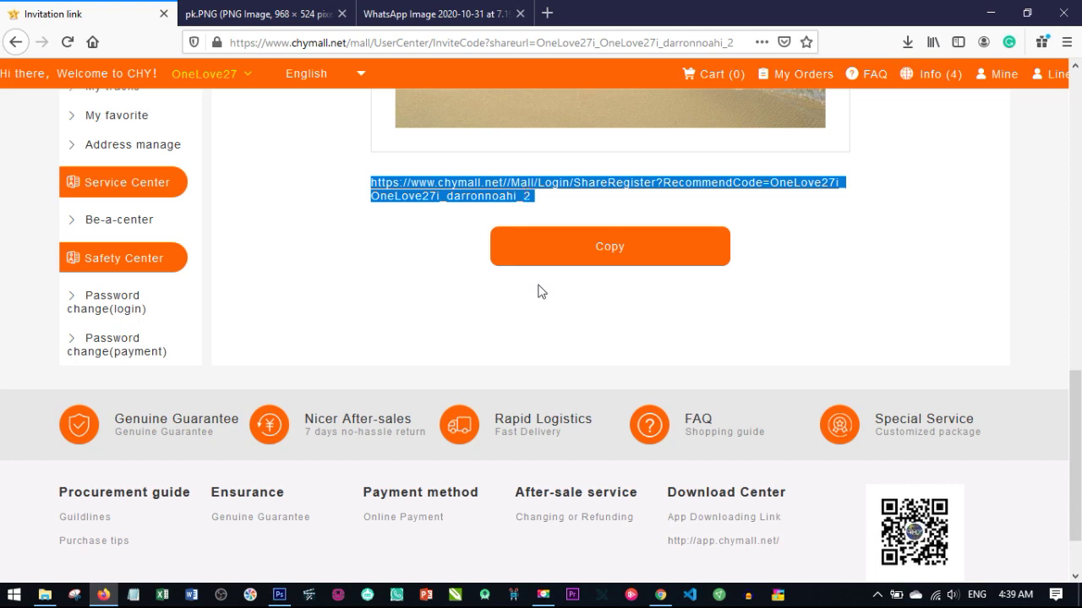
scroll(539, 290, "up", 4)
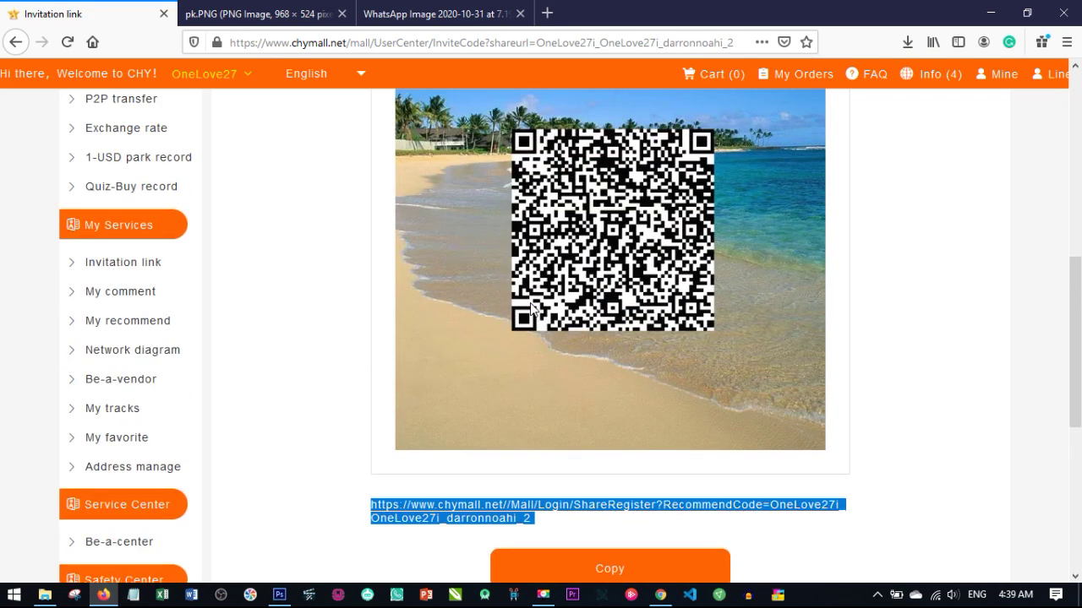
Step: Open the My comment page under My Services and check its list of comments
left_click(140, 297)
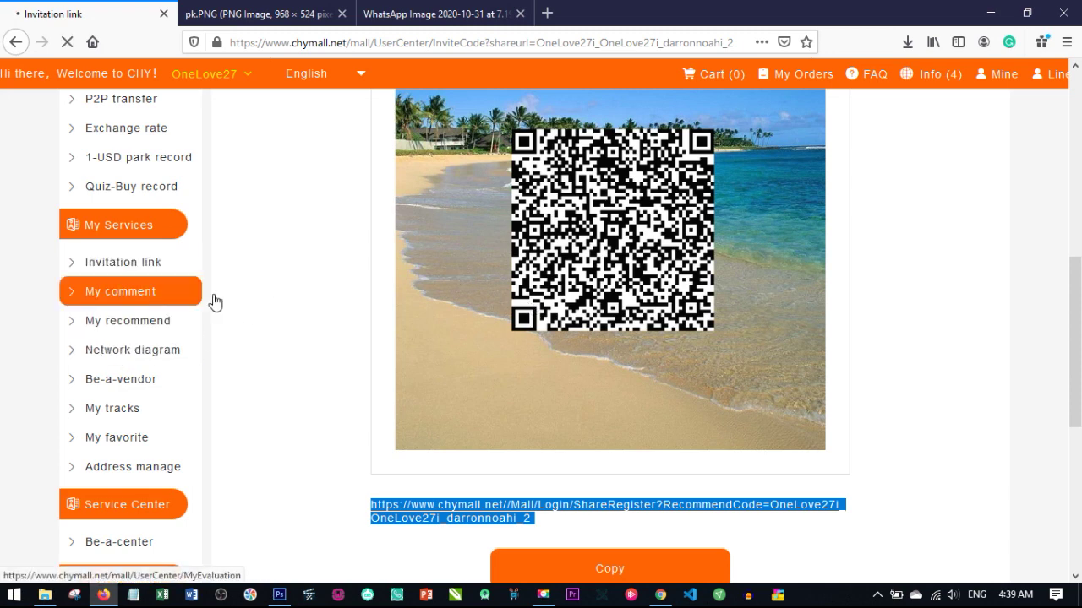
scroll(245, 379, "down", 4)
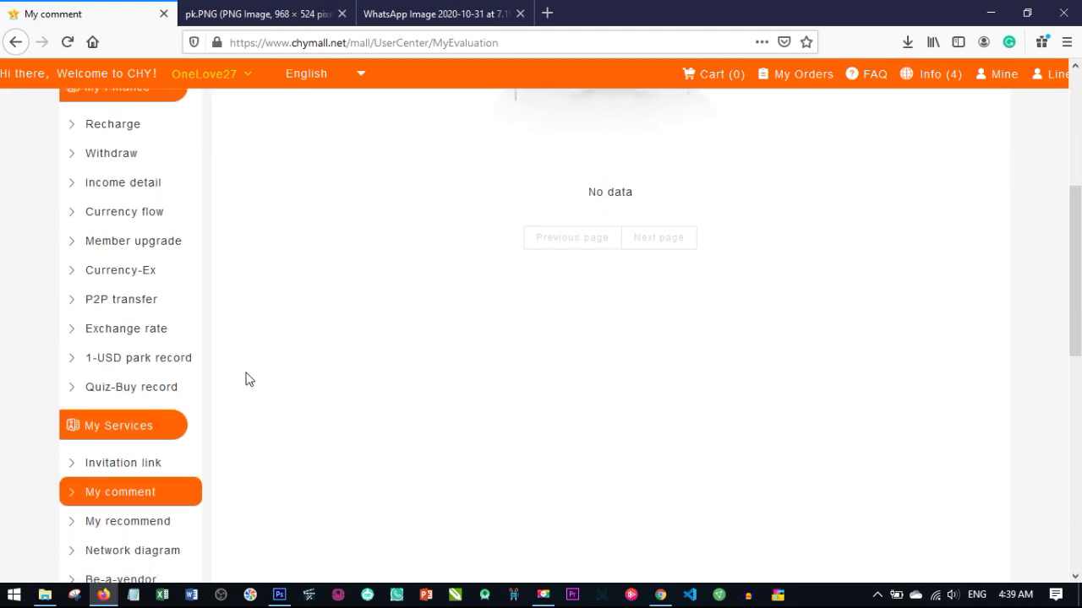
scroll(121, 237, "up", 1)
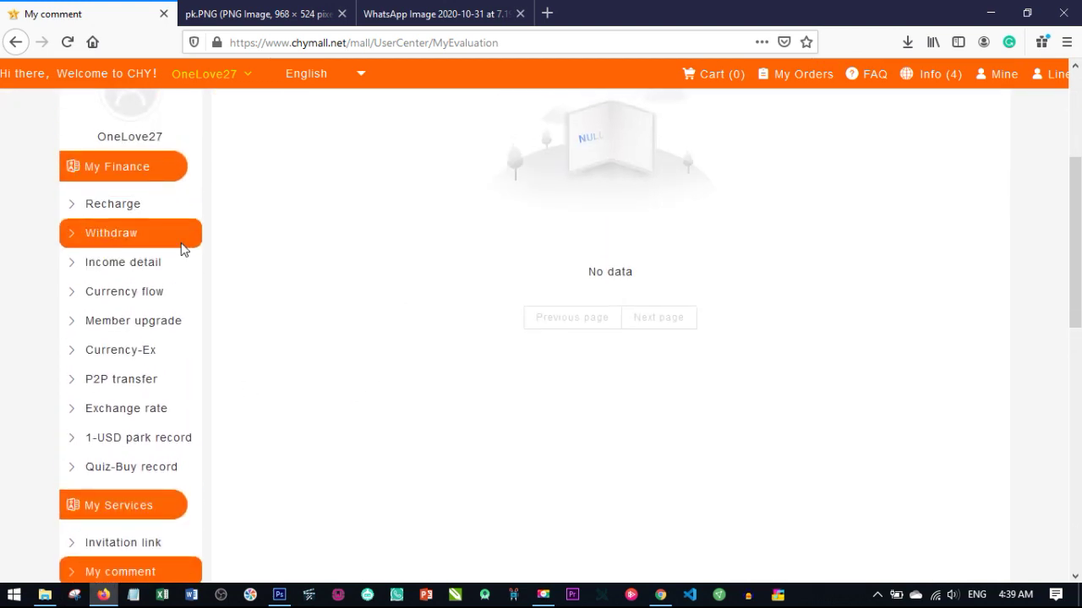
Step: Open the My recommend page and check the table of referred members
scroll(182, 249, "down", 3)
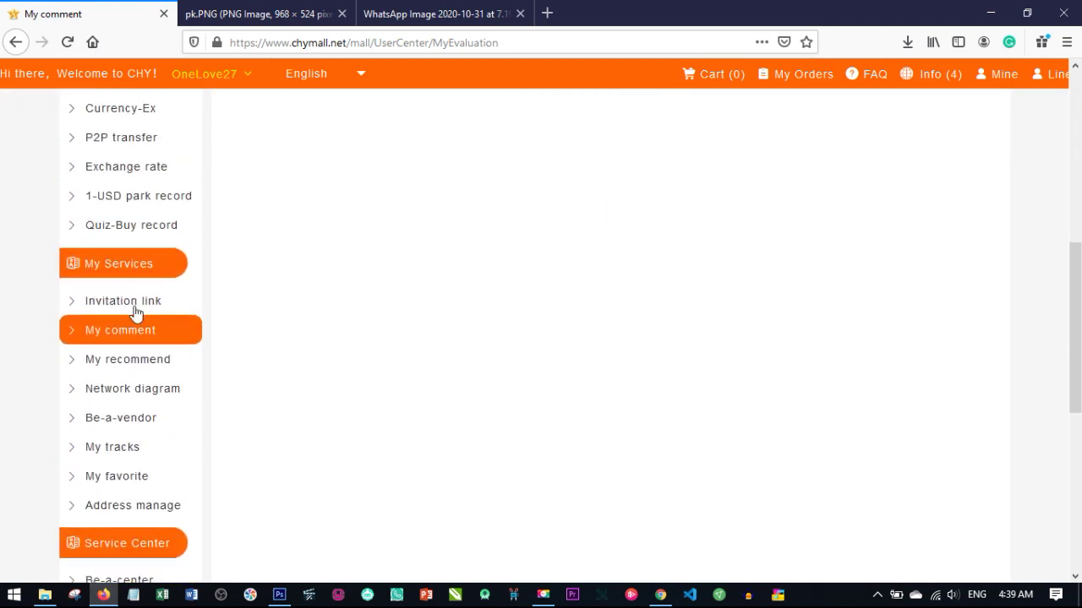
left_click(135, 365)
scroll(407, 368, "down", 2)
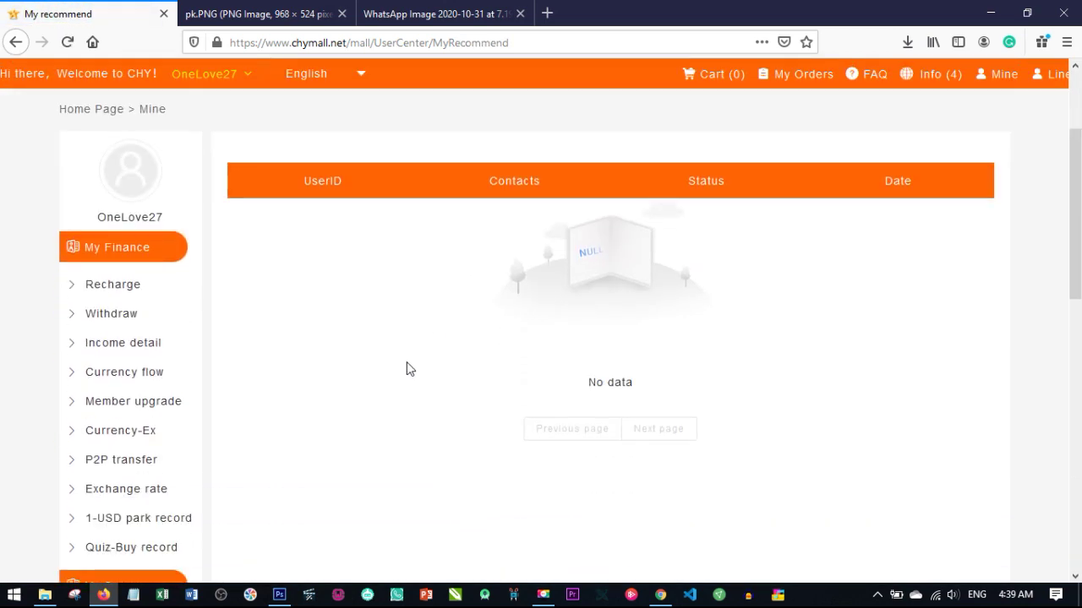
Step: Open the Network diagram page and examine the account's node, the two Register positions and the Vacancy positions below them
scroll(329, 406, "down", 3)
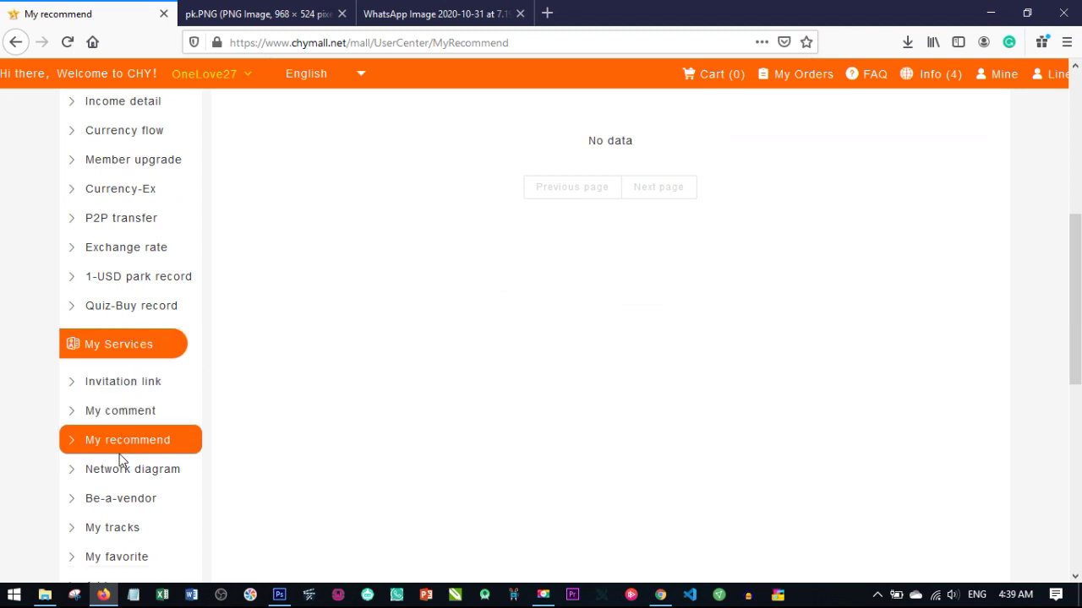
scroll(459, 350, "down", 2)
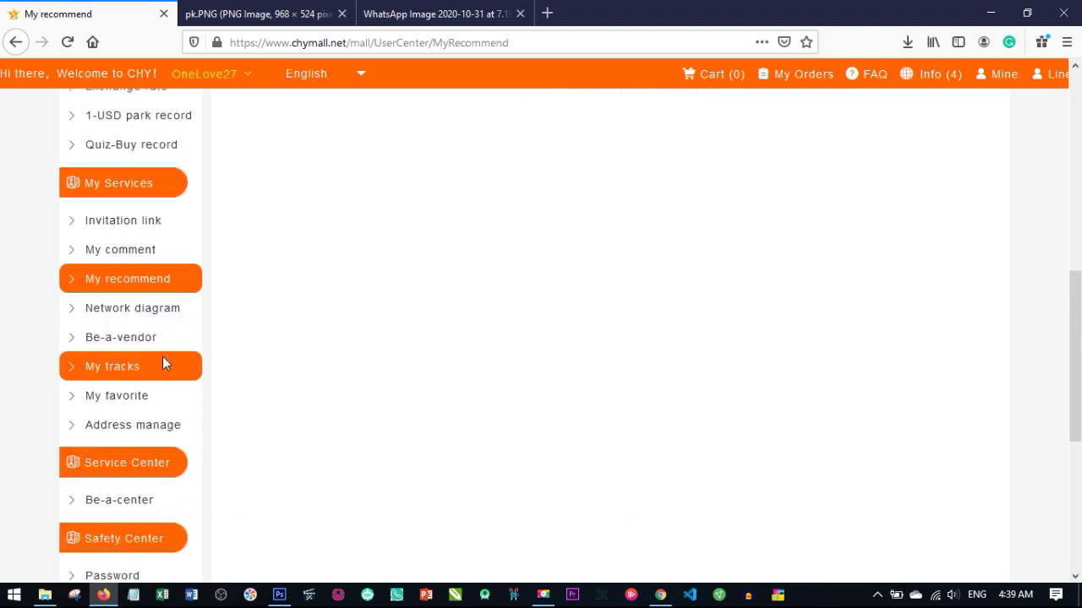
left_click(122, 314)
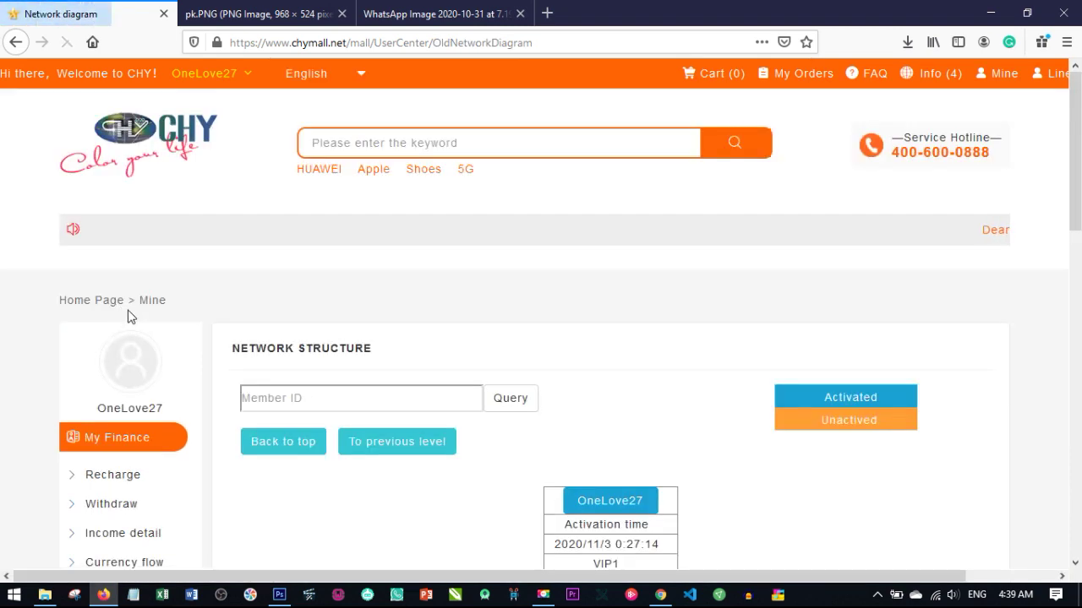
scroll(535, 409, "down", 3)
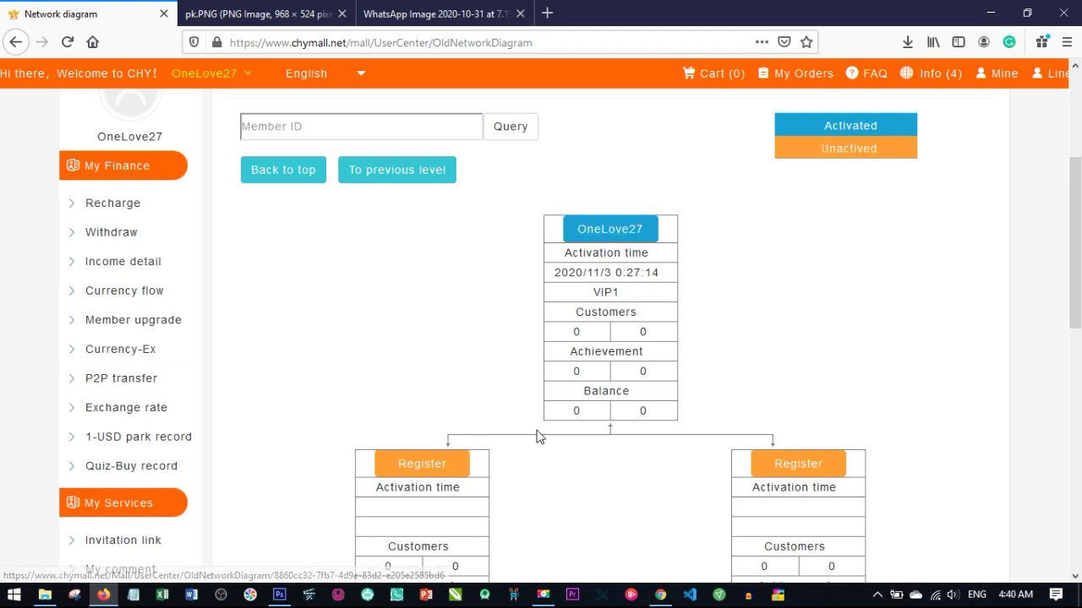
scroll(536, 438, "down", 2)
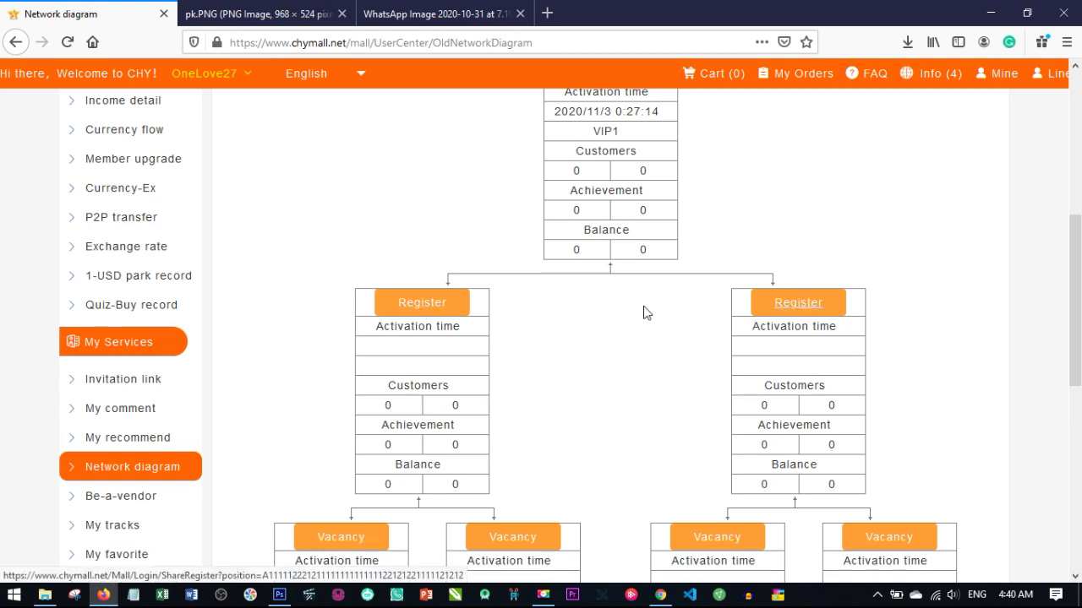
scroll(464, 370, "down", 2)
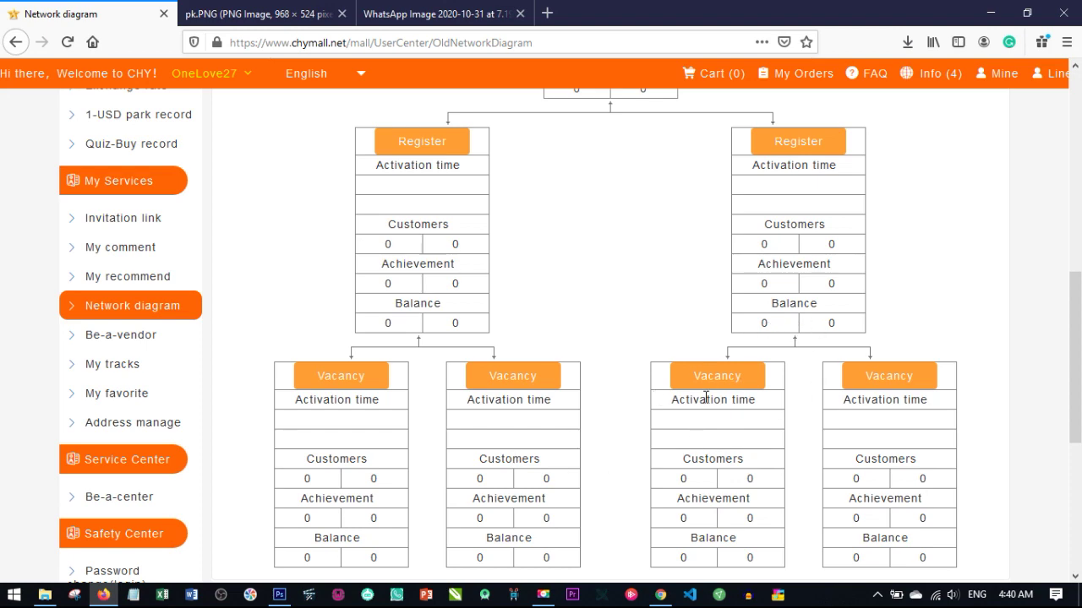
scroll(572, 367, "up", 2)
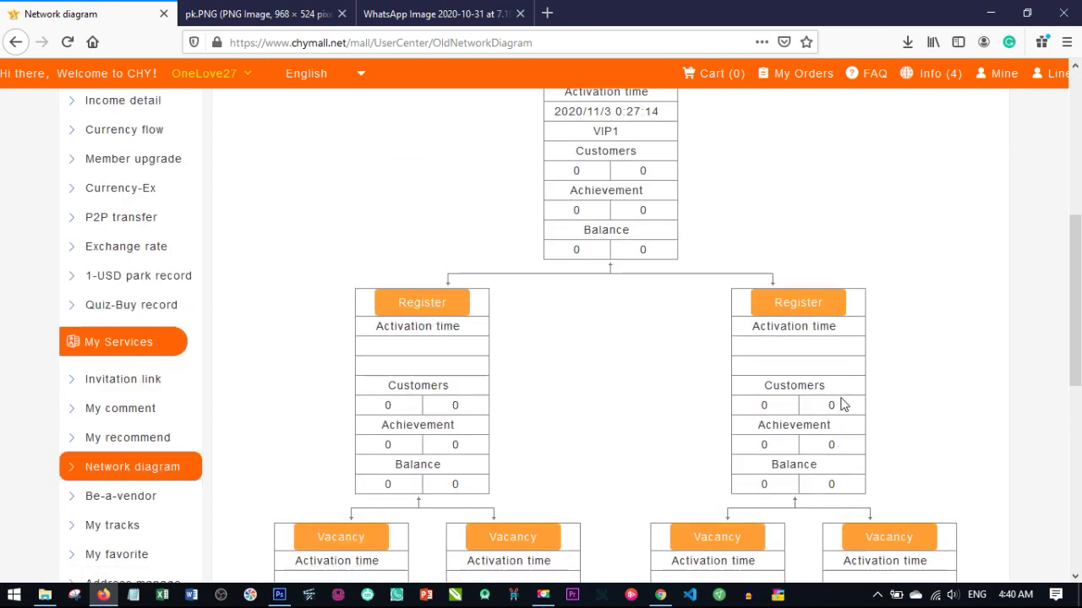
scroll(741, 414, "down", 1)
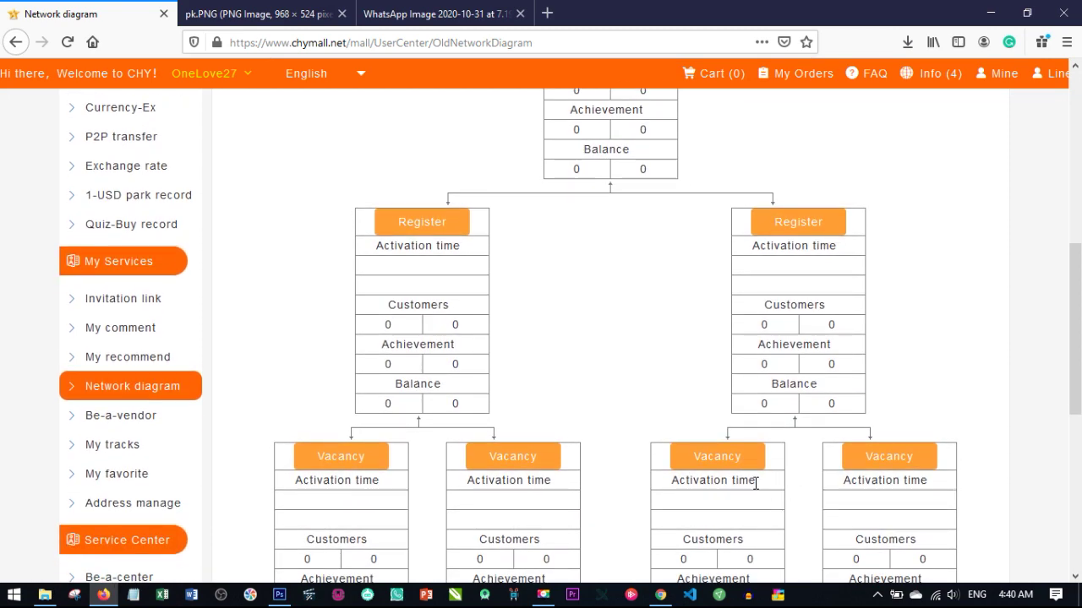
scroll(753, 478, "up", 3)
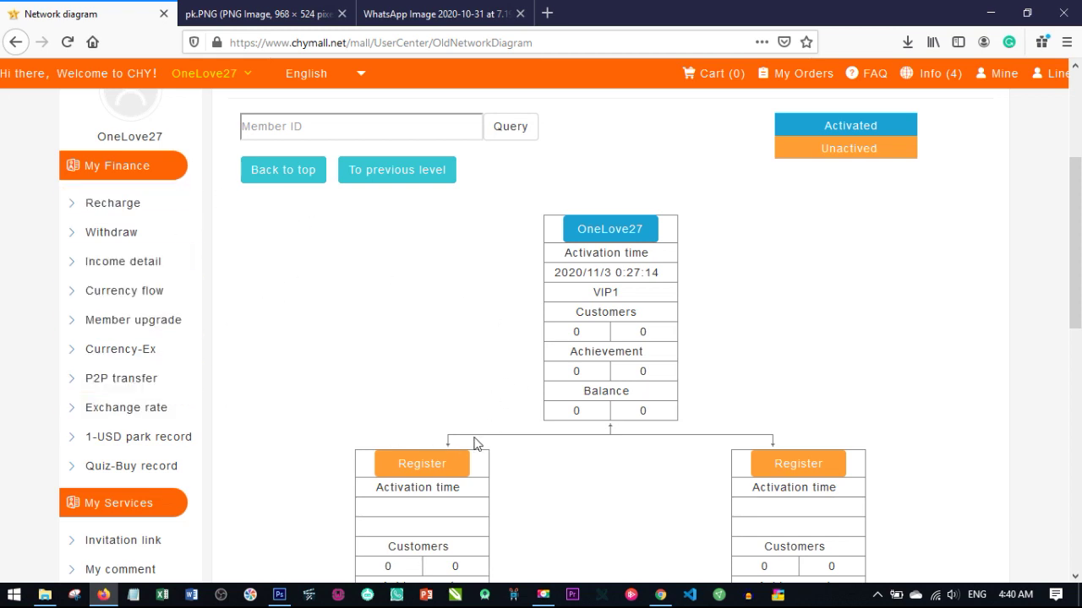
scroll(486, 429, "down", 2)
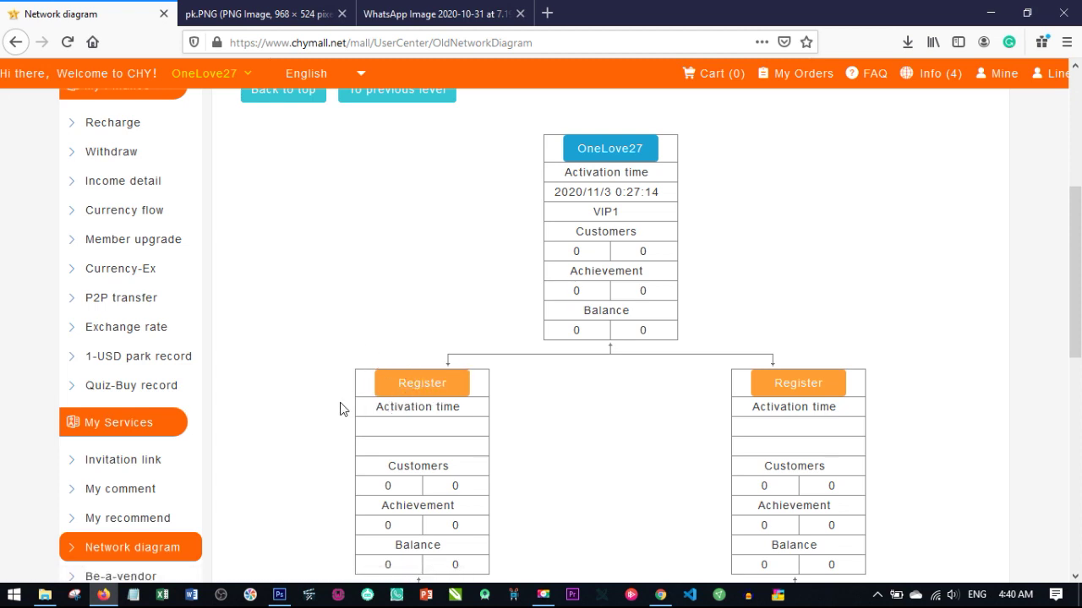
scroll(339, 409, "up", 3)
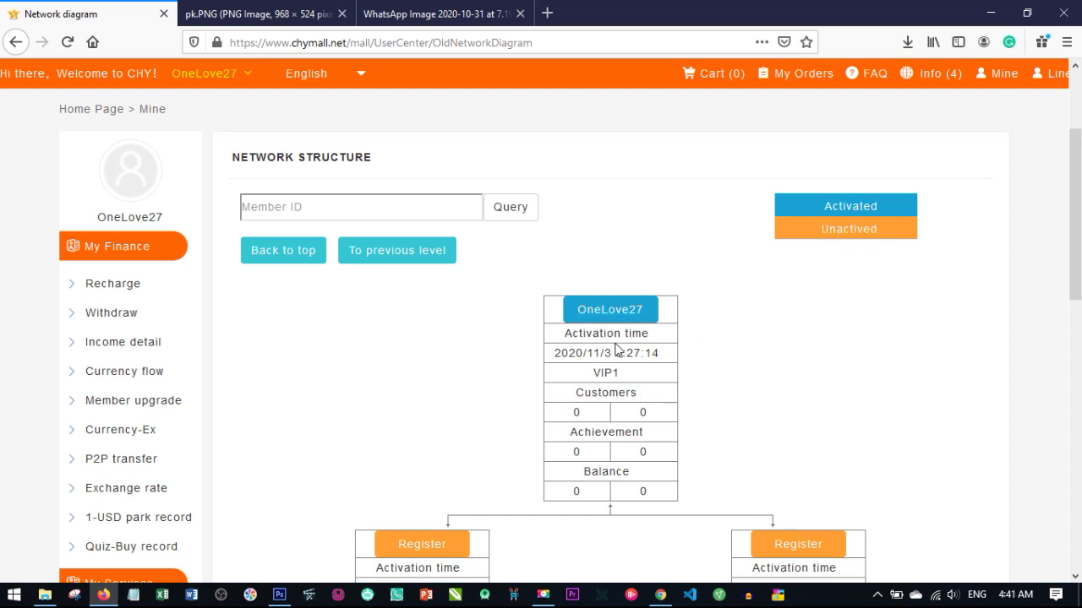
scroll(615, 350, "down", 2)
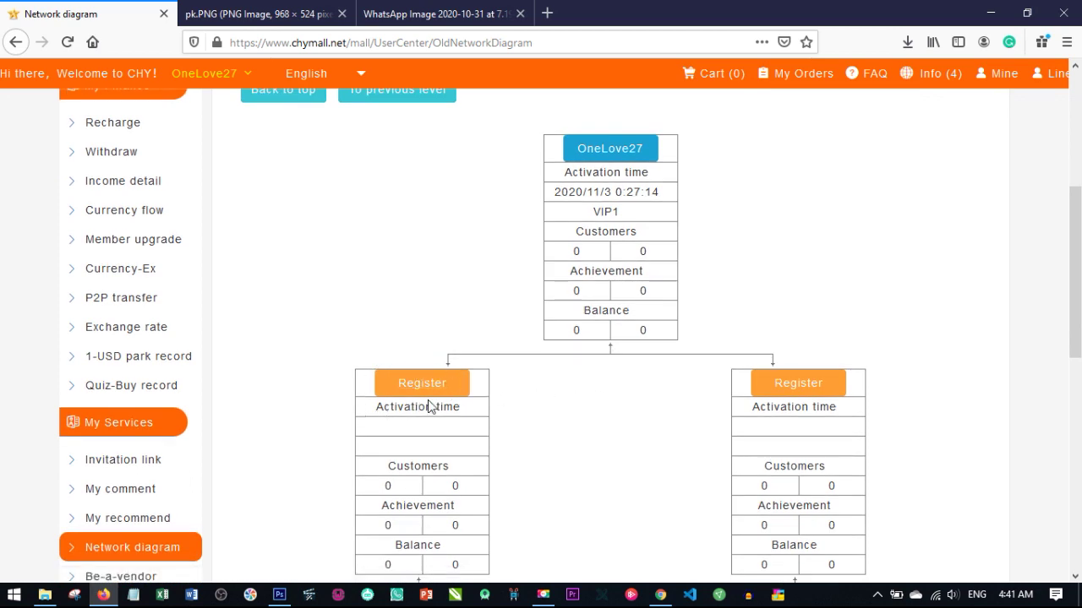
scroll(345, 372, "down", 1)
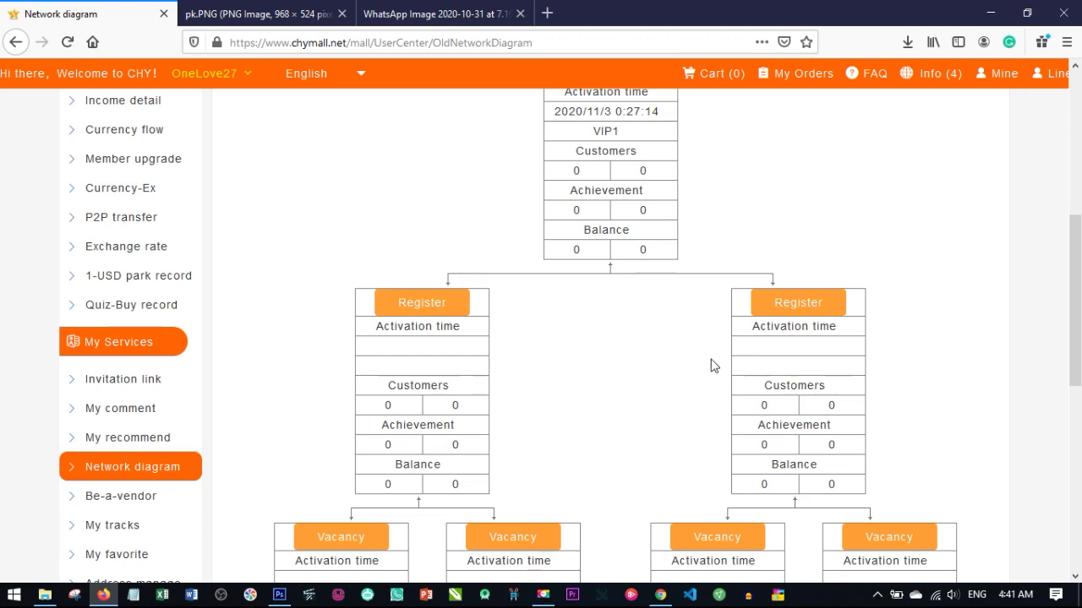
scroll(586, 364, "down", 2)
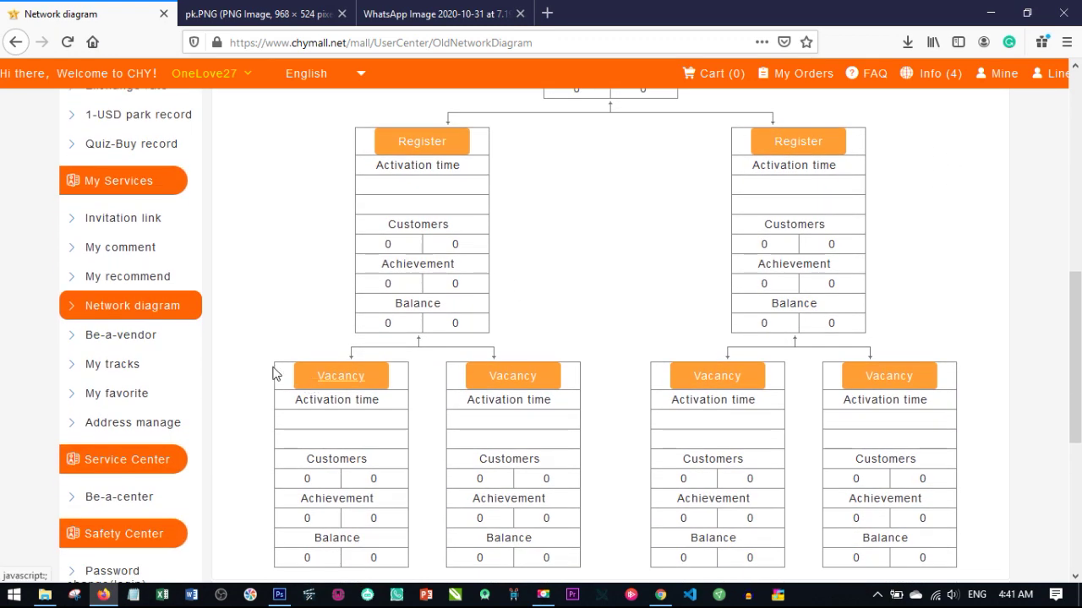
Step: Open the Be-a-vendor application and review its store, image, contact, address and map coordinate fields
left_click(122, 341)
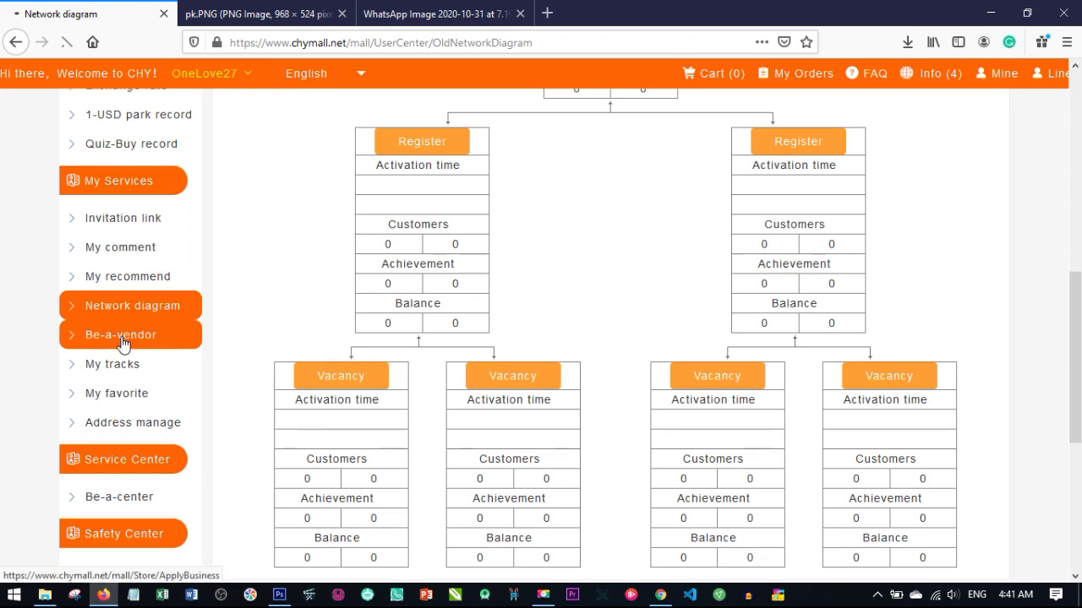
scroll(456, 384, "down", 3)
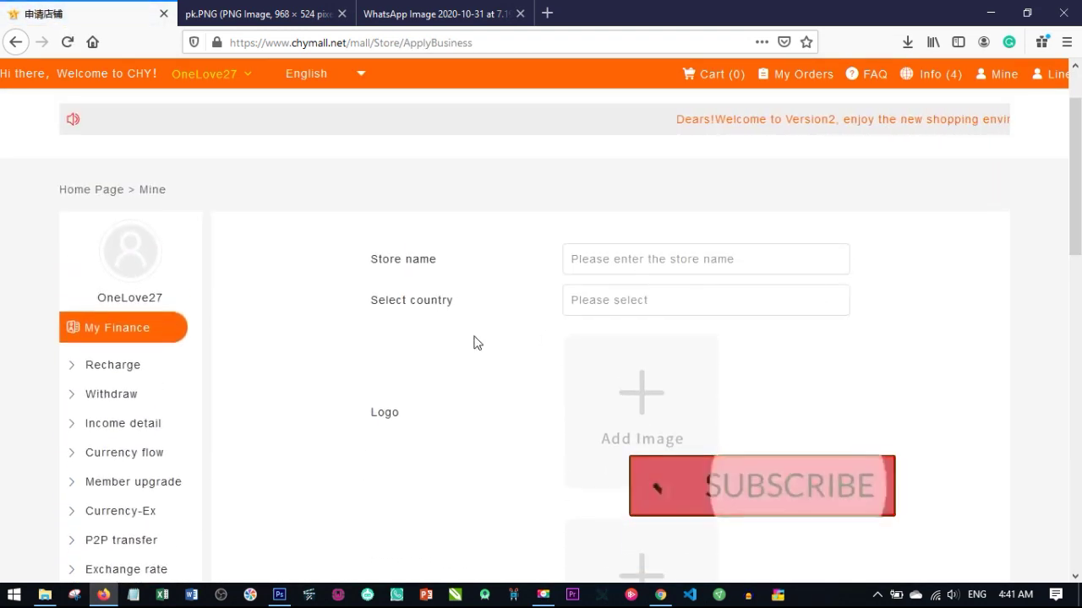
scroll(427, 335, "down", 3)
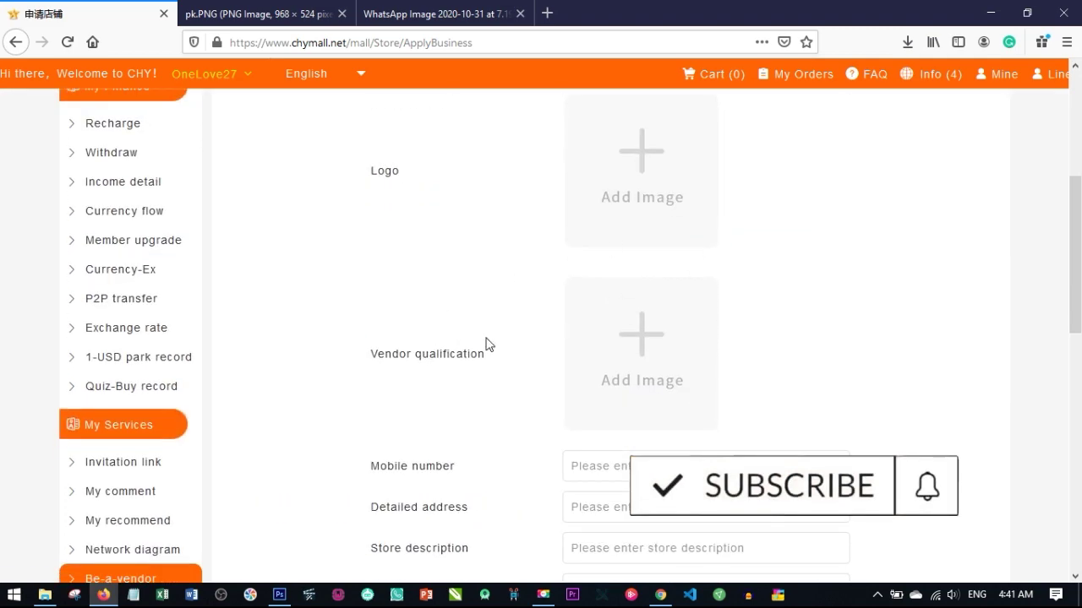
scroll(509, 352, "down", 2)
scroll(660, 397, "down", 3)
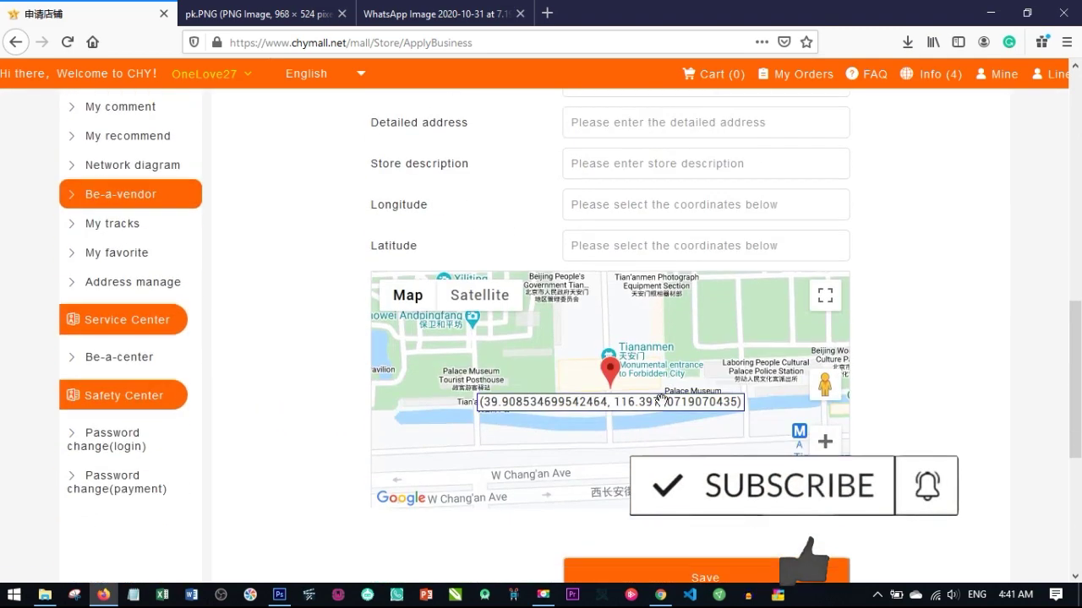
scroll(464, 410, "up", 3)
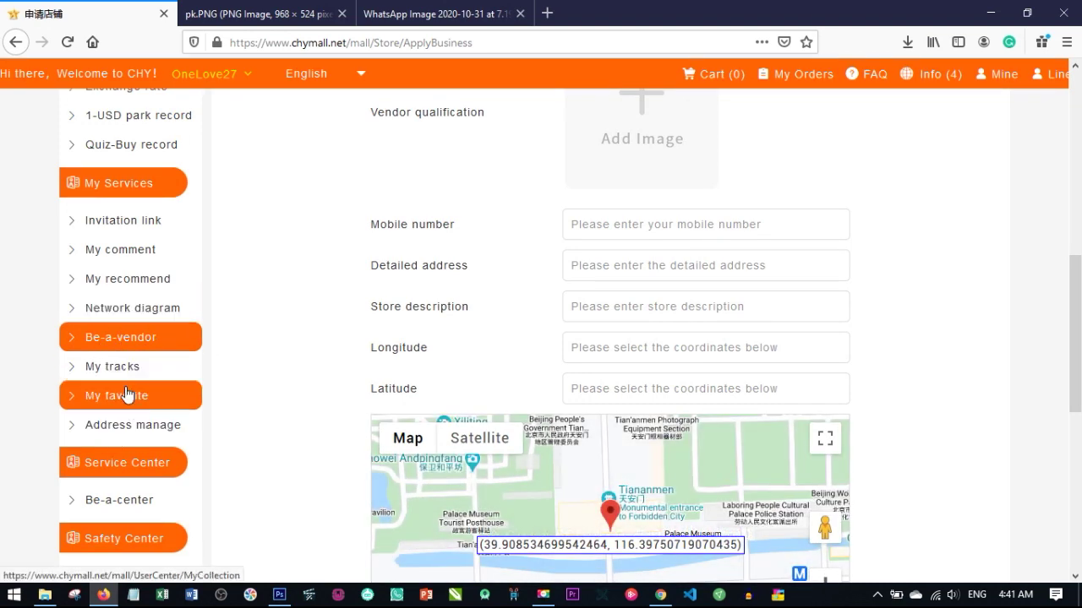
Step: Open the Be-a-center application under Service Center and look over its member ID and country fields
scroll(190, 330, "down", 3)
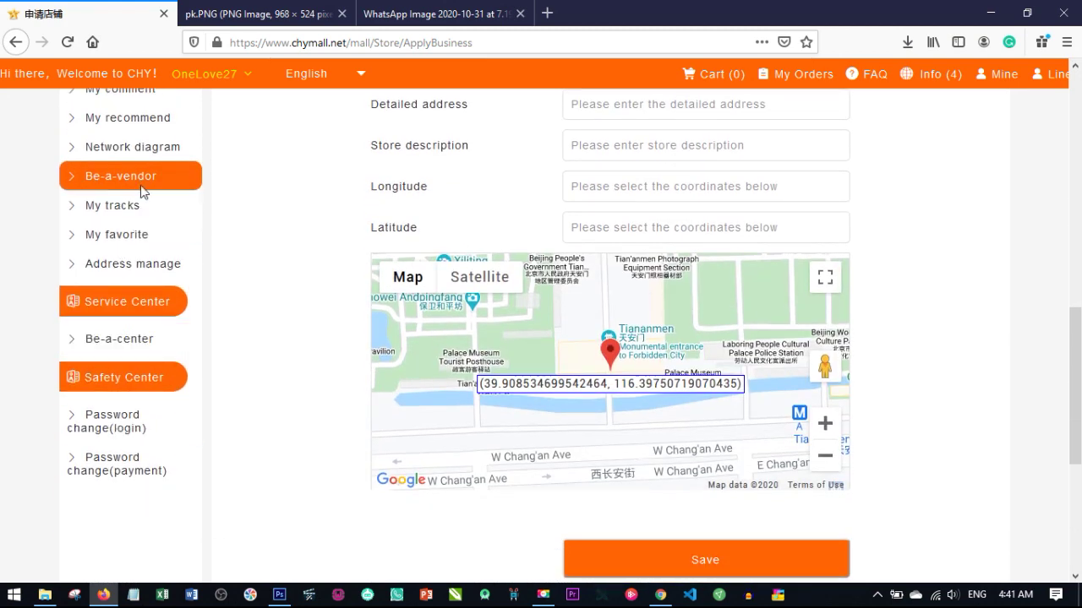
left_click(114, 343)
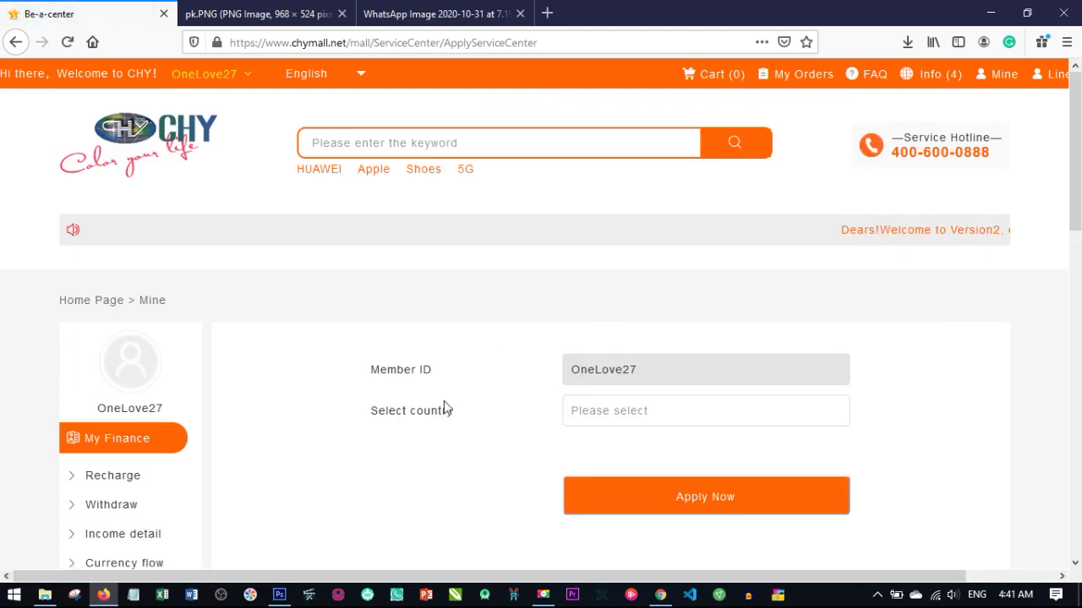
scroll(640, 447, "down", 2)
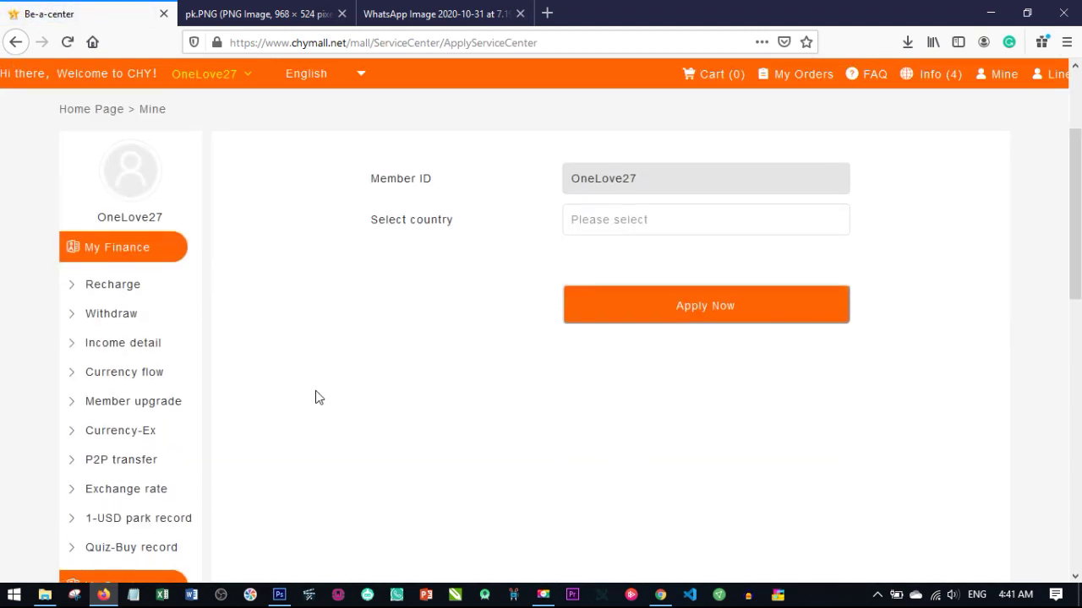
Step: Look through the account menu's entries under My Finance, My Services, Service Center and Safety Center
scroll(321, 285, "up", 2)
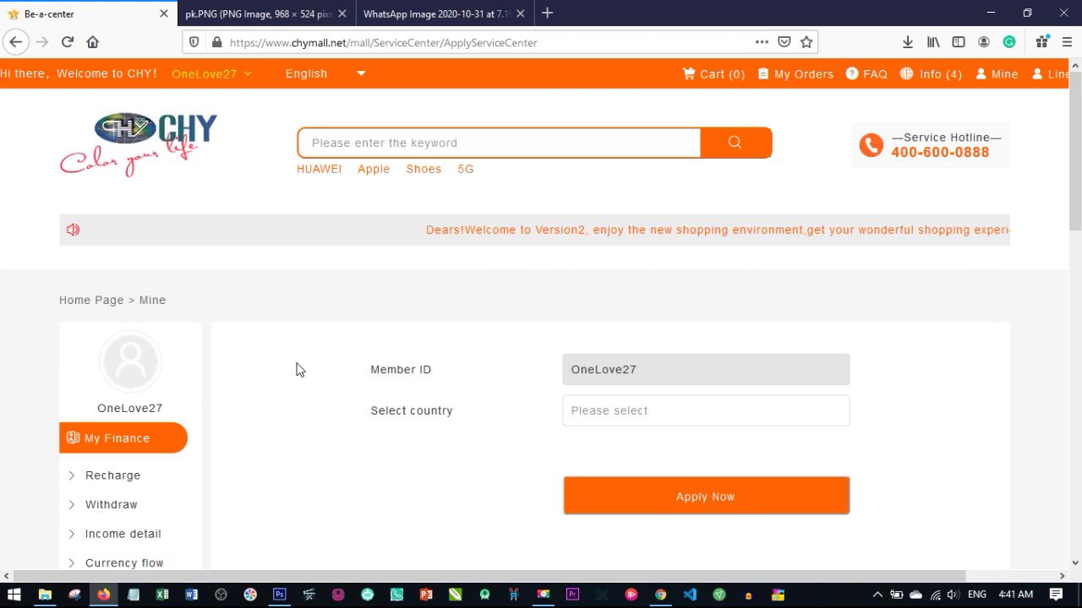
scroll(291, 396, "down", 3)
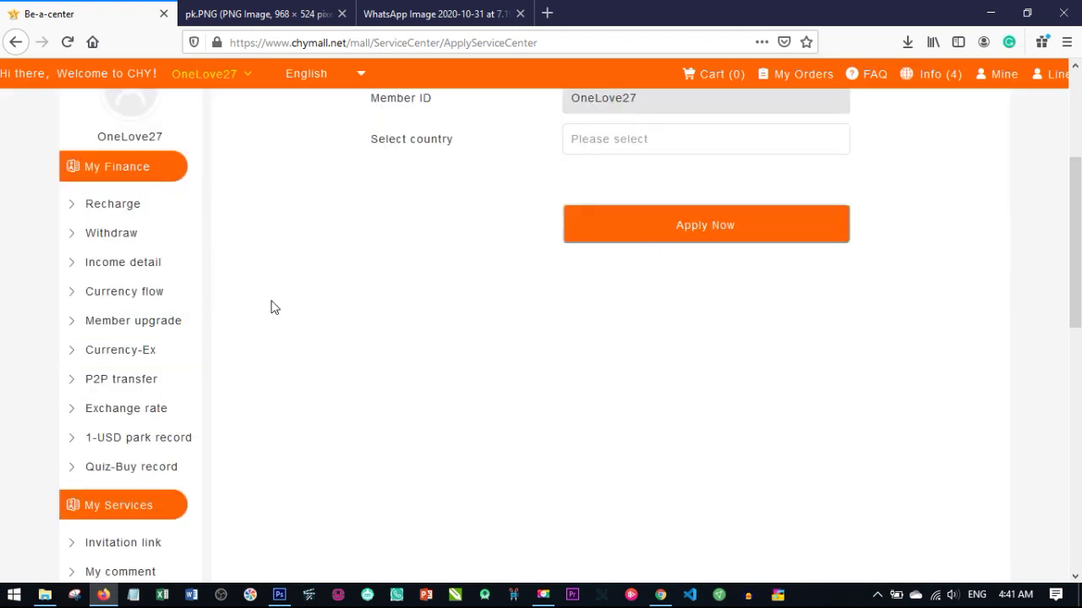
scroll(270, 308, "down", 1)
scroll(228, 347, "down", 2)
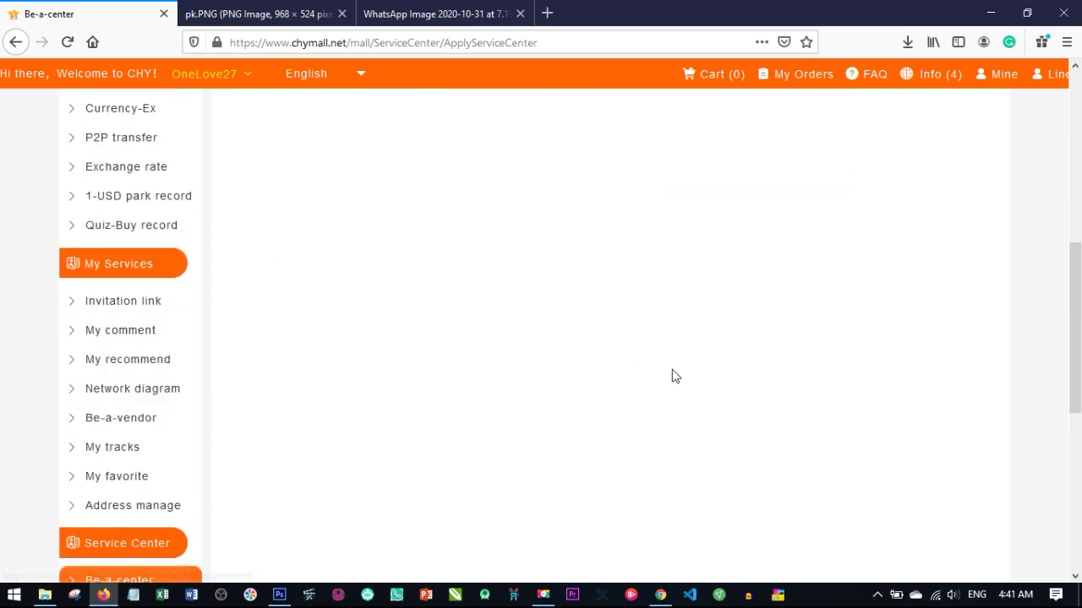
scroll(651, 367, "up", 4)
scroll(766, 304, "down", 3)
scroll(237, 422, "down", 2)
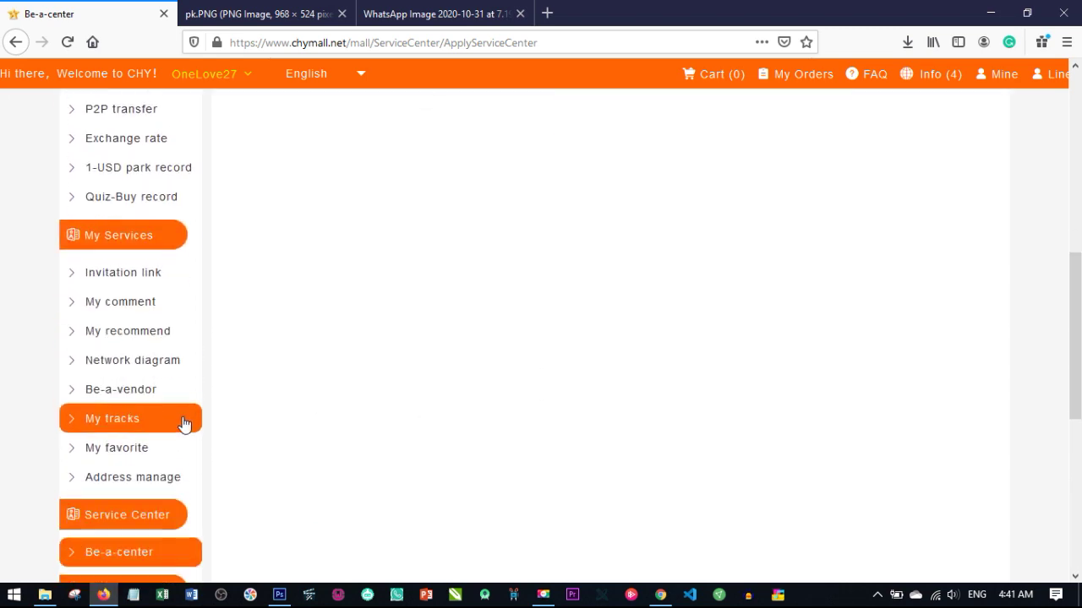
scroll(343, 348, "down", 1)
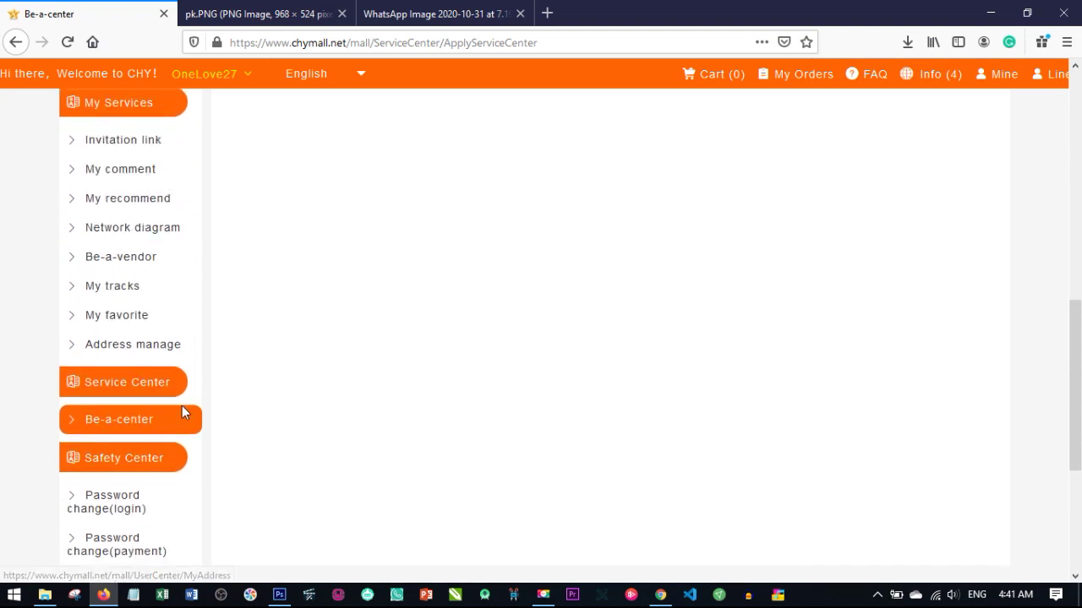
scroll(140, 337, "up", 2)
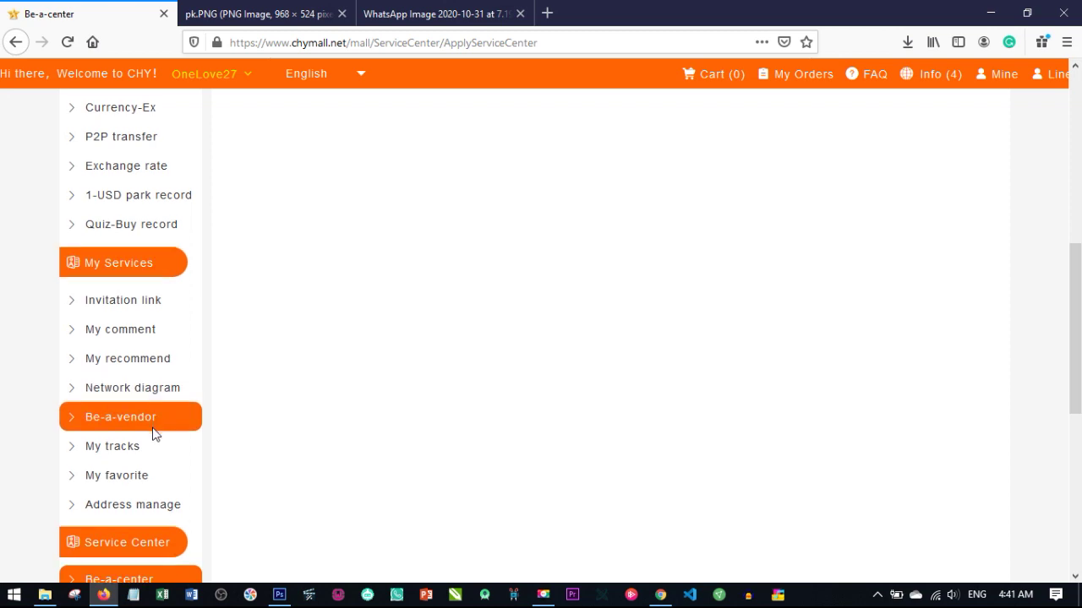
scroll(152, 438, "down", 1)
scroll(127, 431, "down", 2)
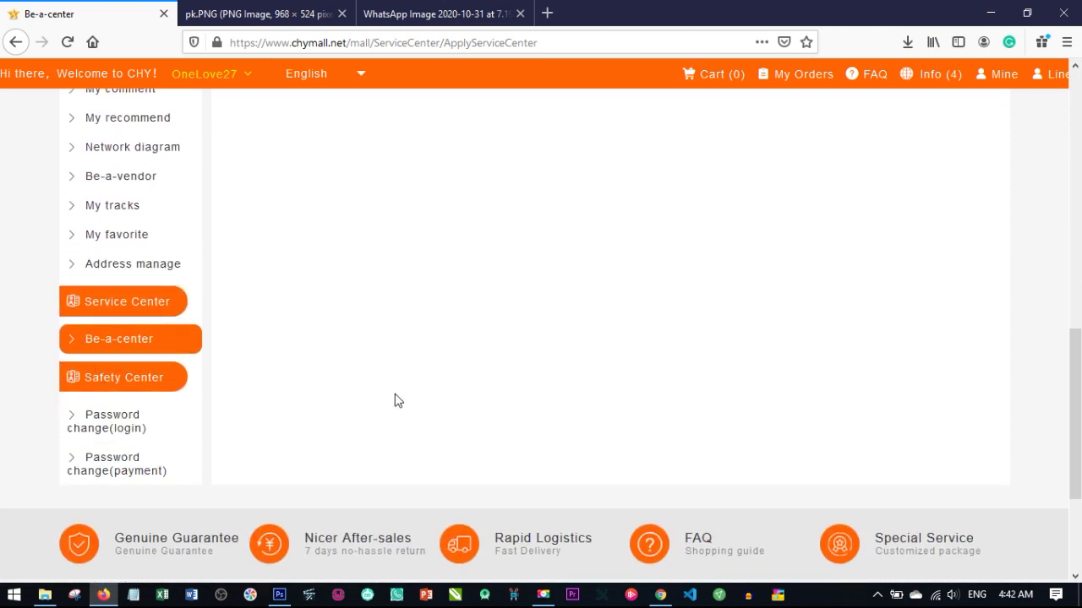
Step: Open the login password change form under Safety Center
scroll(417, 379, "down", 1)
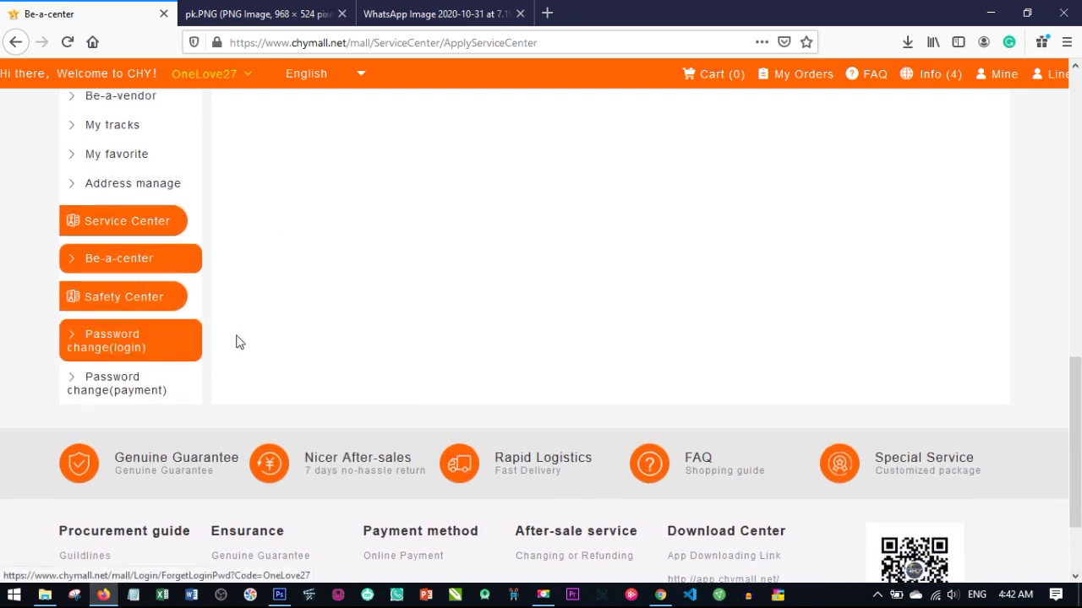
scroll(158, 258, "up", 2)
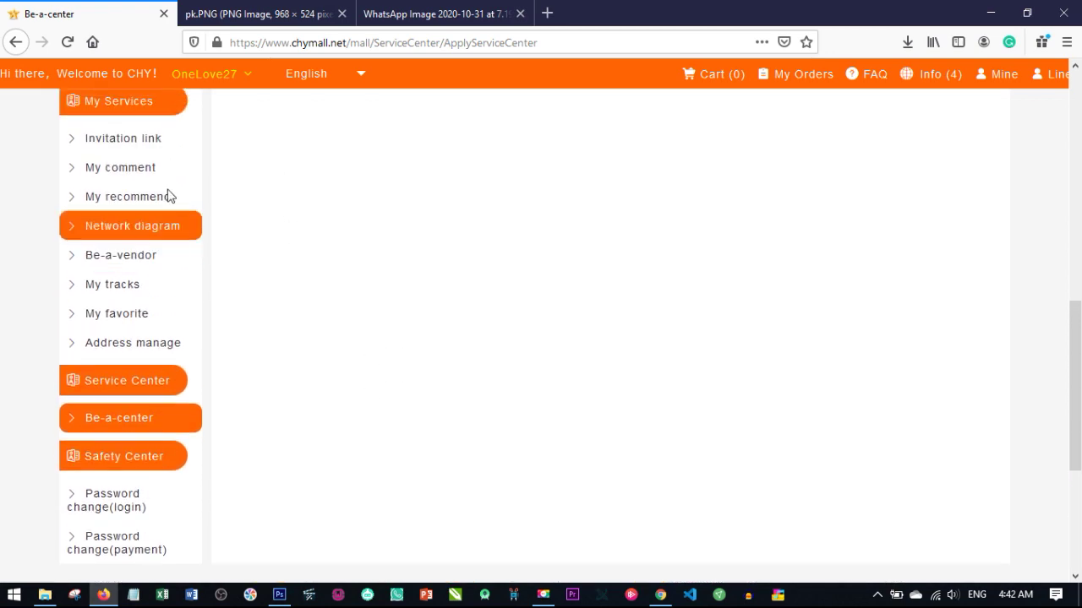
scroll(207, 366, "down", 1)
scroll(207, 365, "down", 3)
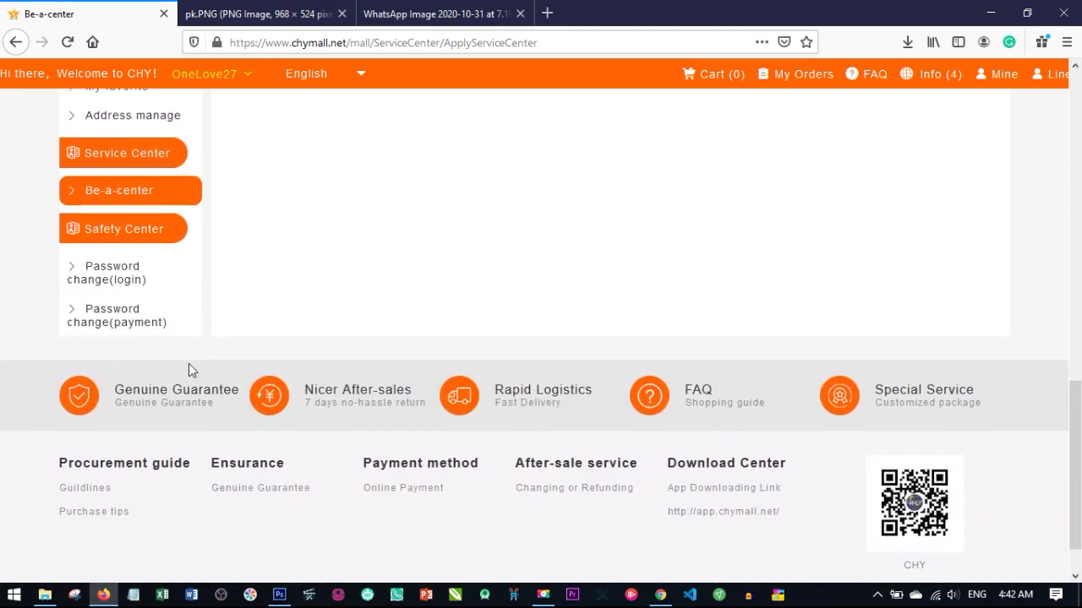
left_click(110, 268)
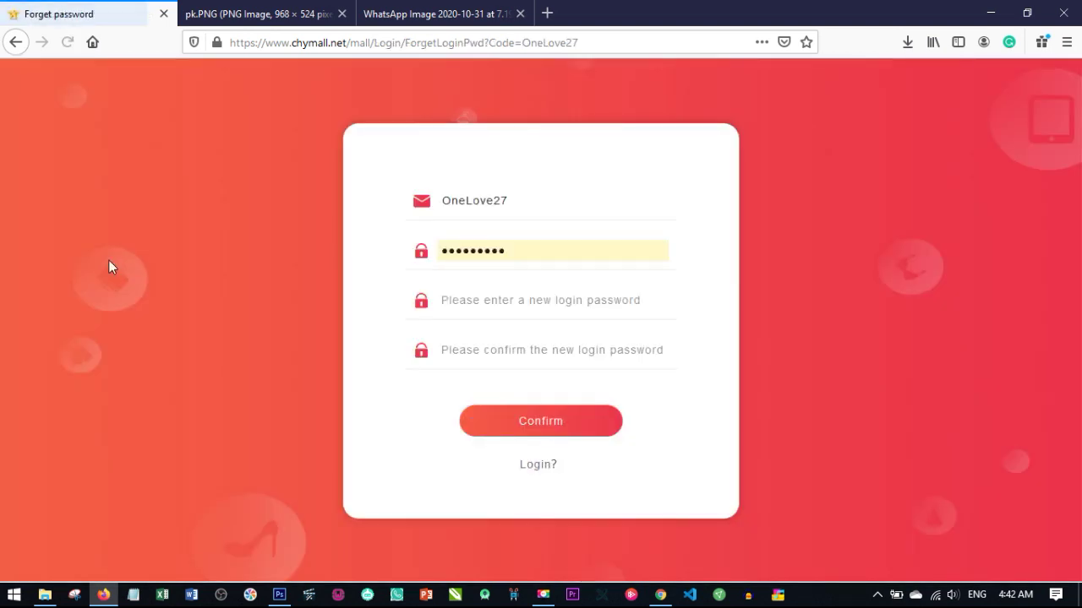